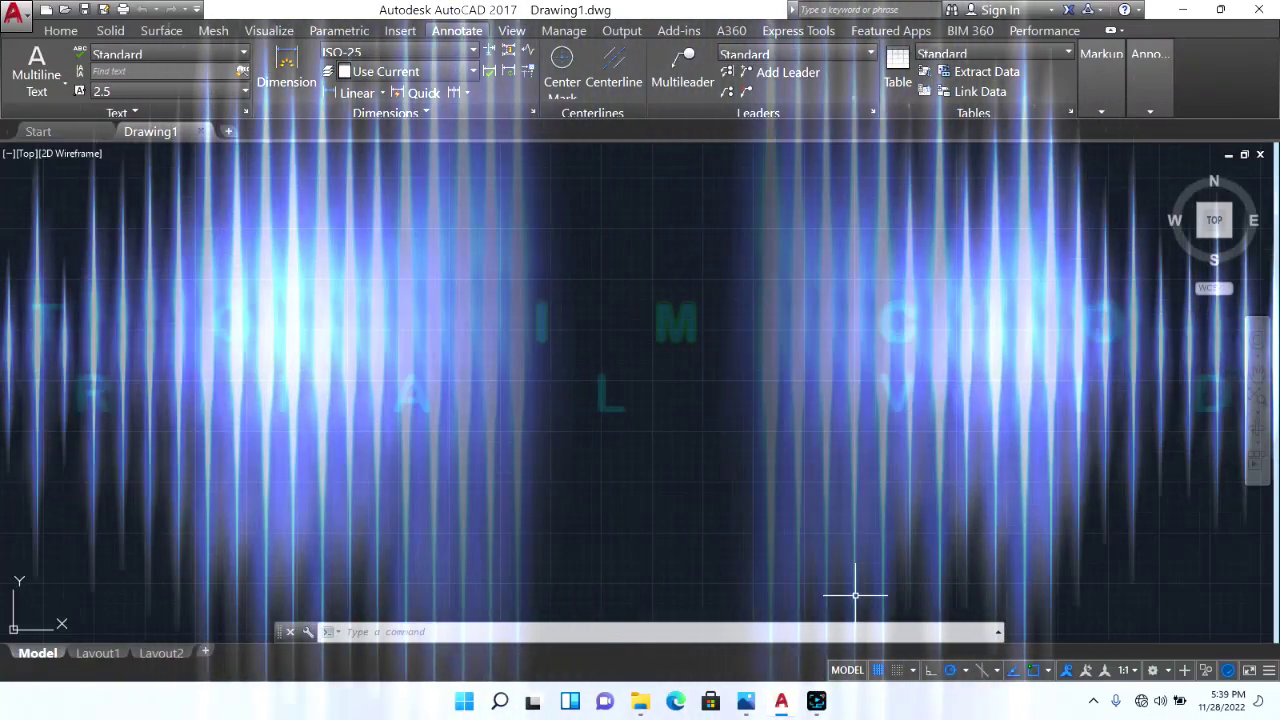
Step: View the AT6.PNG reference drawing, then return to the AutoCAD drawing
{"action": "key", "text": "alt+Tab"}
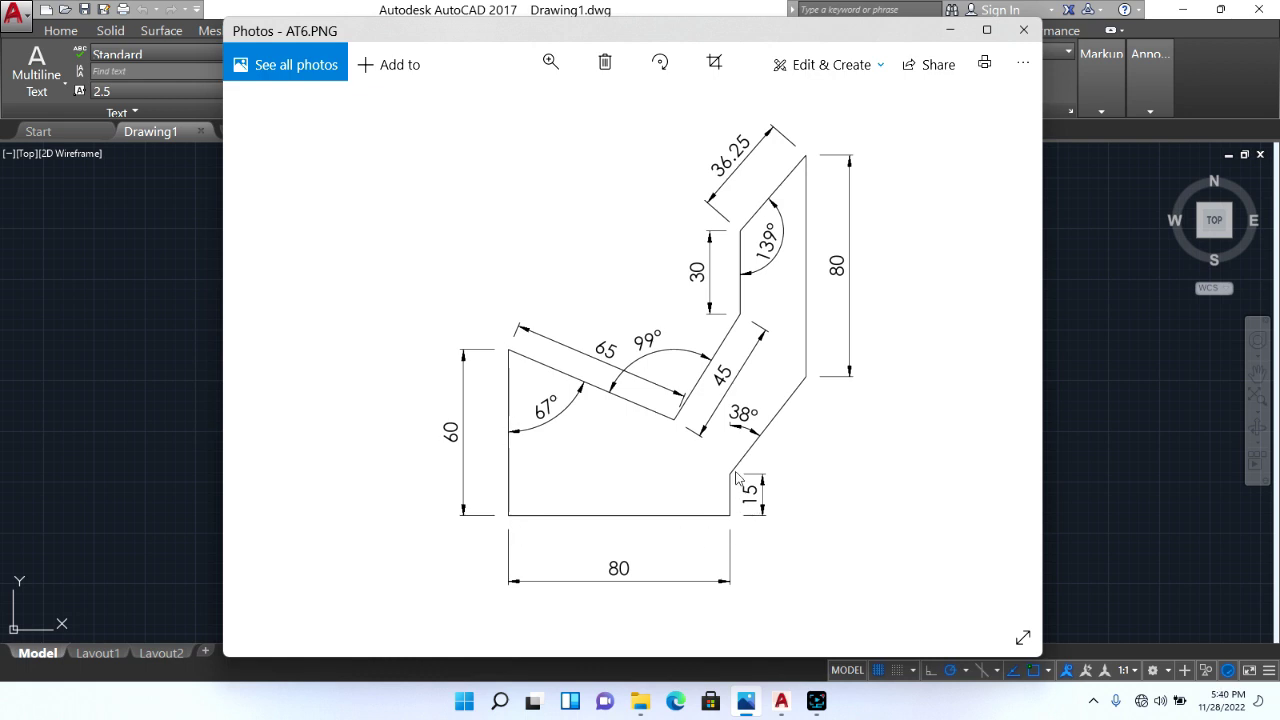
{"action": "left_click", "coordinate": [1229, 79]}
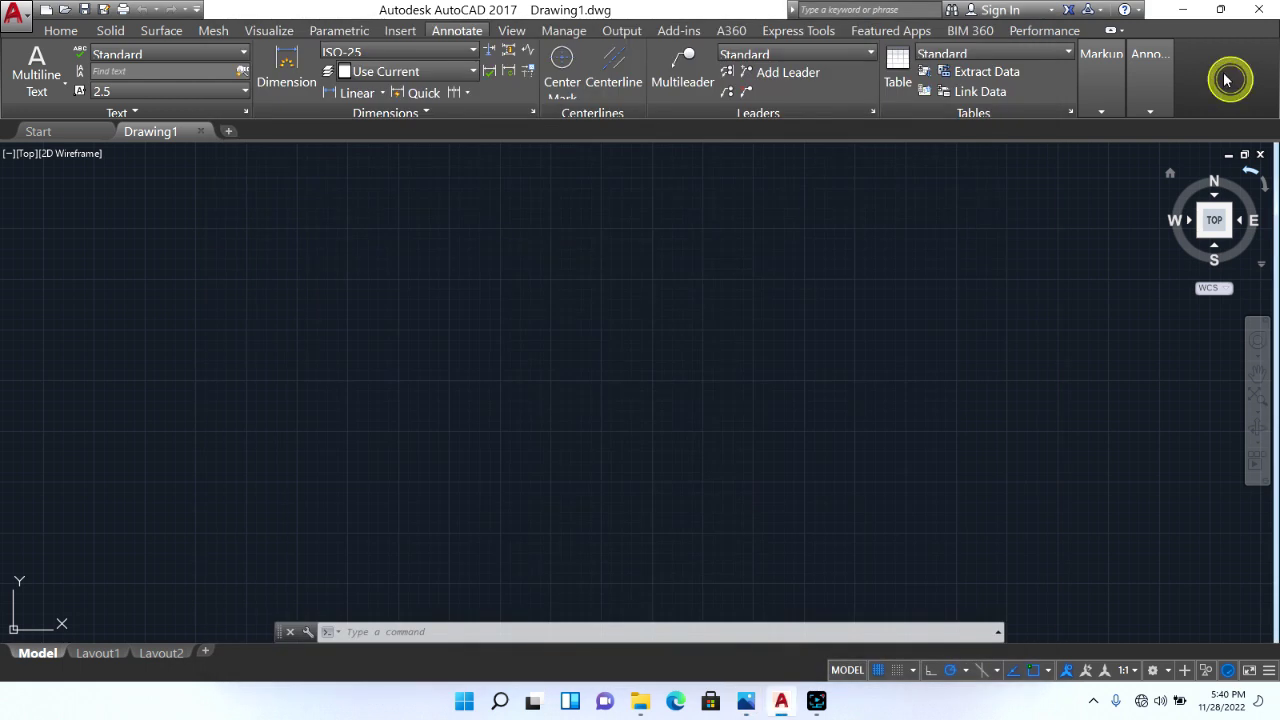
Step: Draw the 80-unit horizontal base line and fit it in the view
{"action": "left_click", "coordinate": [48, 27]}
{"action": "left_click", "coordinate": [297, 53]}
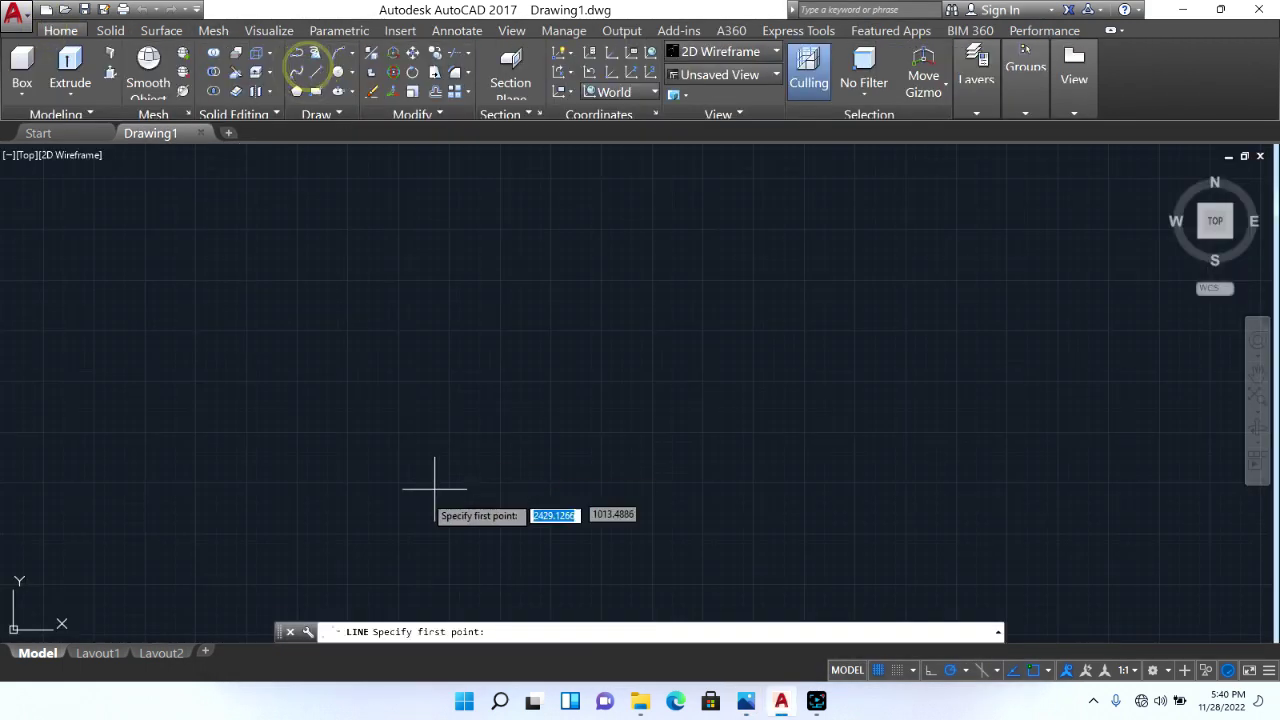
{"action": "left_click", "coordinate": [345, 484]}
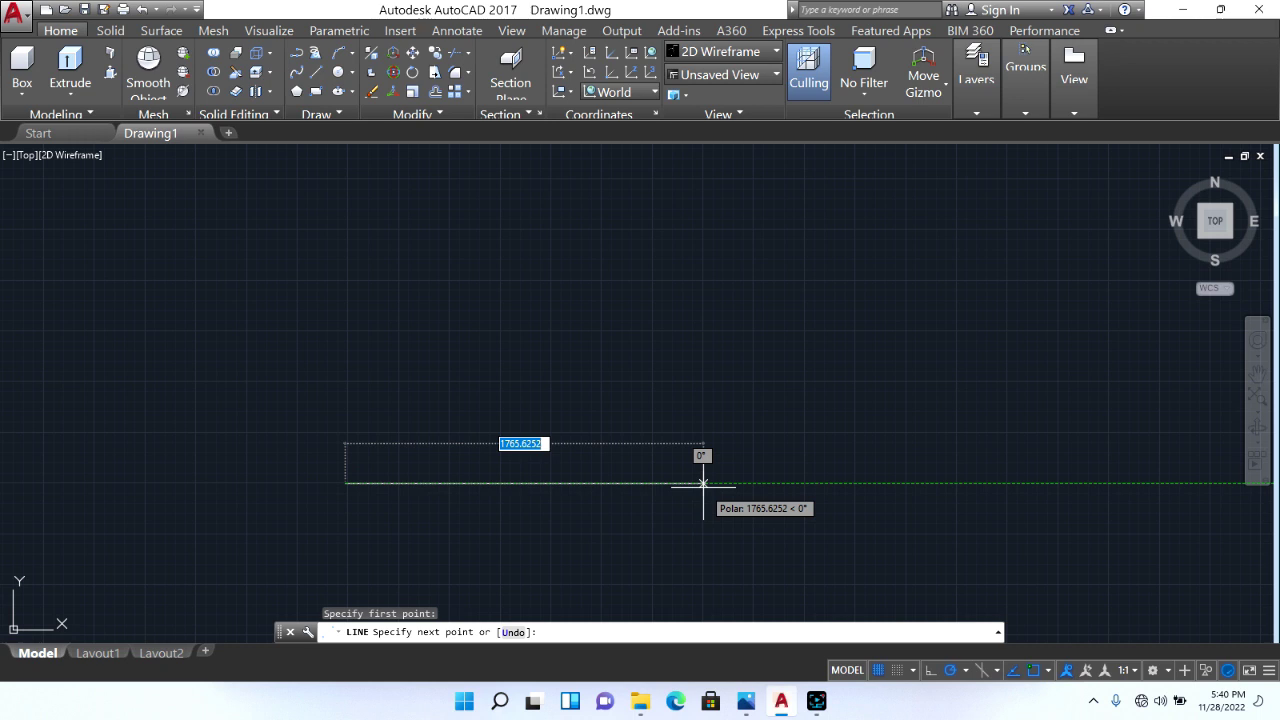
{"action": "type", "text": "80"}
{"action": "key", "text": "Return"}
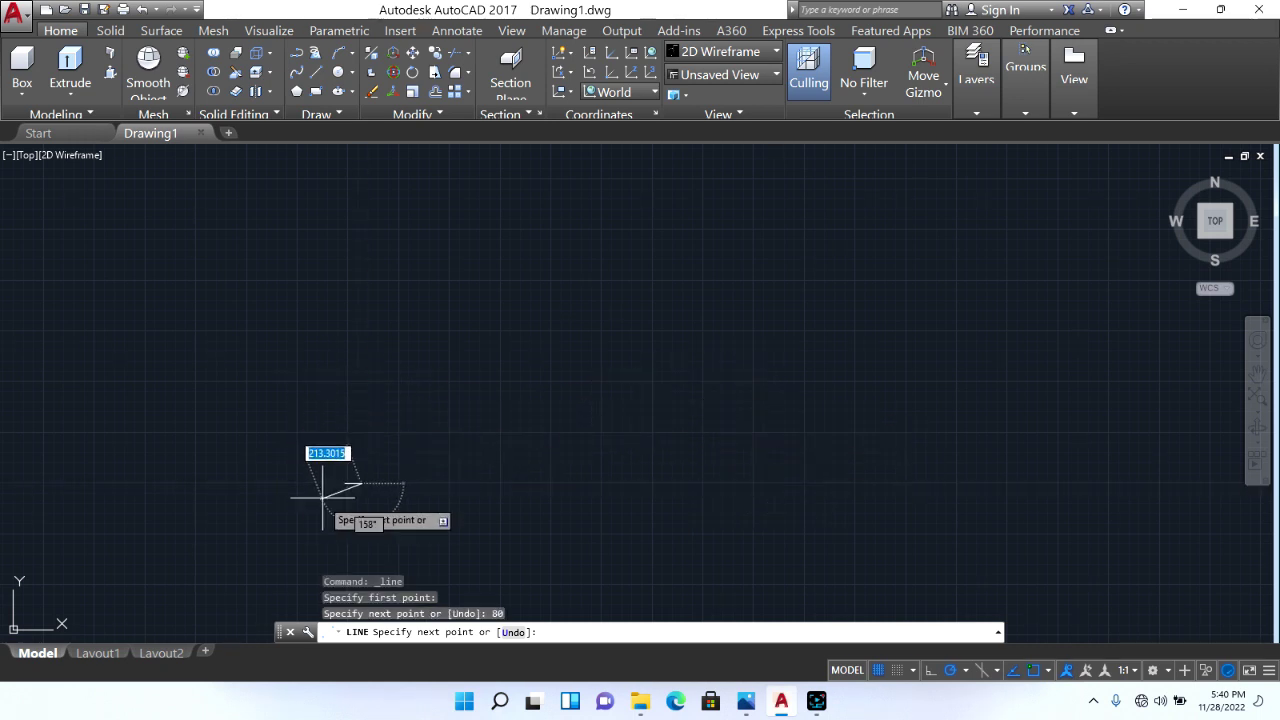
{"action": "right_click", "coordinate": [371, 463]}
{"action": "left_click", "coordinate": [392, 463]}
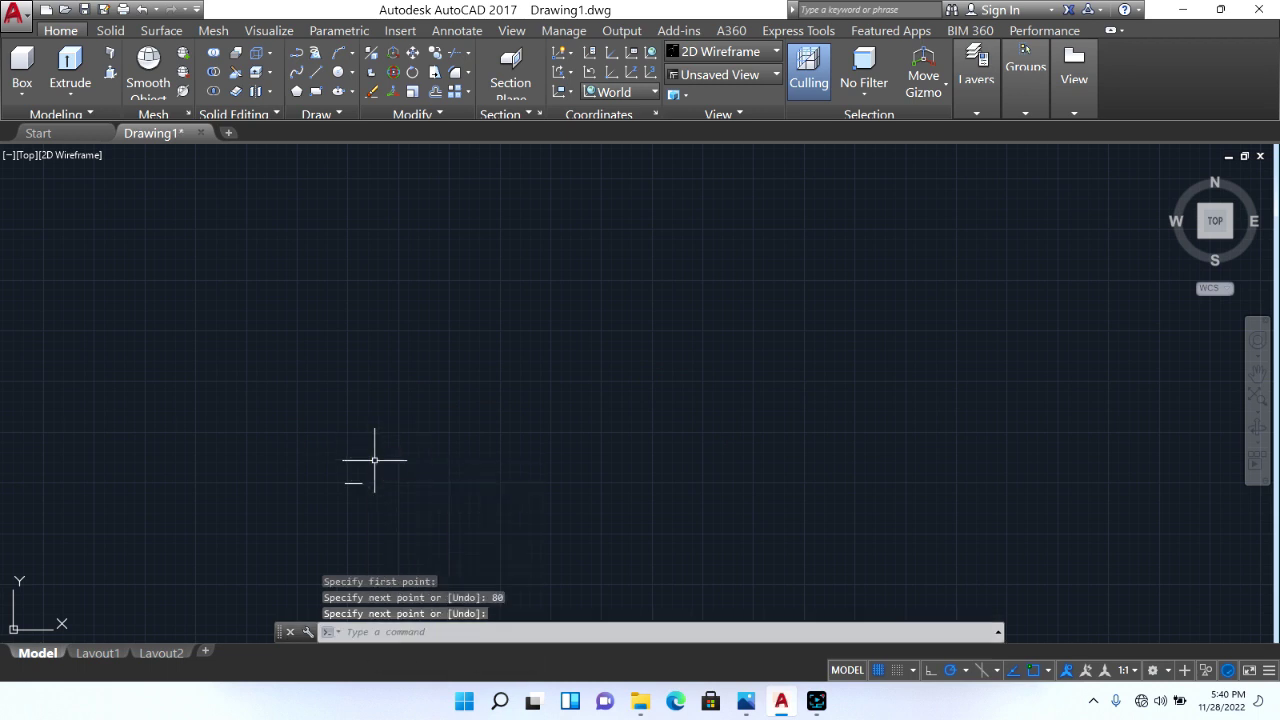
{"action": "middle_click", "coordinate": [374, 460]}
{"action": "middle_click", "coordinate": [374, 460]}
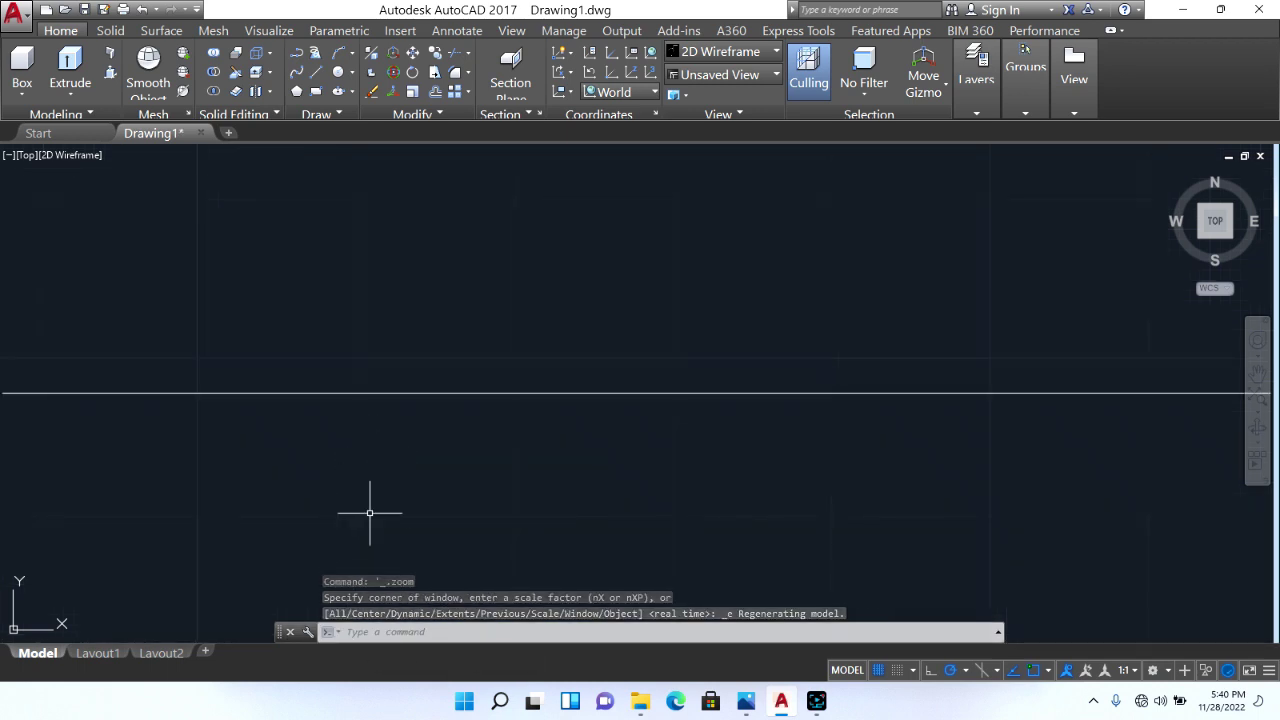
{"action": "scroll", "coordinate": [418, 470], "scroll_direction": "down", "scroll_amount": 3}
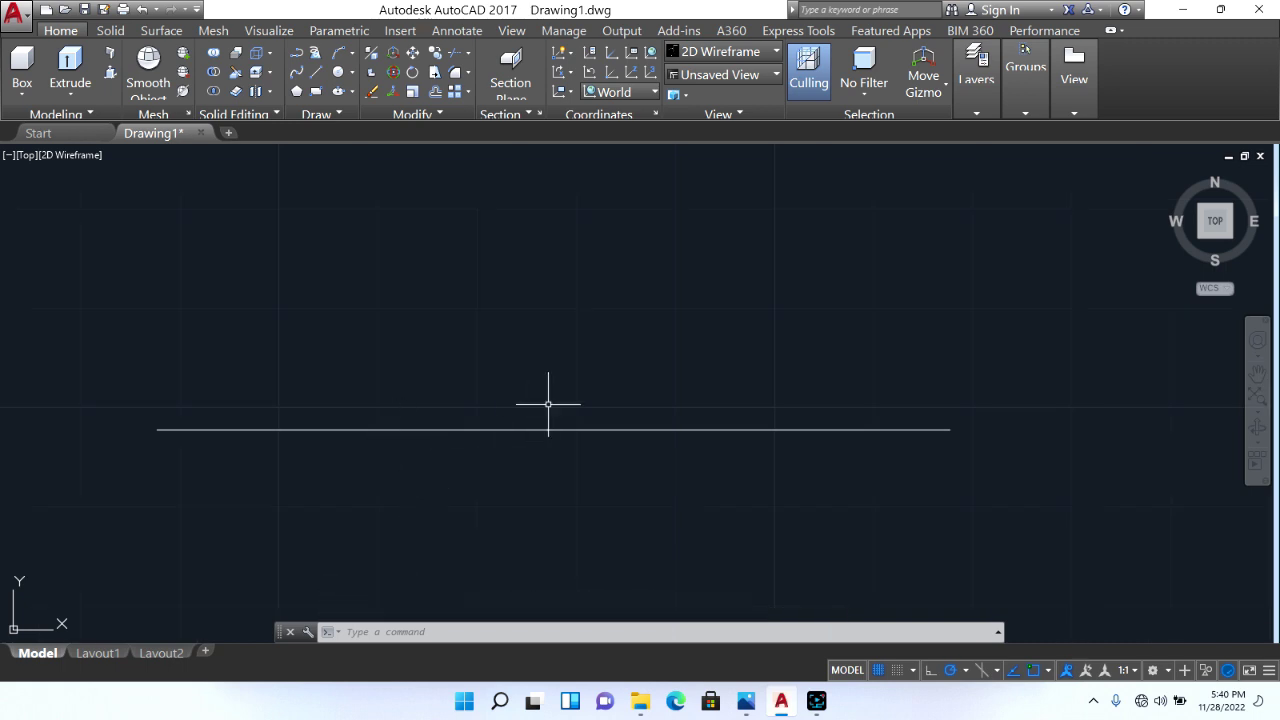
{"action": "scroll", "coordinate": [545, 402], "scroll_direction": "down", "scroll_amount": 2}
{"action": "middle_click_drag", "start_coordinate": [551, 403], "coordinate": [530, 457]}
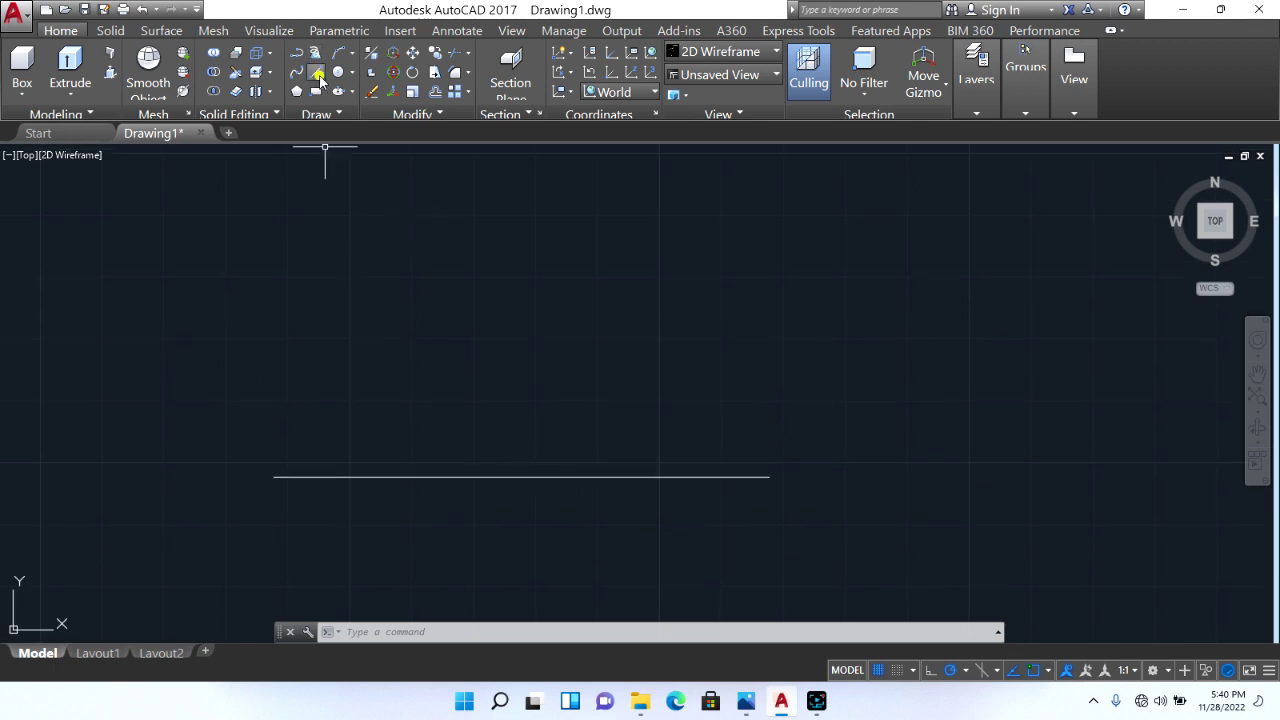
Step: Draw the 15-unit right upright and the 60-unit left upright from the base line's ends
{"action": "left_click", "coordinate": [321, 78]}
{"action": "left_click", "coordinate": [769, 477]}
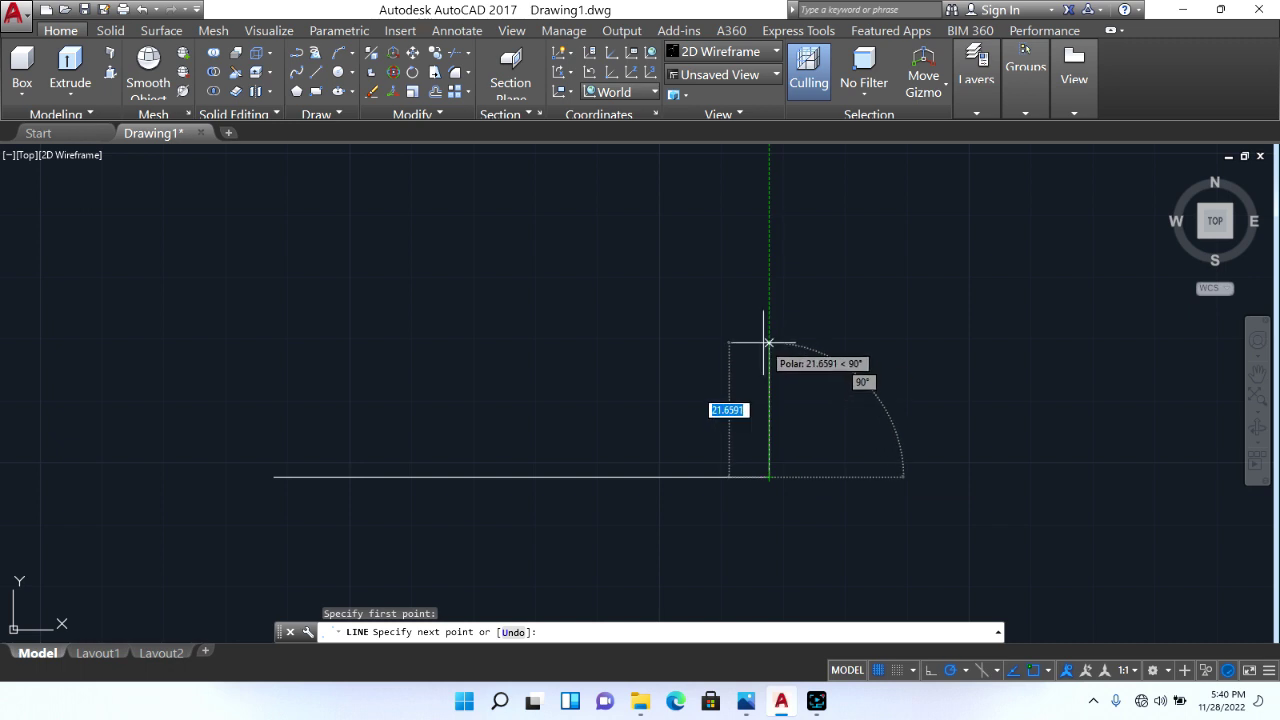
{"action": "type", "text": "15"}
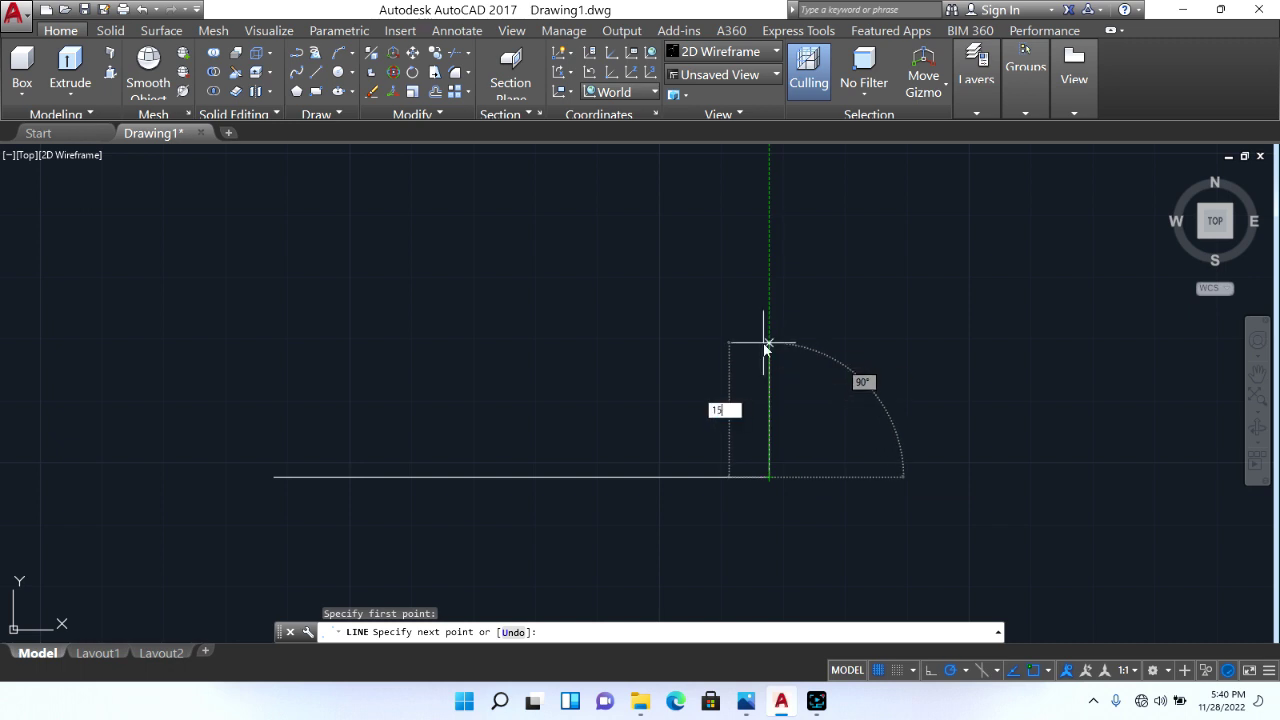
{"action": "key", "text": "Return"}
{"action": "key", "text": "Return"}
{"action": "key", "text": "Return"}
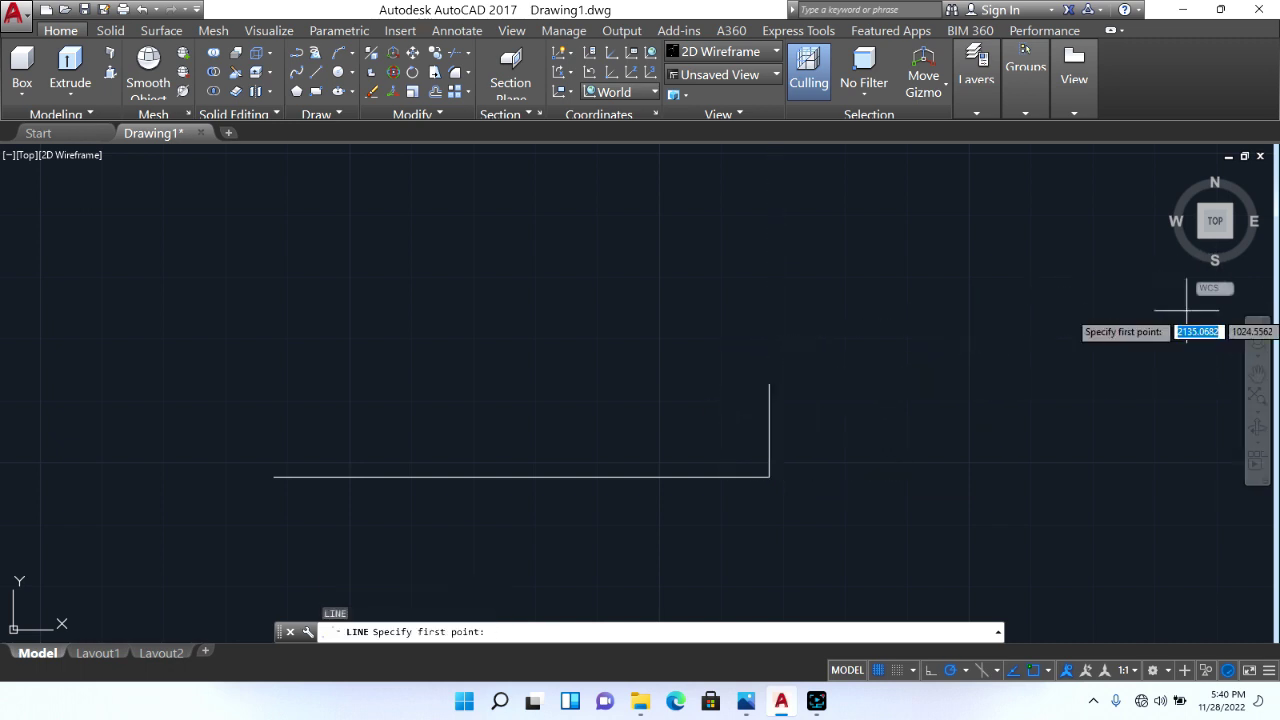
{"action": "left_click", "coordinate": [273, 476]}
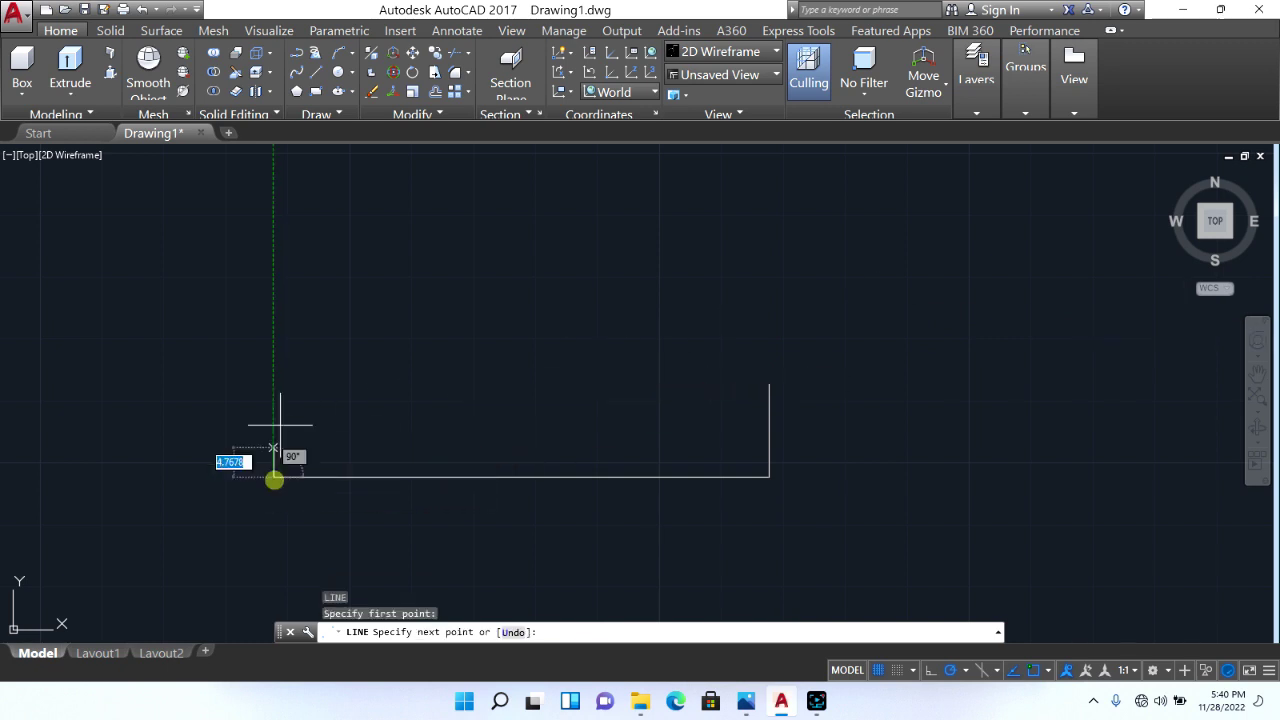
{"action": "type", "text": "60"}
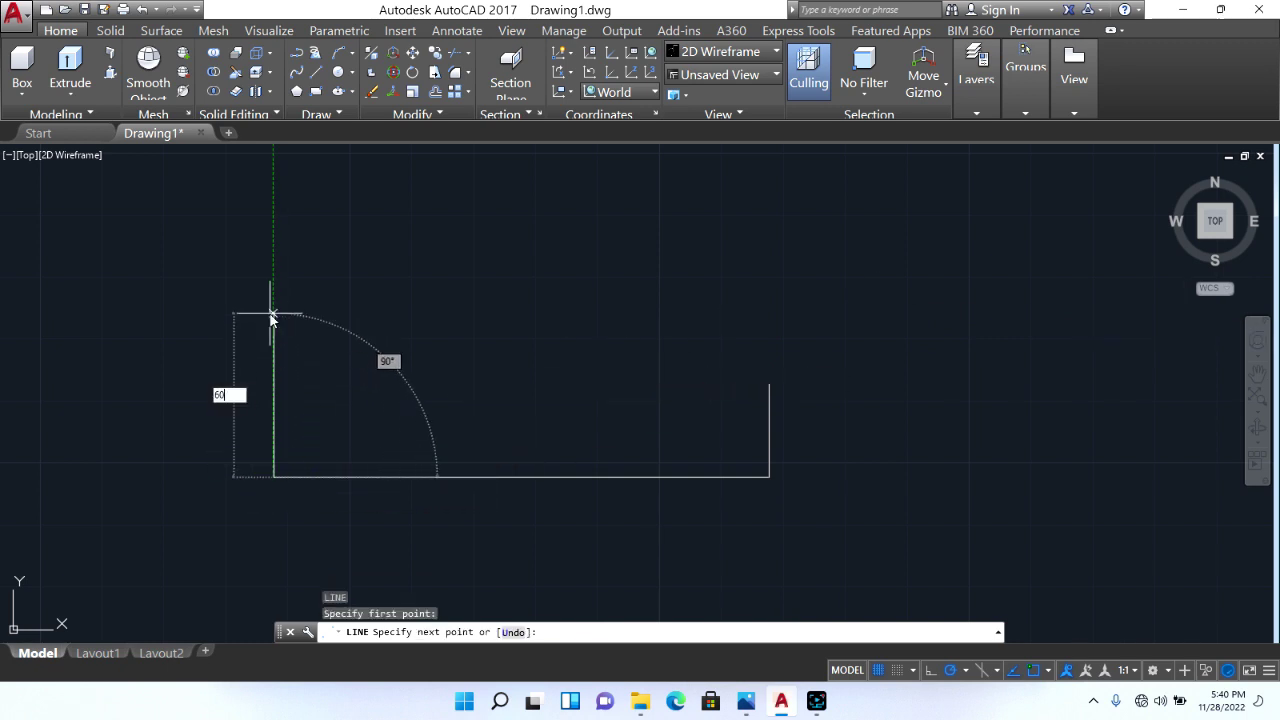
{"action": "key", "text": "Return"}
{"action": "key", "text": "Return"}
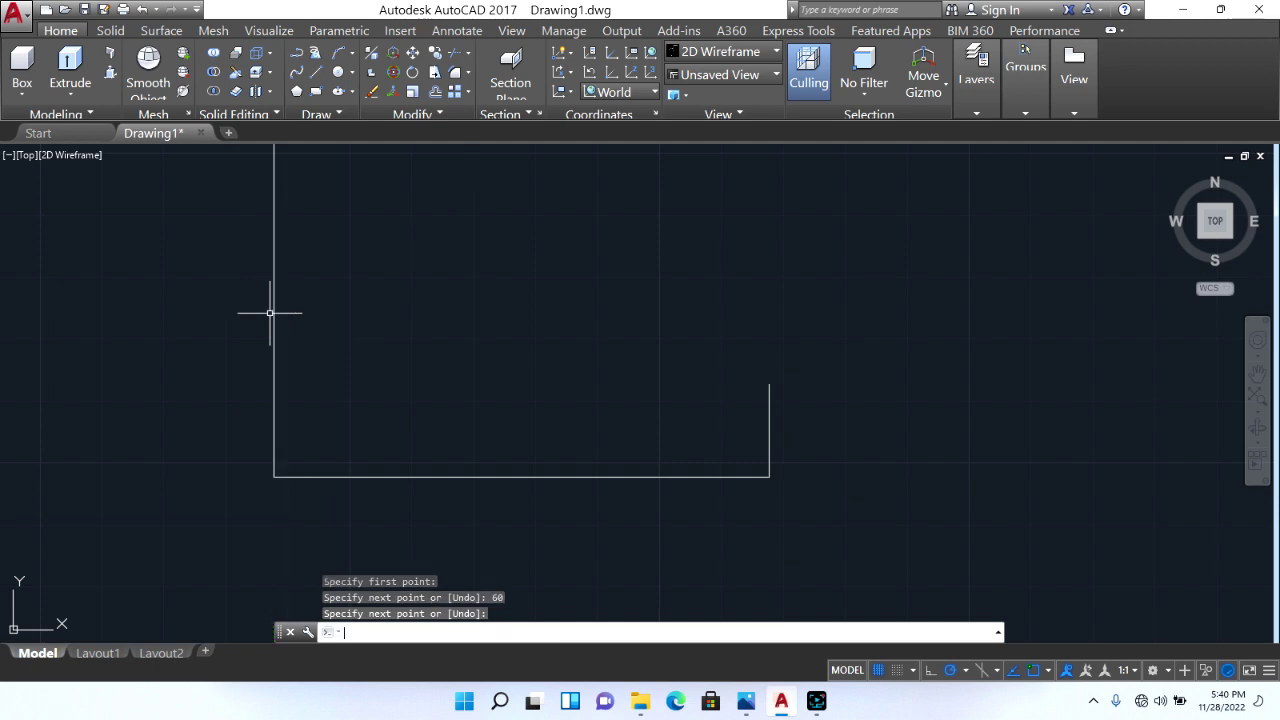
{"action": "scroll", "coordinate": [310, 346], "scroll_direction": "down", "scroll_amount": 4}
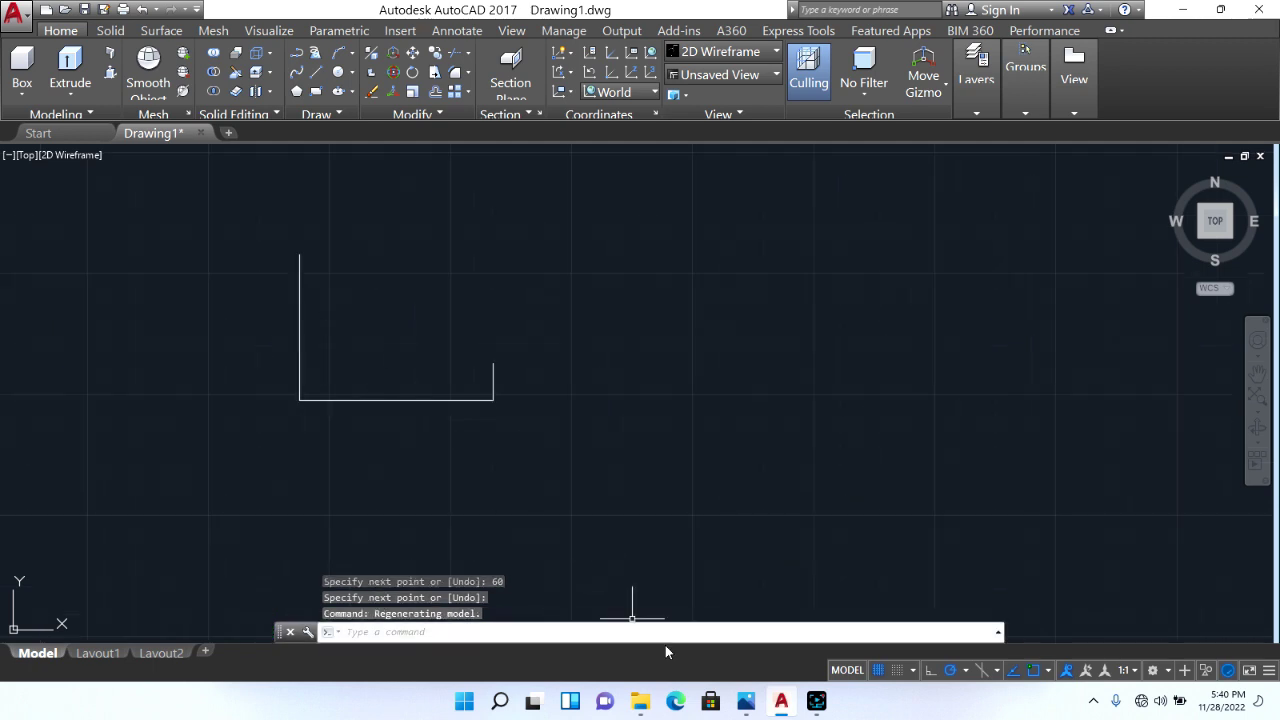
Step: Bring the AT6.PNG reference drawing to the front in Photos
{"action": "left_click", "coordinate": [750, 702]}
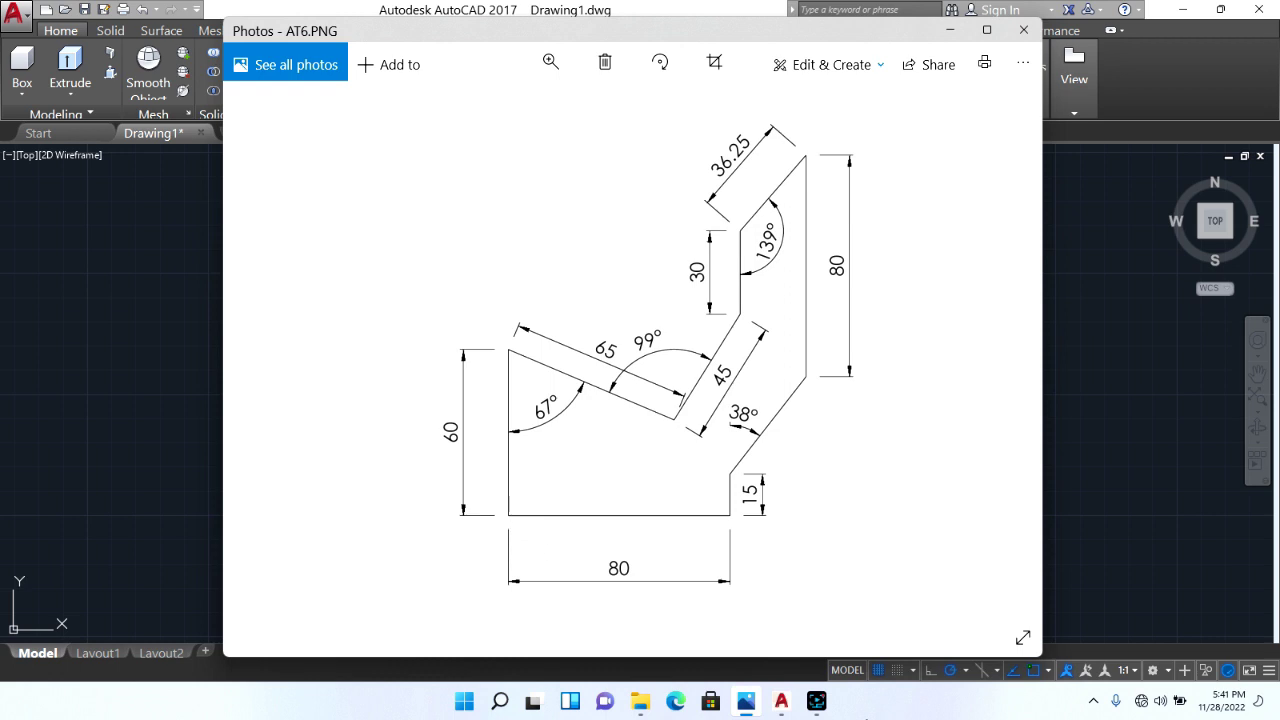
Step: Start a line at the top of the 60-unit left edge and try entering a 65-unit length
{"action": "left_click", "coordinate": [782, 701]}
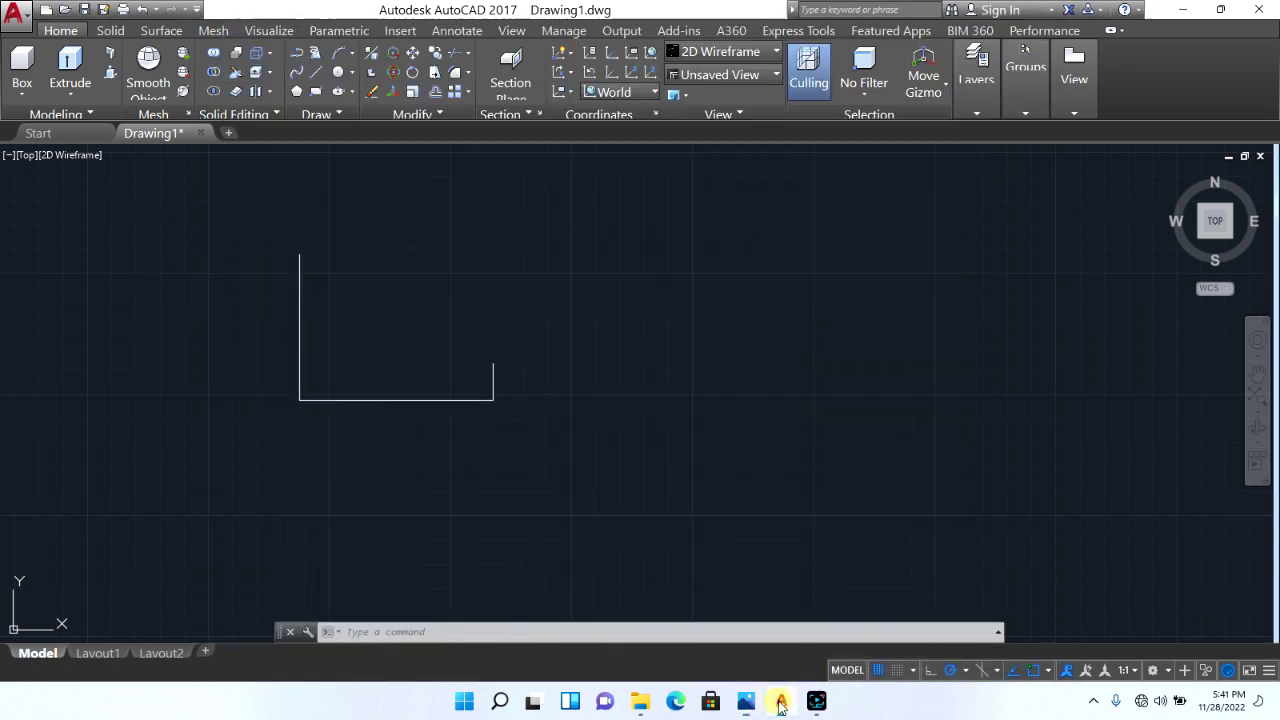
{"action": "left_click", "coordinate": [315, 72]}
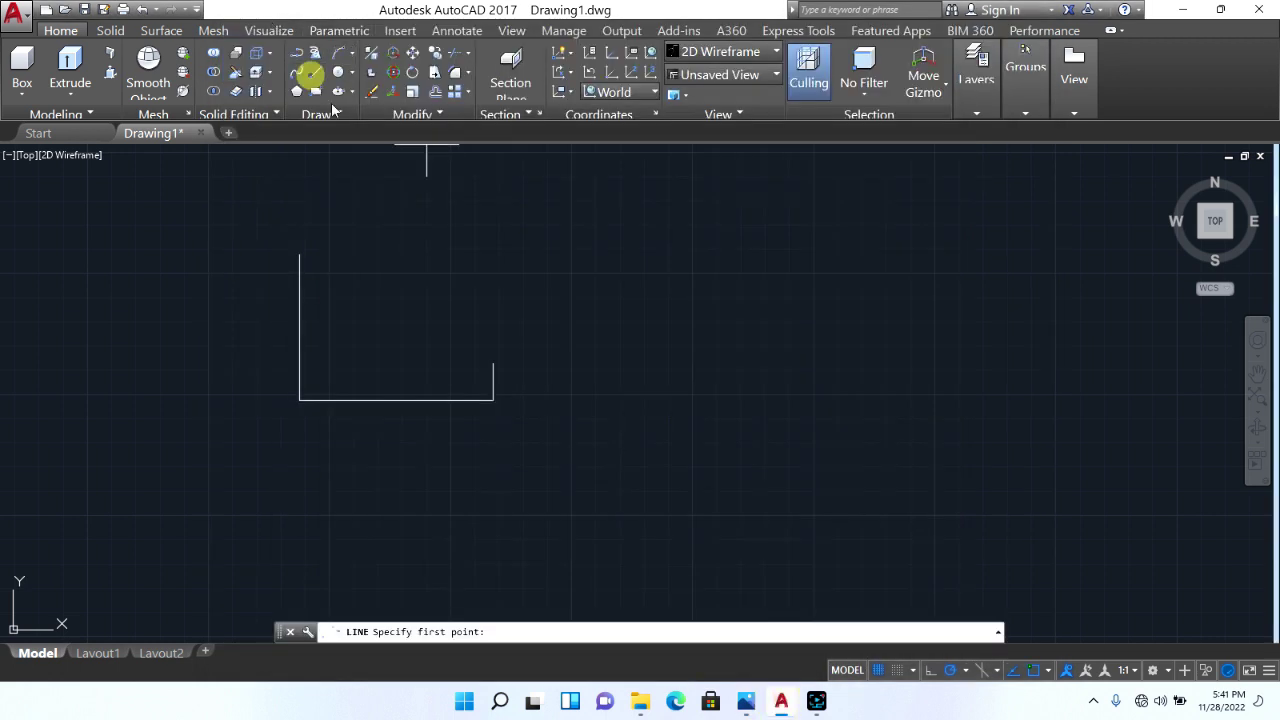
{"action": "left_click", "coordinate": [299, 254]}
{"action": "type", "text": "65"}
{"action": "key", "text": "Return"}
{"action": "type", "text": "u"}
{"action": "key", "text": "Return"}
{"action": "type", "text": "65"}
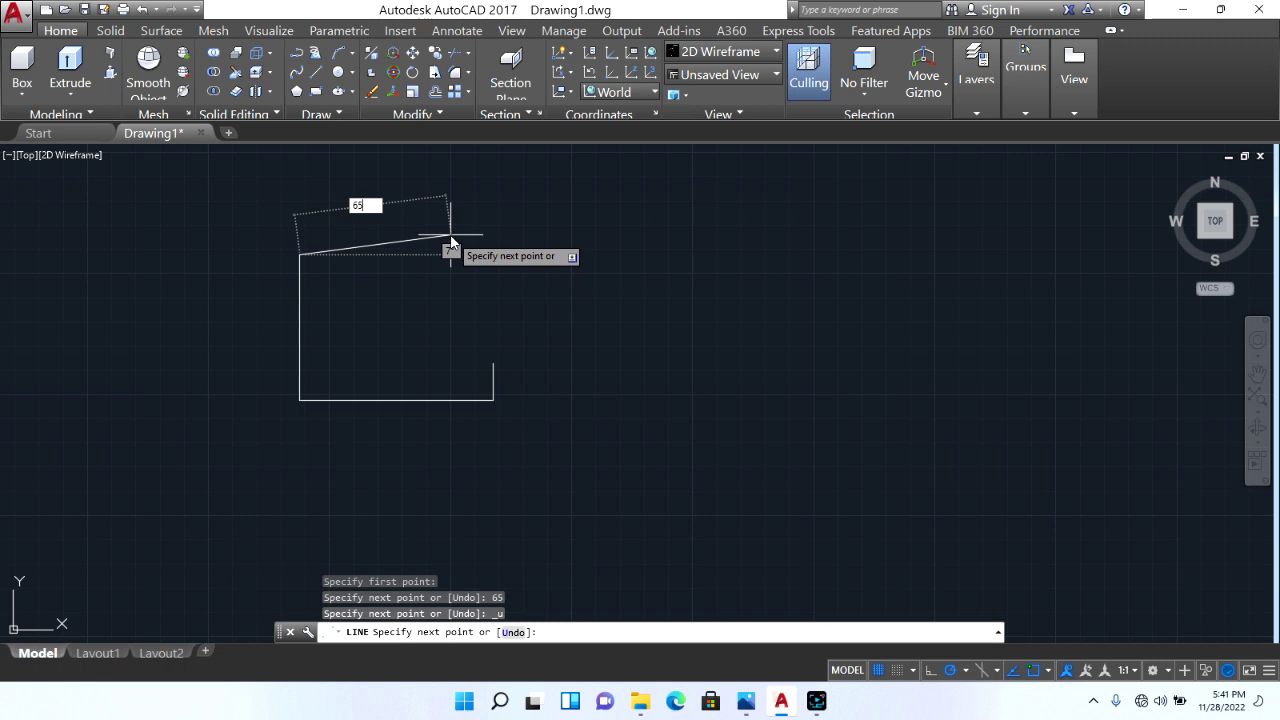
{"action": "key", "text": "Tab"}
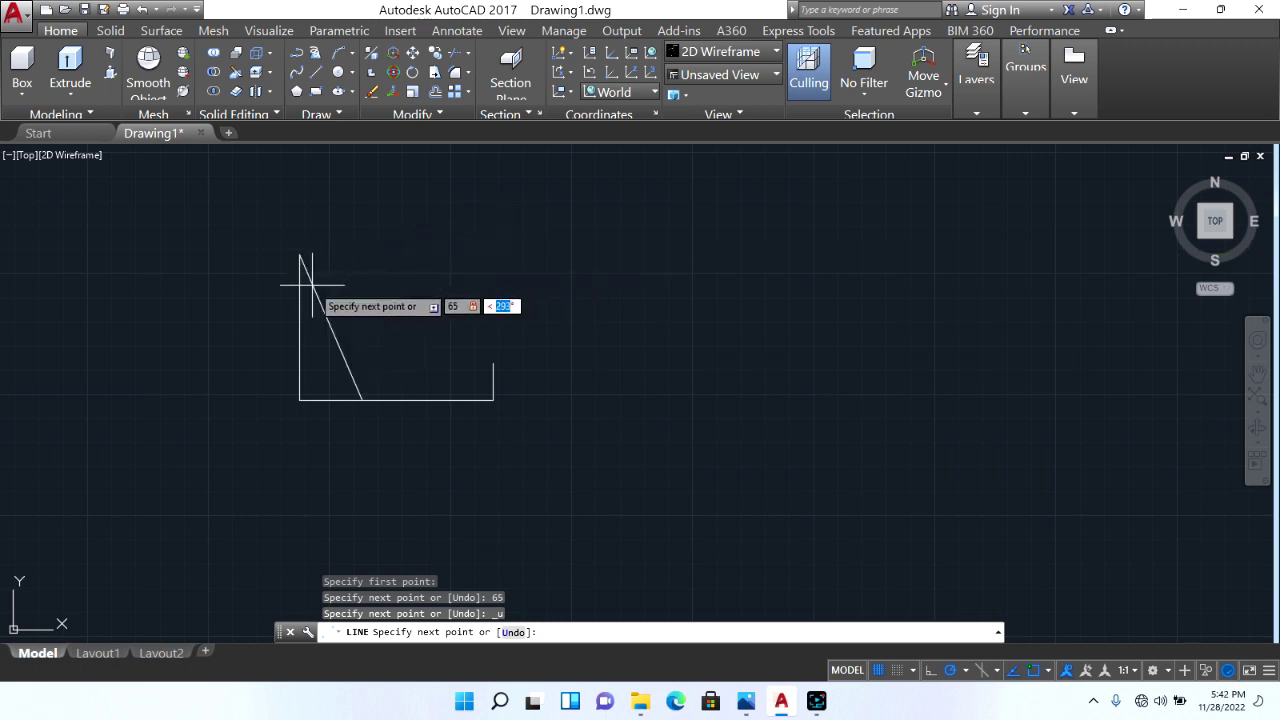
{"action": "key", "text": "F12"}
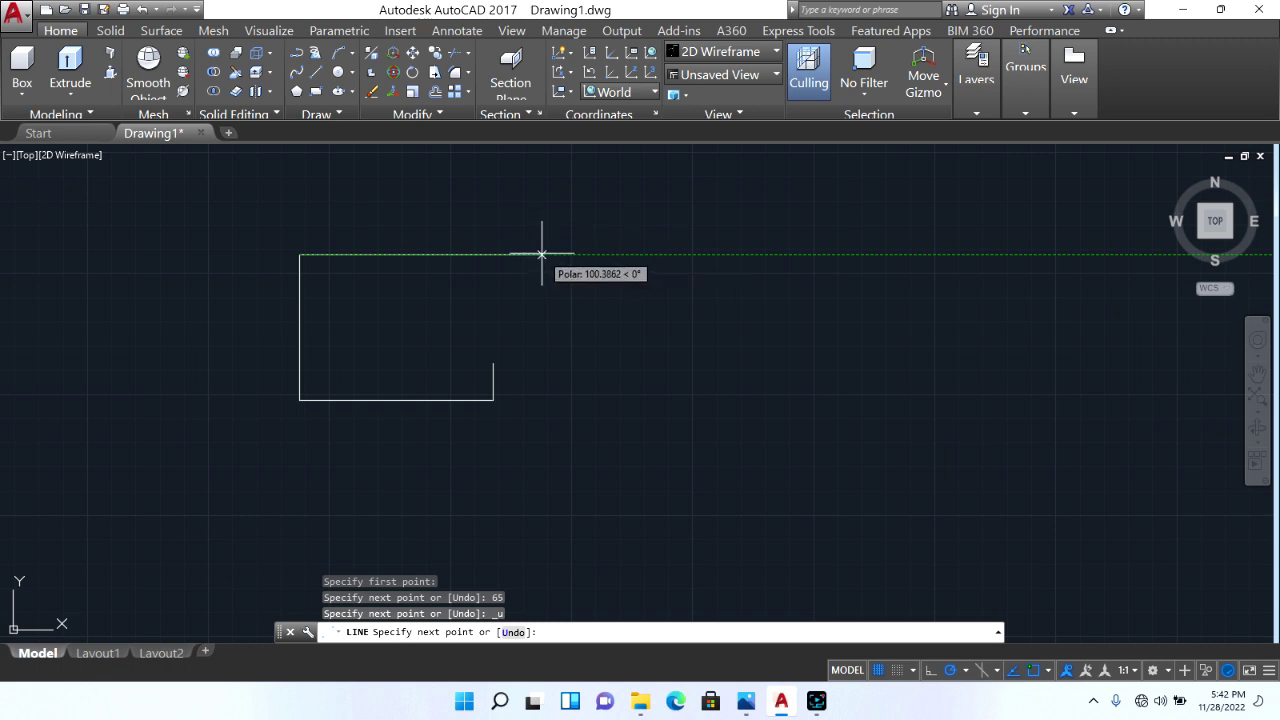
Step: Place the 65-unit slanted edge down and to the right, then recheck the AT6.PNG reference
{"action": "type", "text": "65"}
{"action": "key", "text": "Tab"}
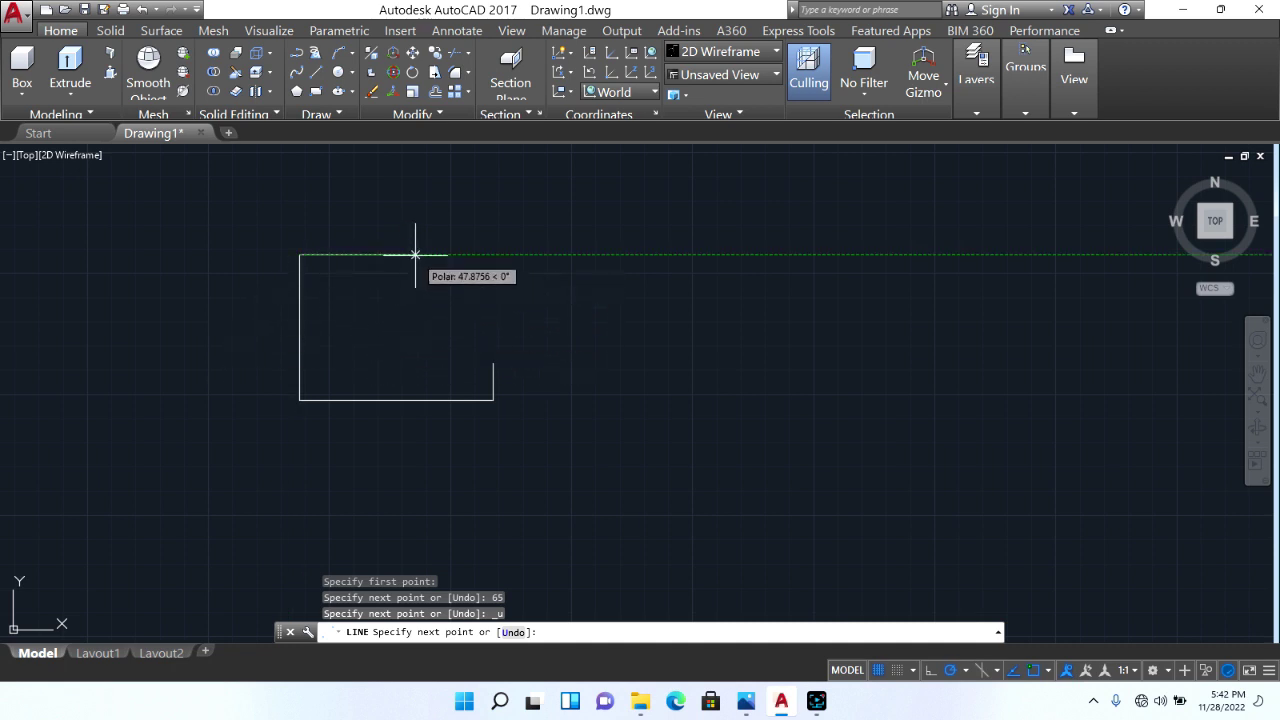
{"action": "mouse_move", "coordinate": [297, 329]}
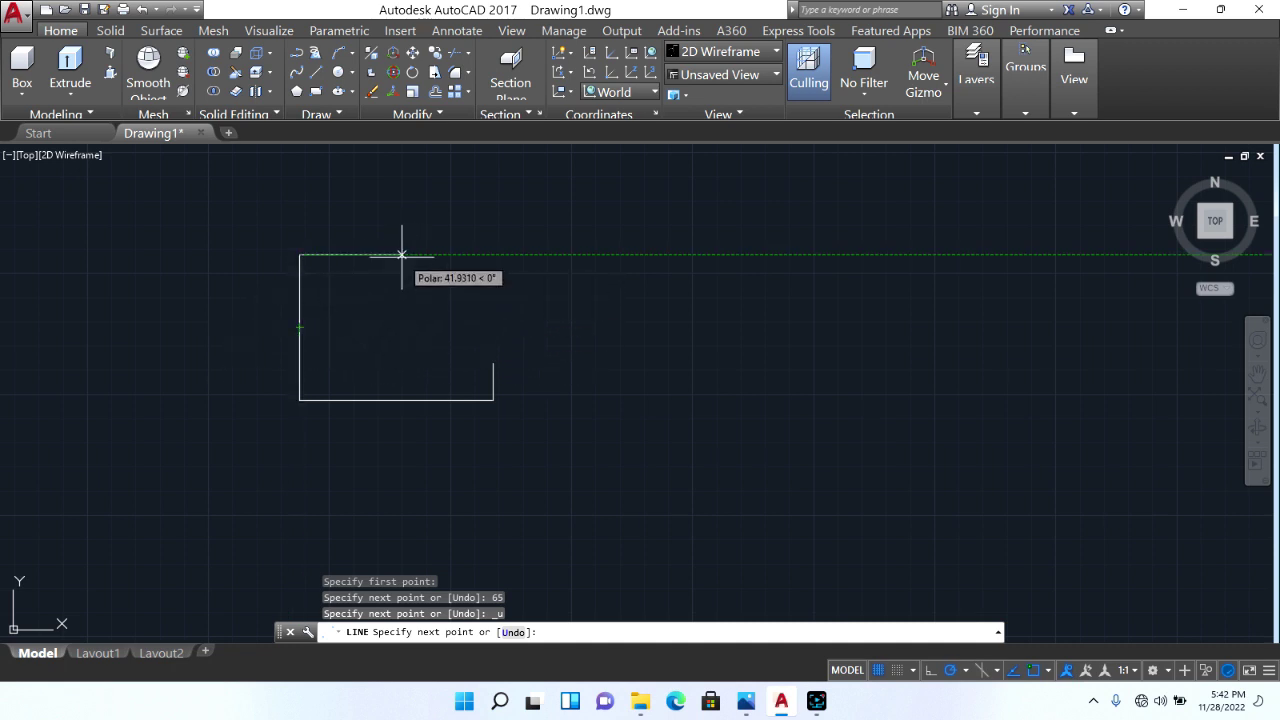
{"action": "left_click", "coordinate": [391, 382]}
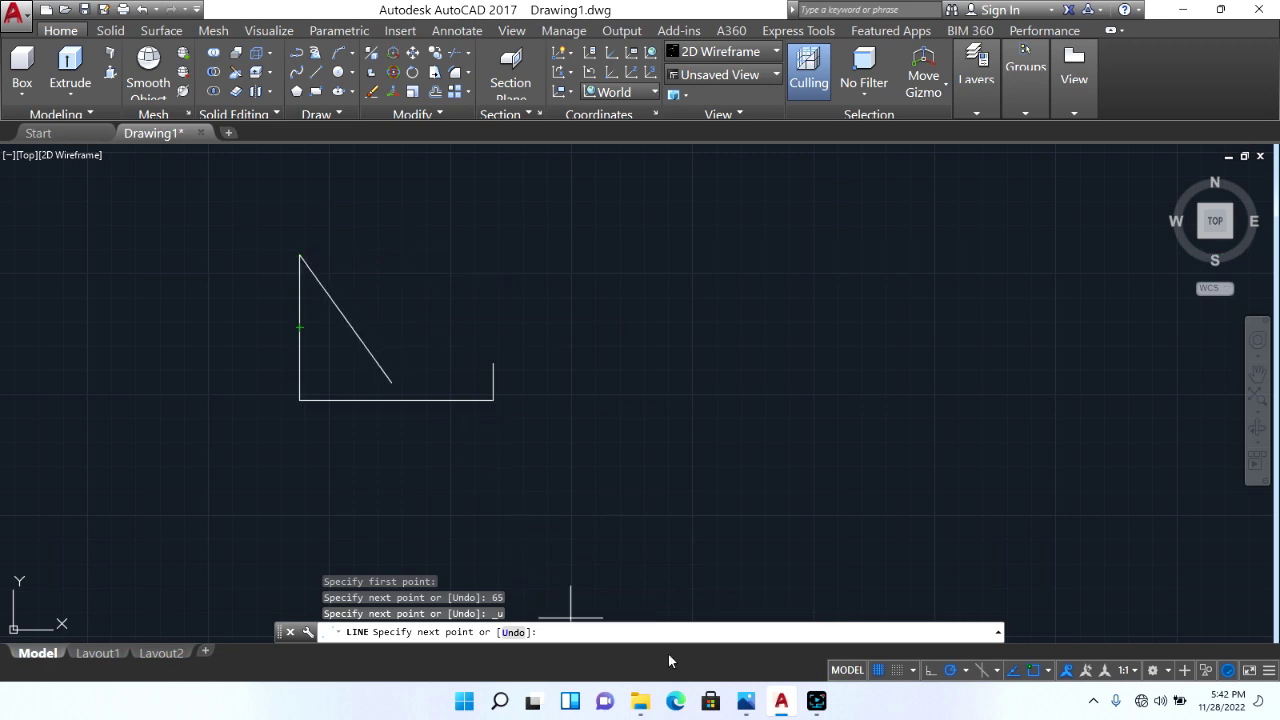
{"action": "left_click", "coordinate": [783, 701]}
{"action": "left_click", "coordinate": [787, 703]}
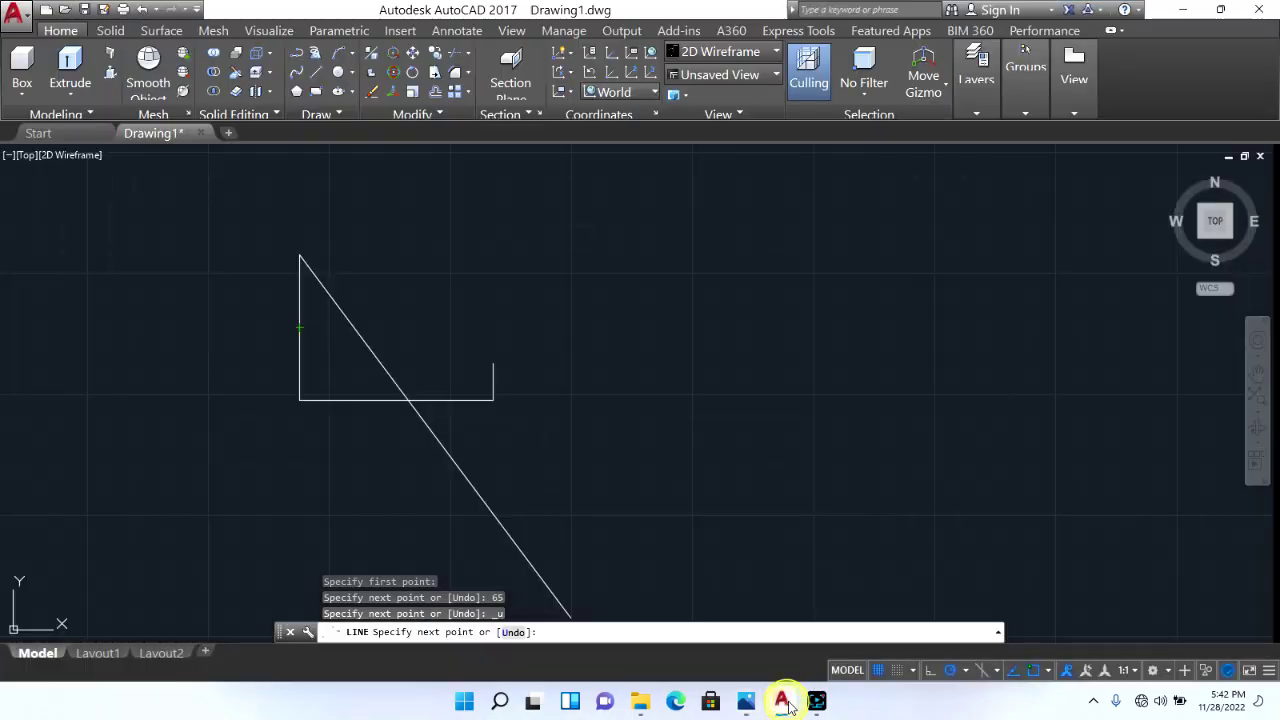
{"action": "left_click", "coordinate": [746, 701]}
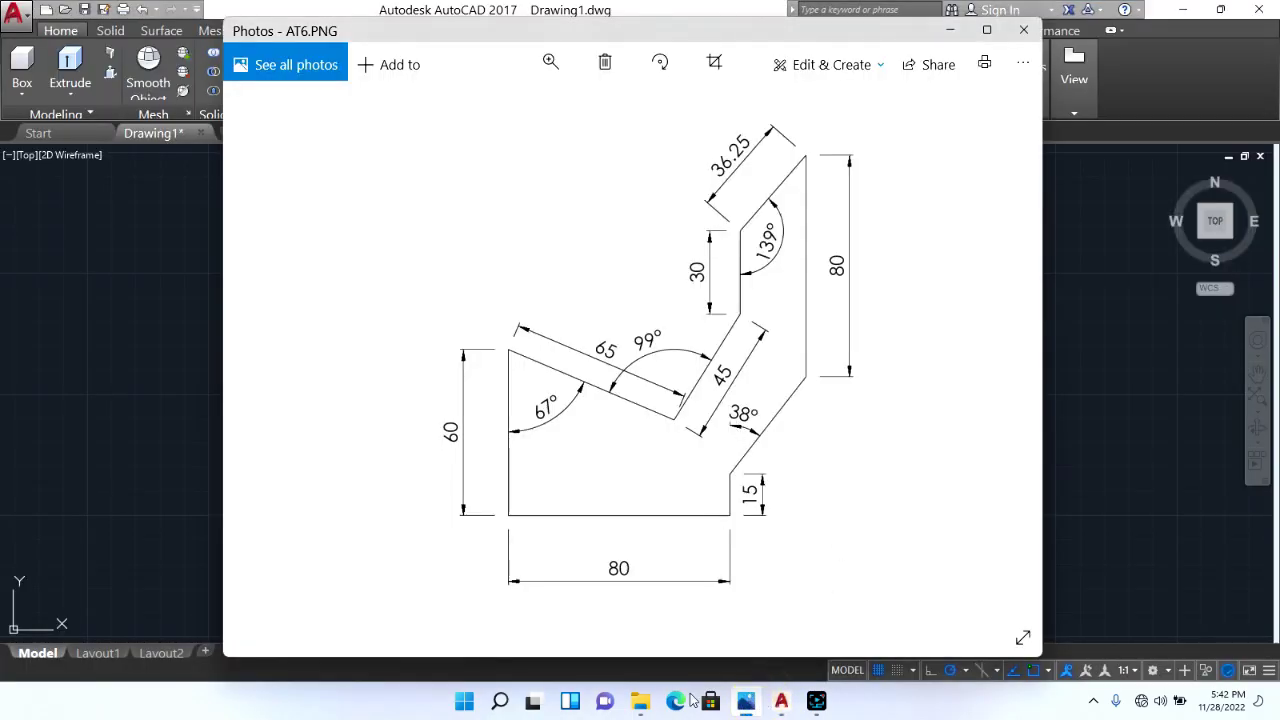
Step: Reorder the taskbar programs and return to the AutoCAD drawing
{"action": "left_click_drag", "start_coordinate": [746, 701], "coordinate": [788, 714]}
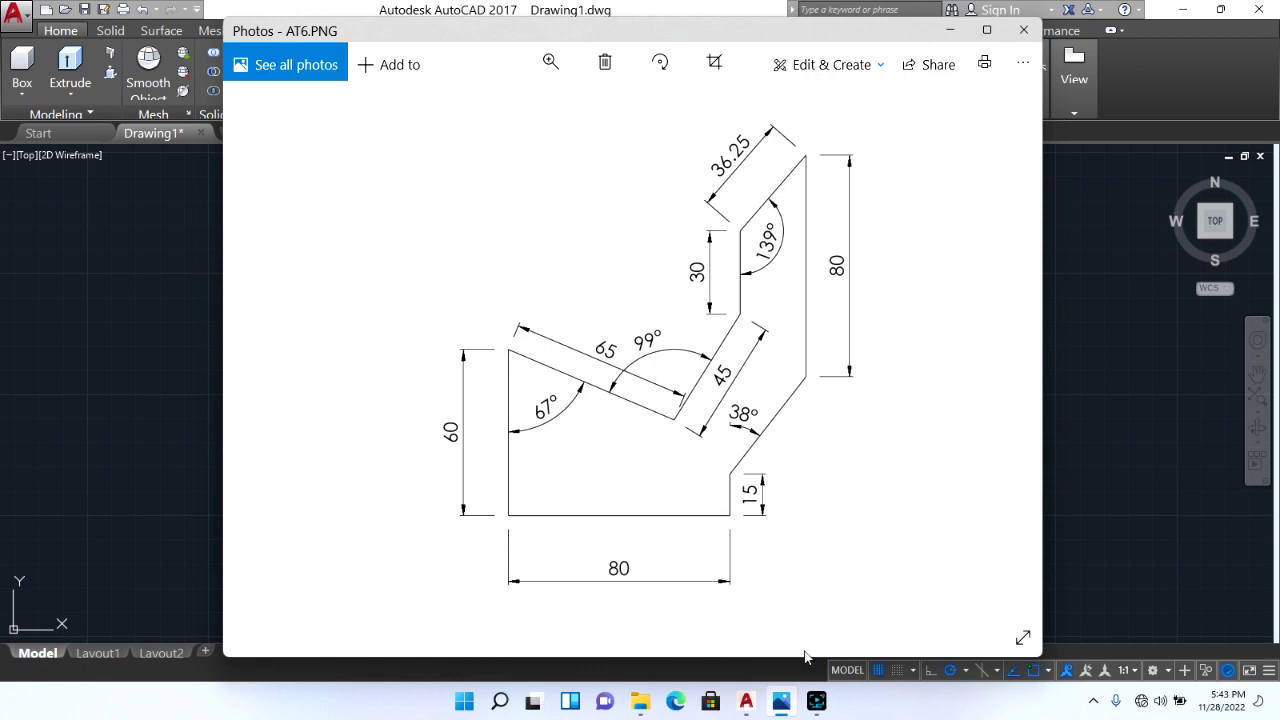
{"action": "left_click", "coordinate": [746, 701]}
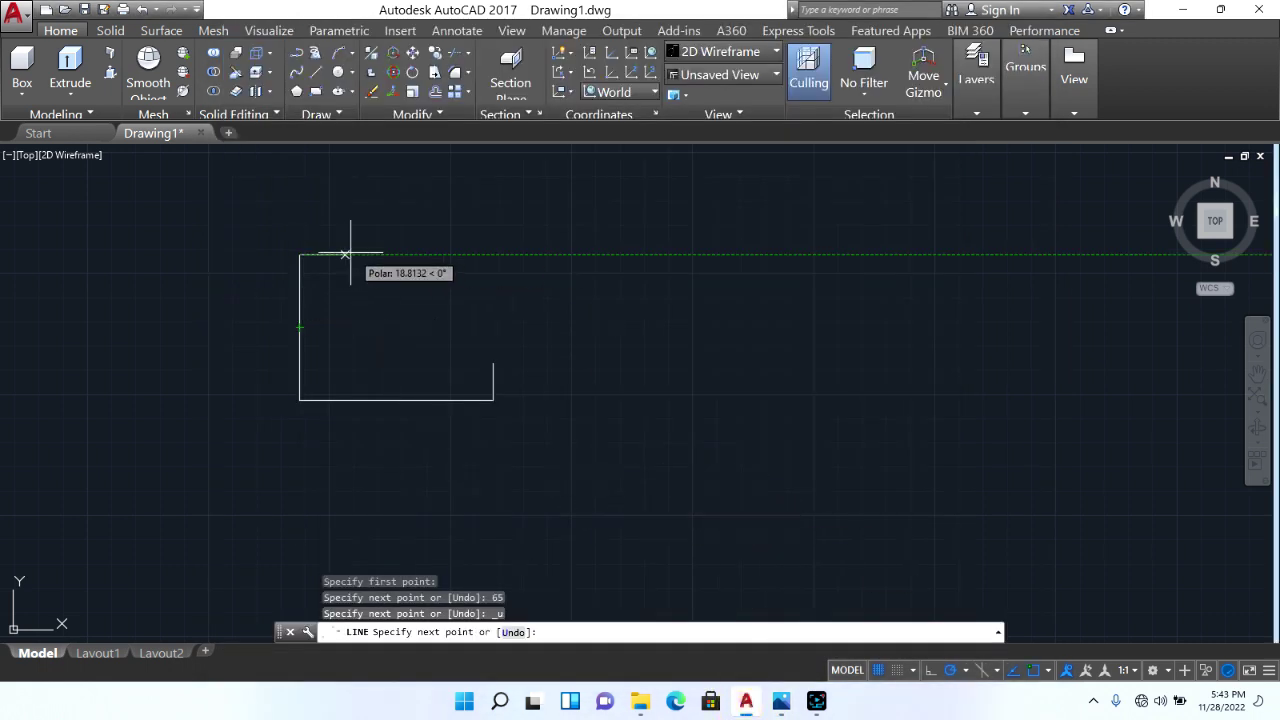
Step: Draw the 65-unit edge at 337° from the profile's top-left corner
{"action": "type", "text": "65"}
{"action": "key", "text": "Tab"}
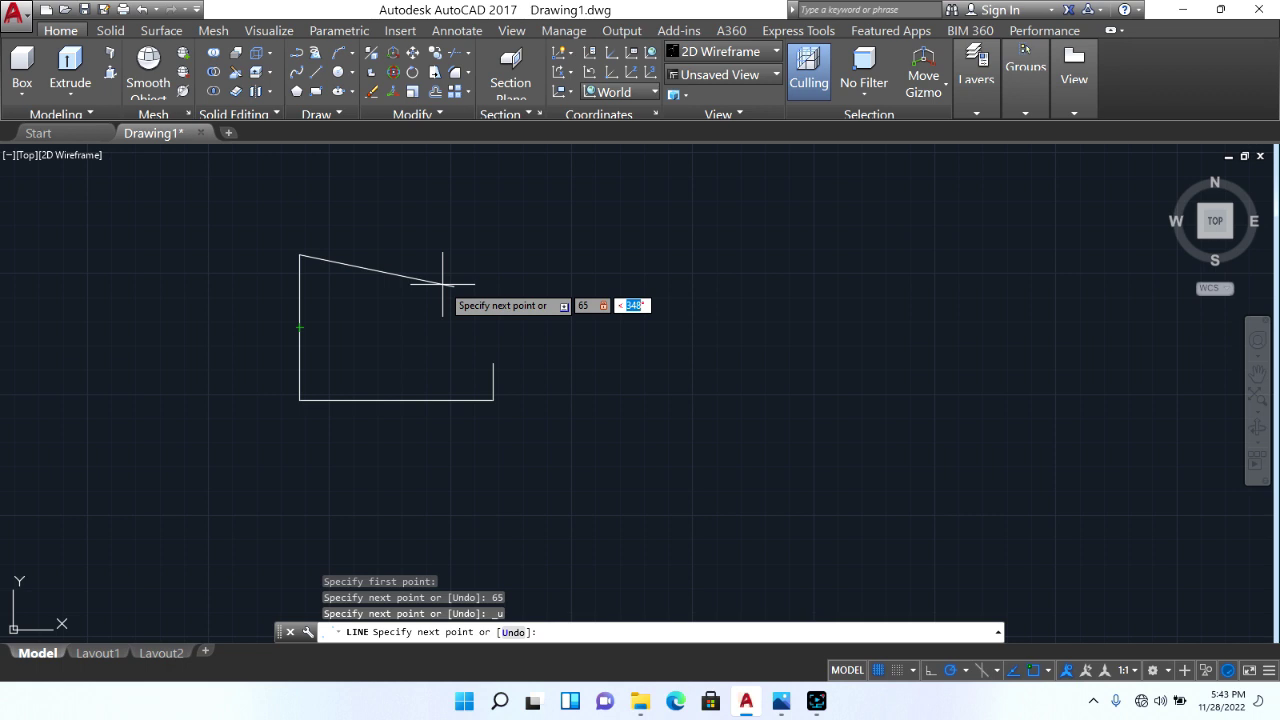
{"action": "type", "text": "337"}
{"action": "key", "text": "Return"}
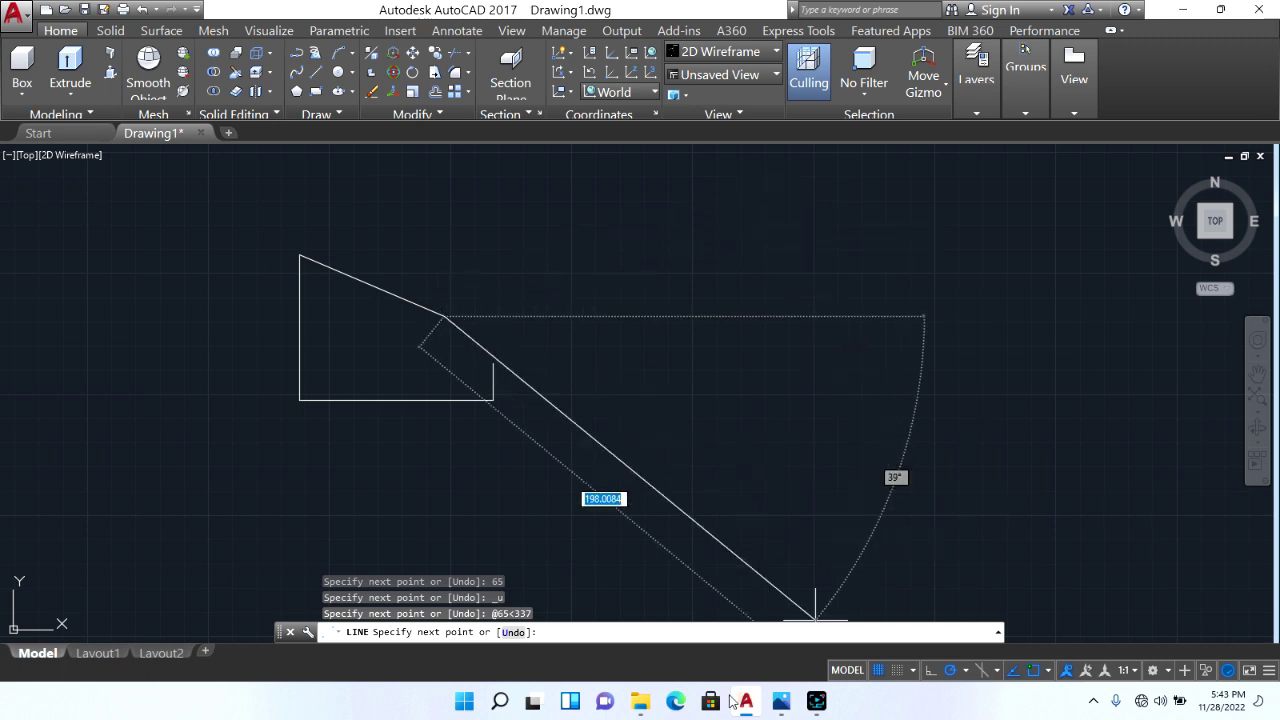
Step: Compare with the reference, fix the next edge's length at 45, and view the reference again
{"action": "left_click", "coordinate": [782, 700]}
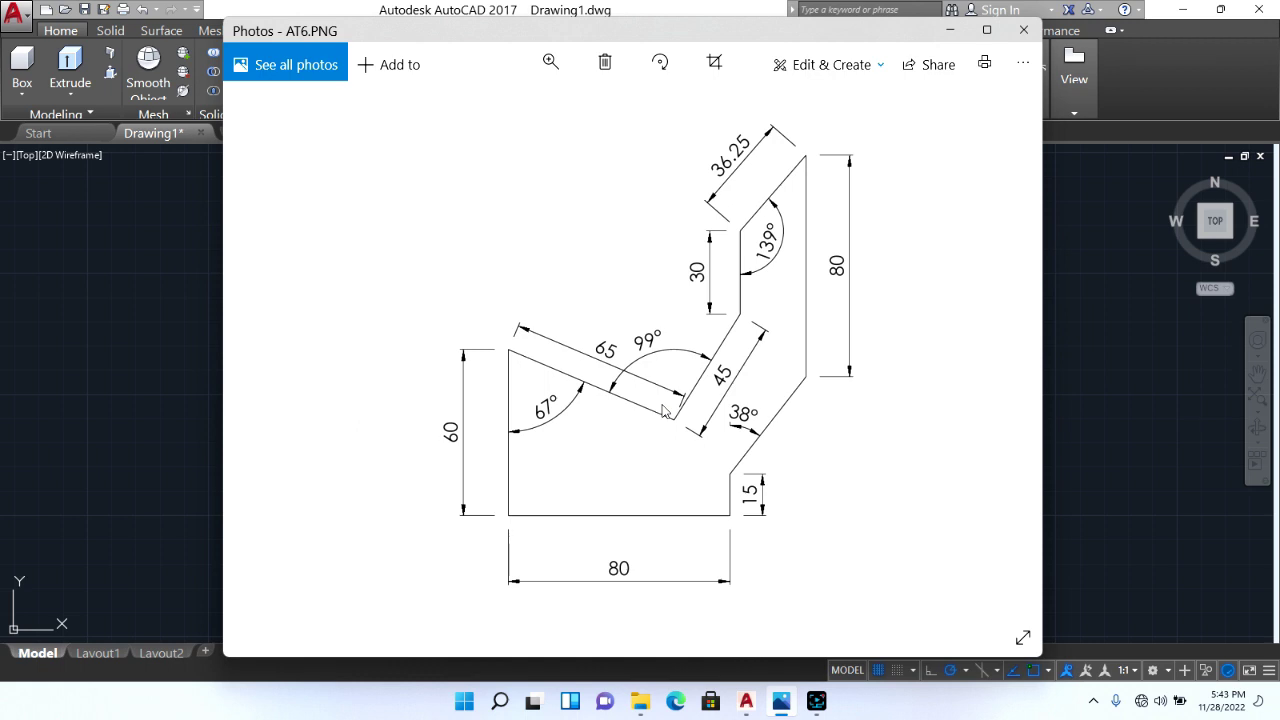
{"action": "left_click", "coordinate": [779, 703]}
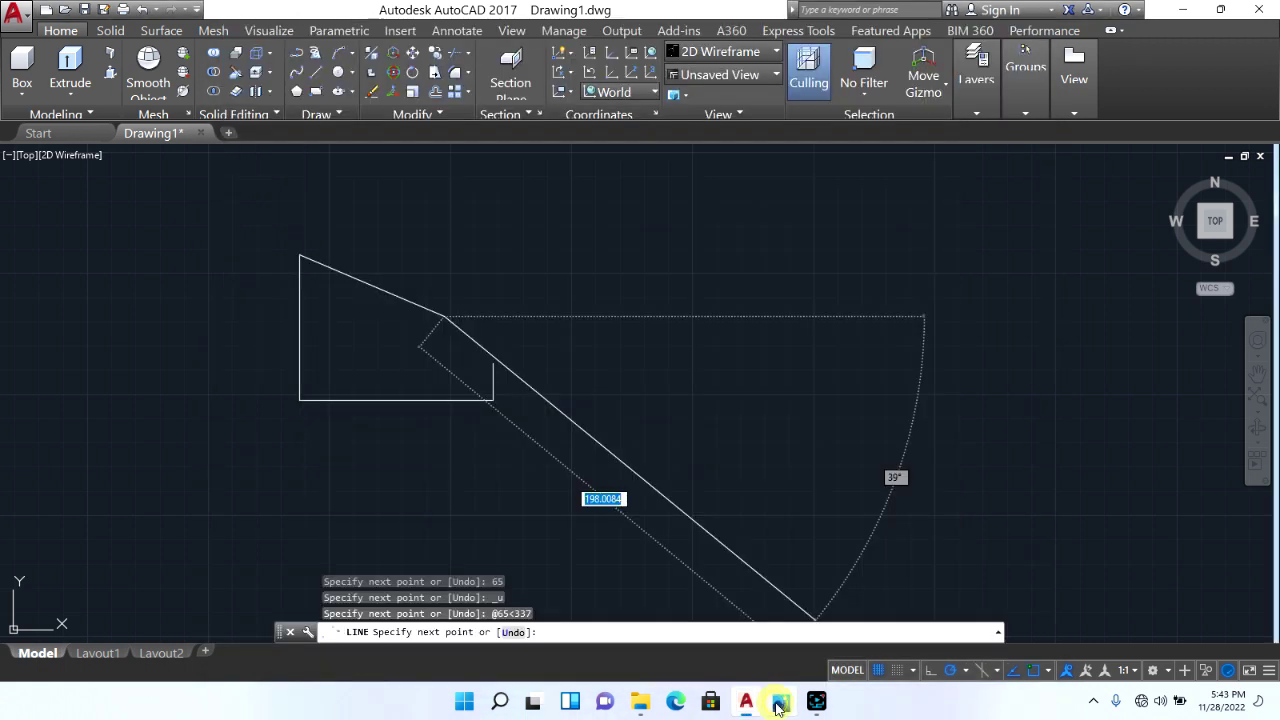
{"action": "type", "text": "45"}
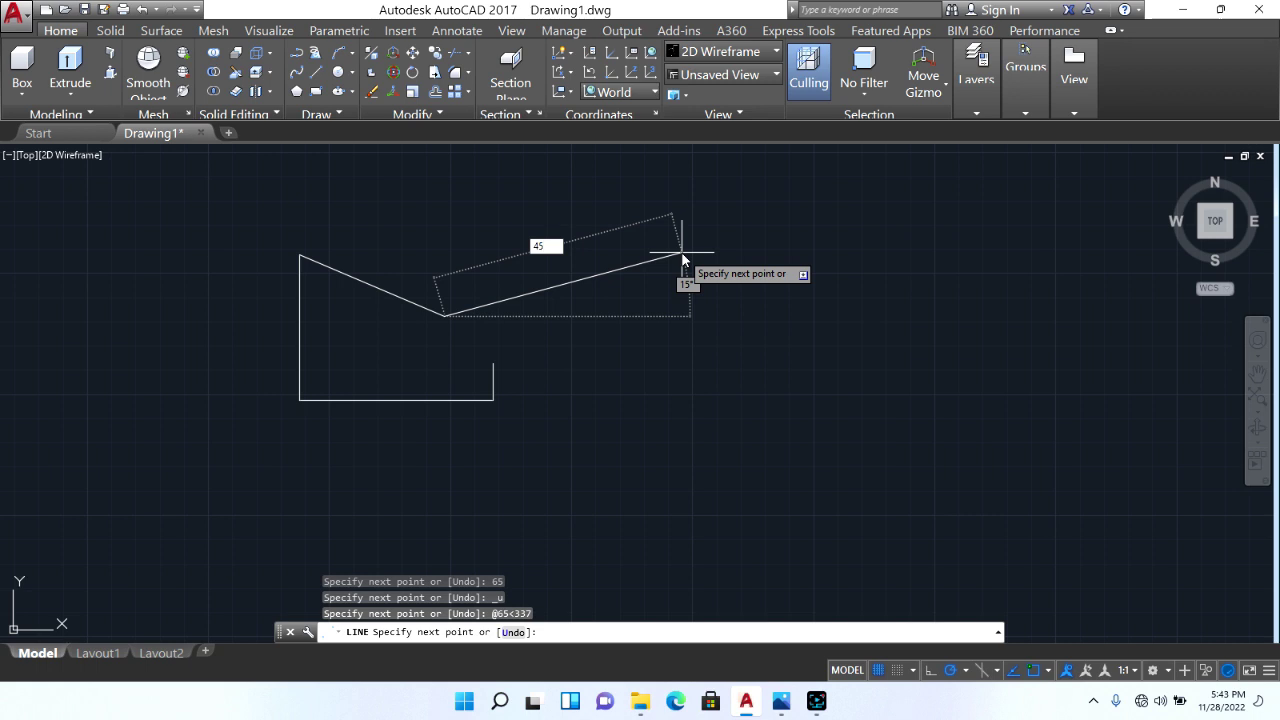
{"action": "key", "text": "Tab"}
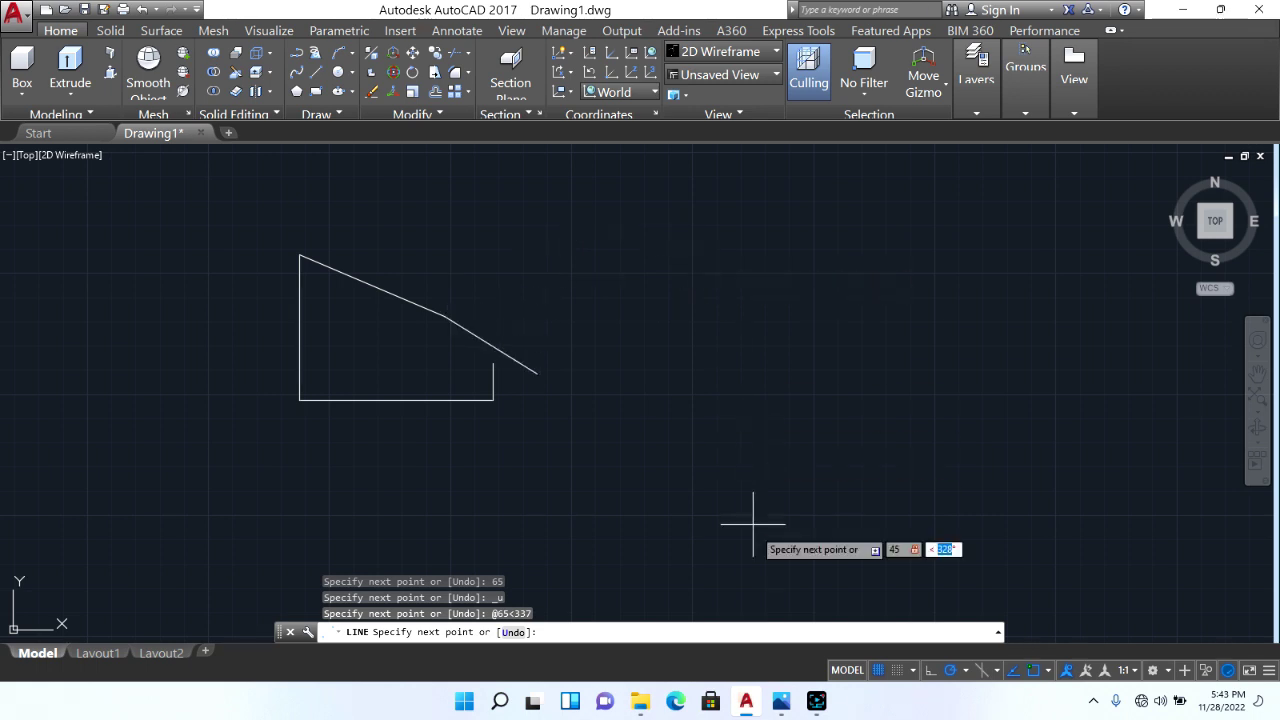
{"action": "left_click", "coordinate": [781, 700]}
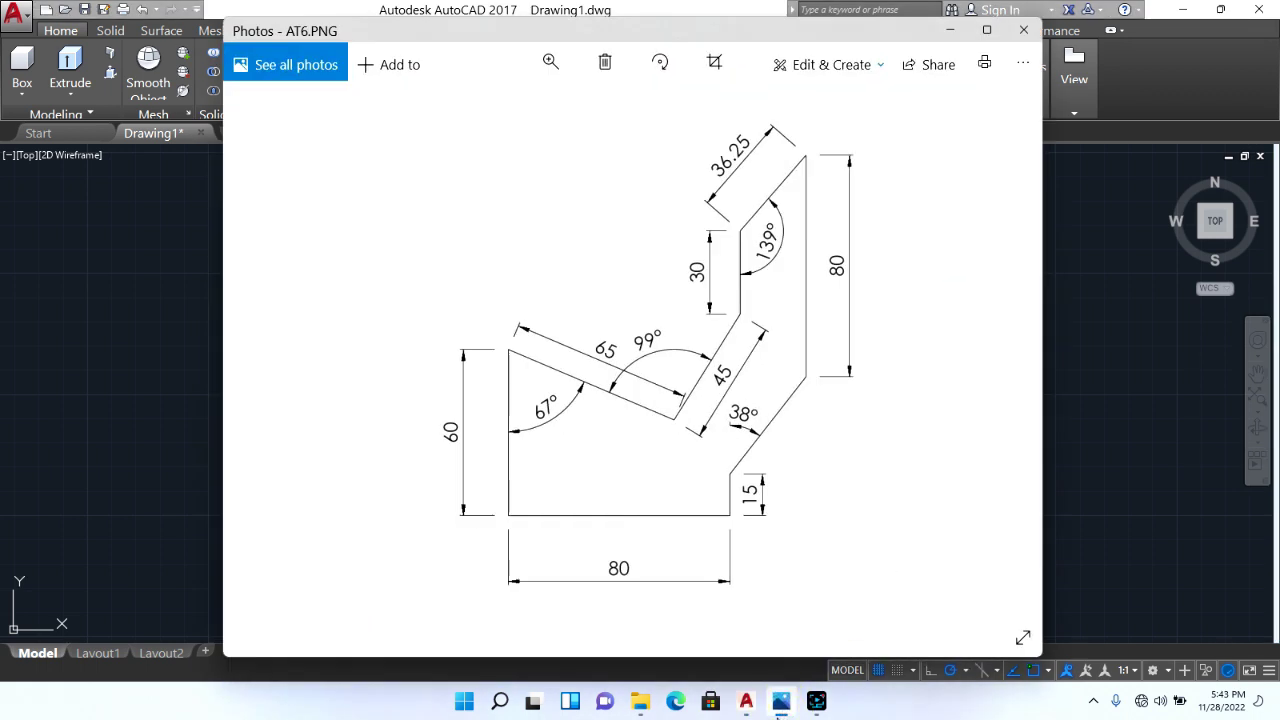
Step: Hide the AT6.PNG reference to return to the unfinished AutoCAD profile
{"action": "left_click", "coordinate": [781, 700]}
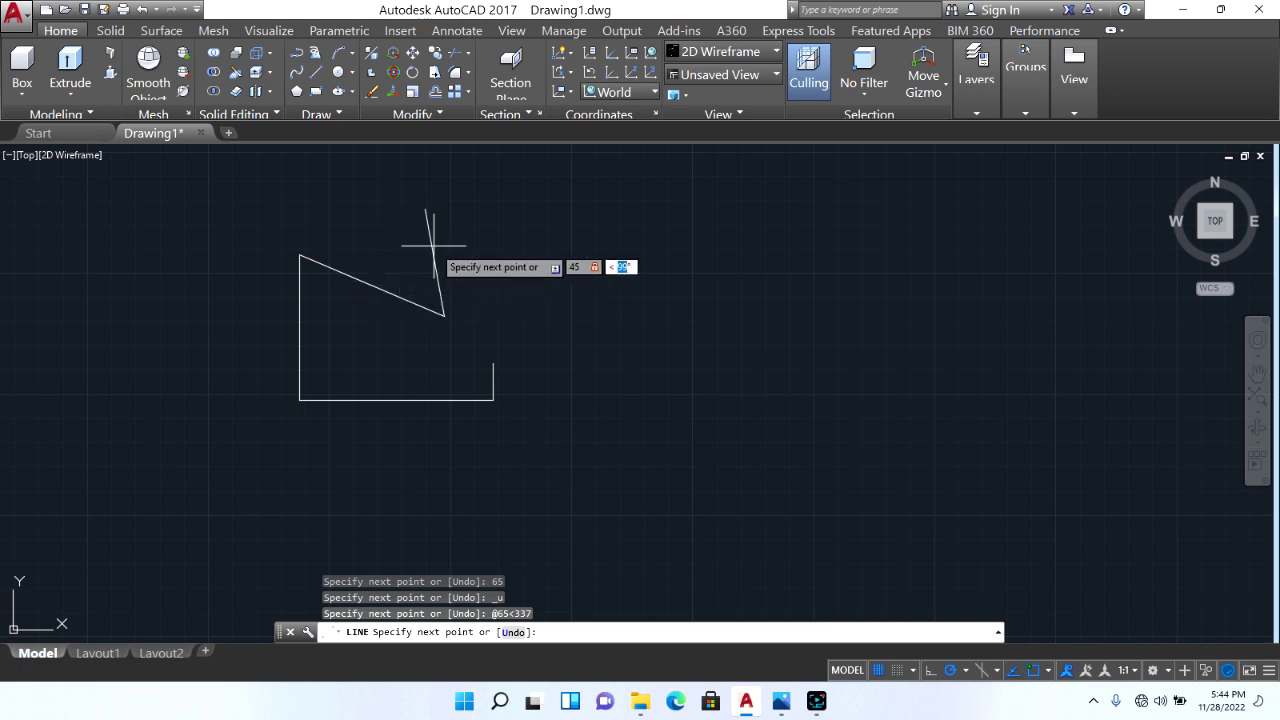
Step: Commit the 45-unit edge at 58° and compare it with the reference image
{"action": "type", "text": "58"}
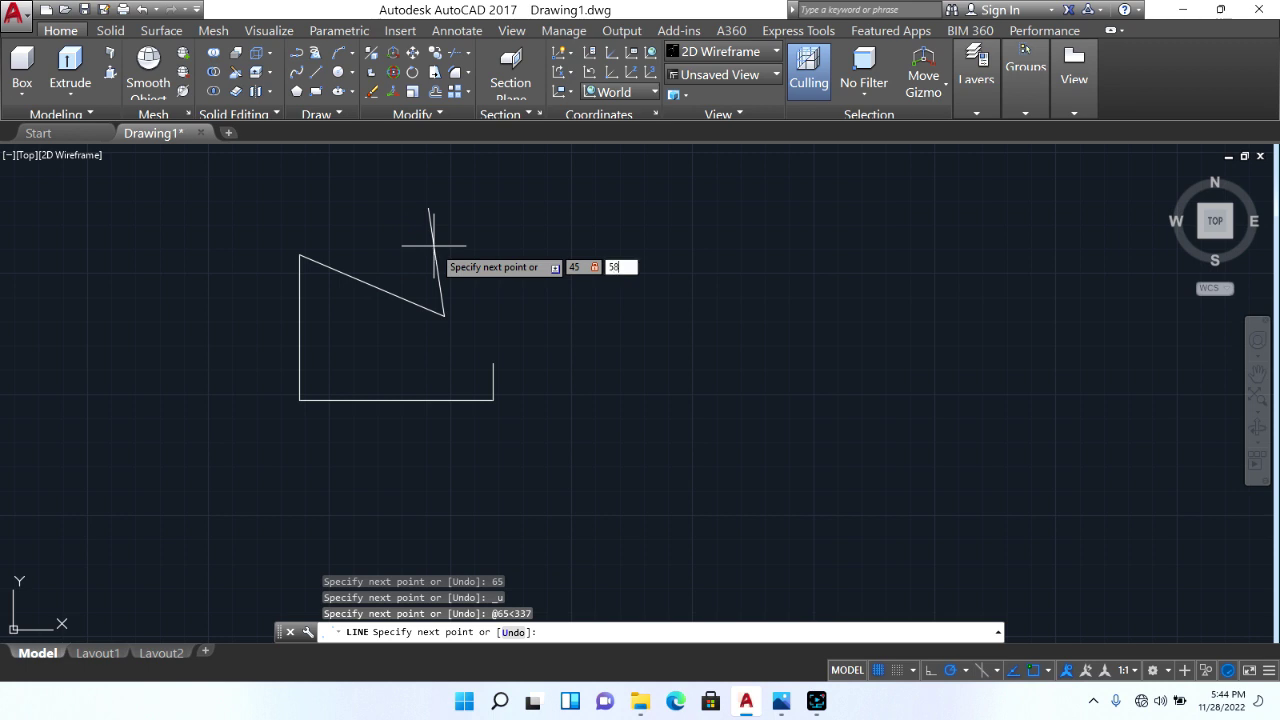
{"action": "key", "text": "Return"}
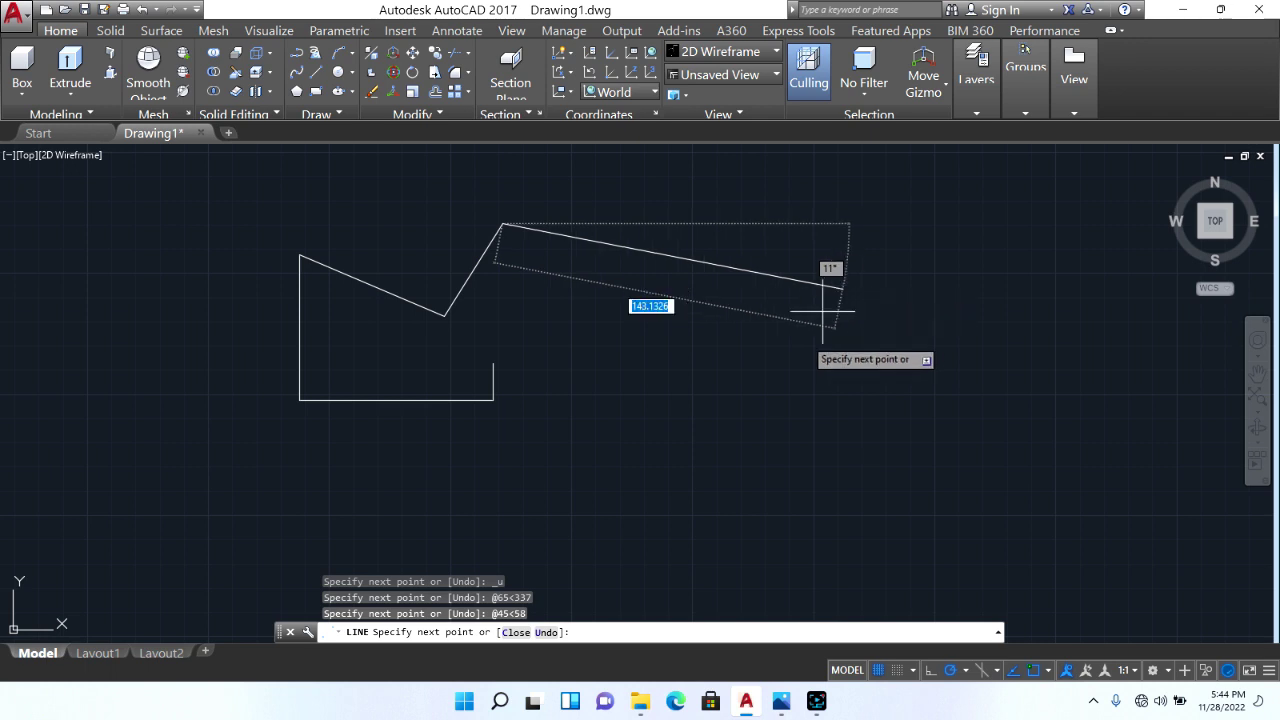
{"action": "left_click", "coordinate": [779, 704]}
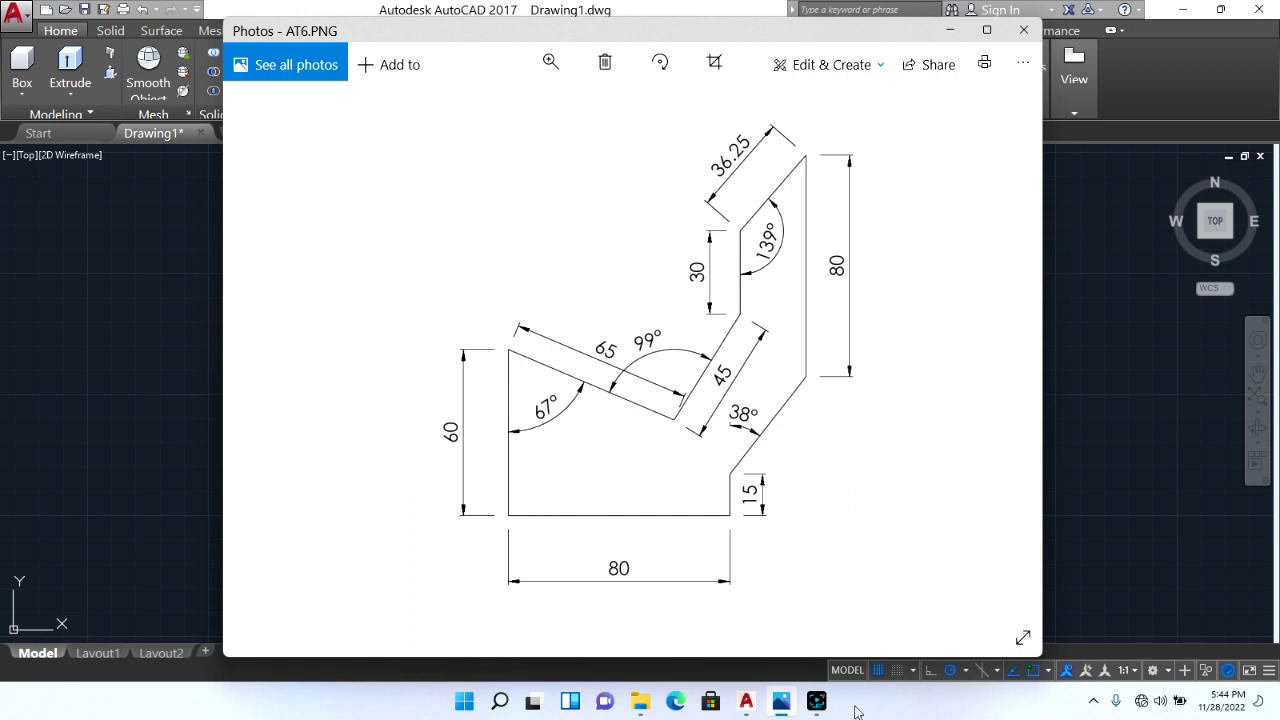
{"action": "left_click", "coordinate": [746, 701]}
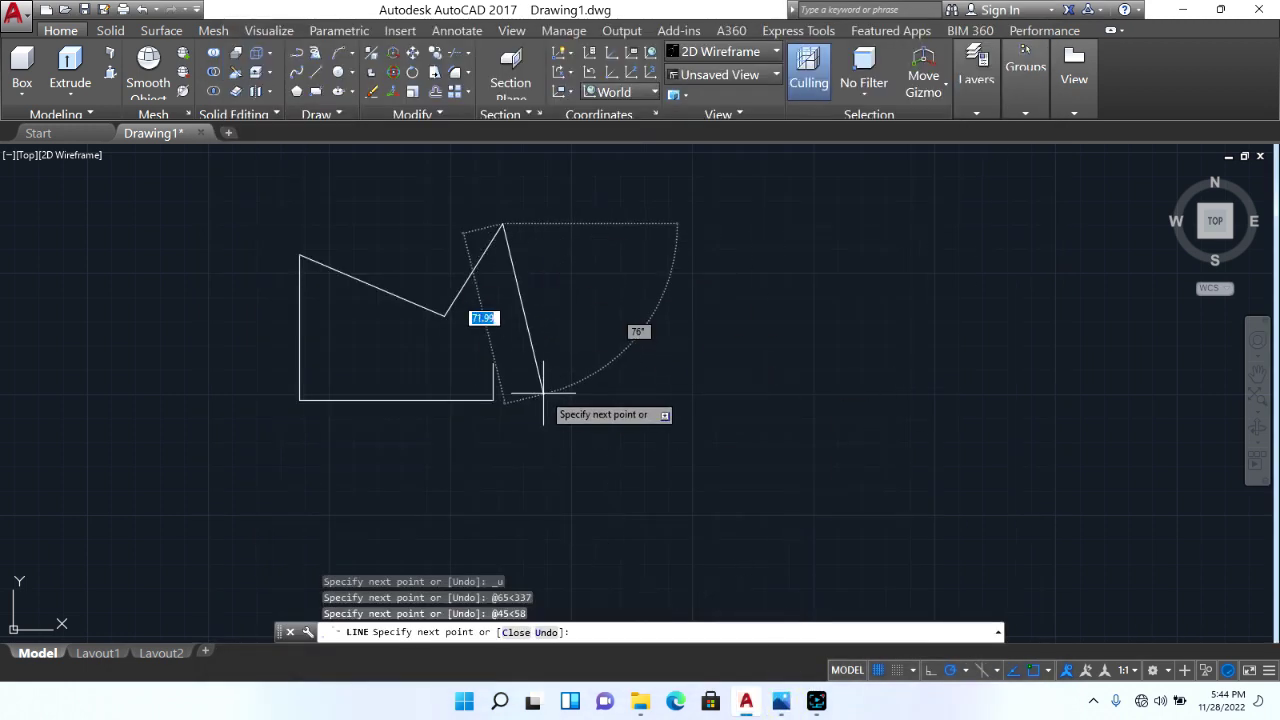
Step: Add the 30-unit vertical edge and check it against the reference
{"action": "scroll", "coordinate": [545, 395], "scroll_direction": "down", "scroll_amount": 2}
{"action": "scroll", "coordinate": [560, 500], "scroll_direction": "up", "scroll_amount": 3}
{"action": "mouse_move", "coordinate": [580, 466]}
{"action": "middle_mouse_down"}
{"action": "mouse_move", "coordinate": [591, 360]}
{"action": "mouse_move", "coordinate": [646, 420]}
{"action": "mouse_move", "coordinate": [700, 374]}
{"action": "middle_mouse_up"}
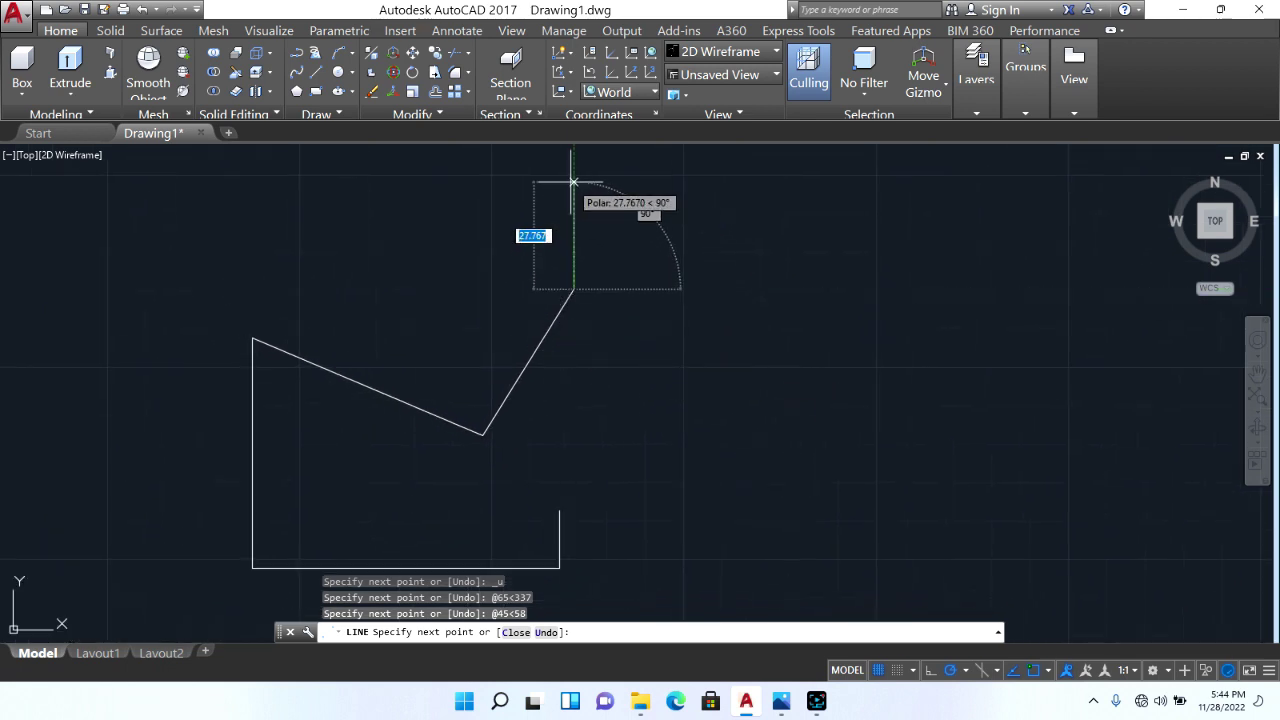
{"action": "type", "text": "30"}
{"action": "key", "text": "Return"}
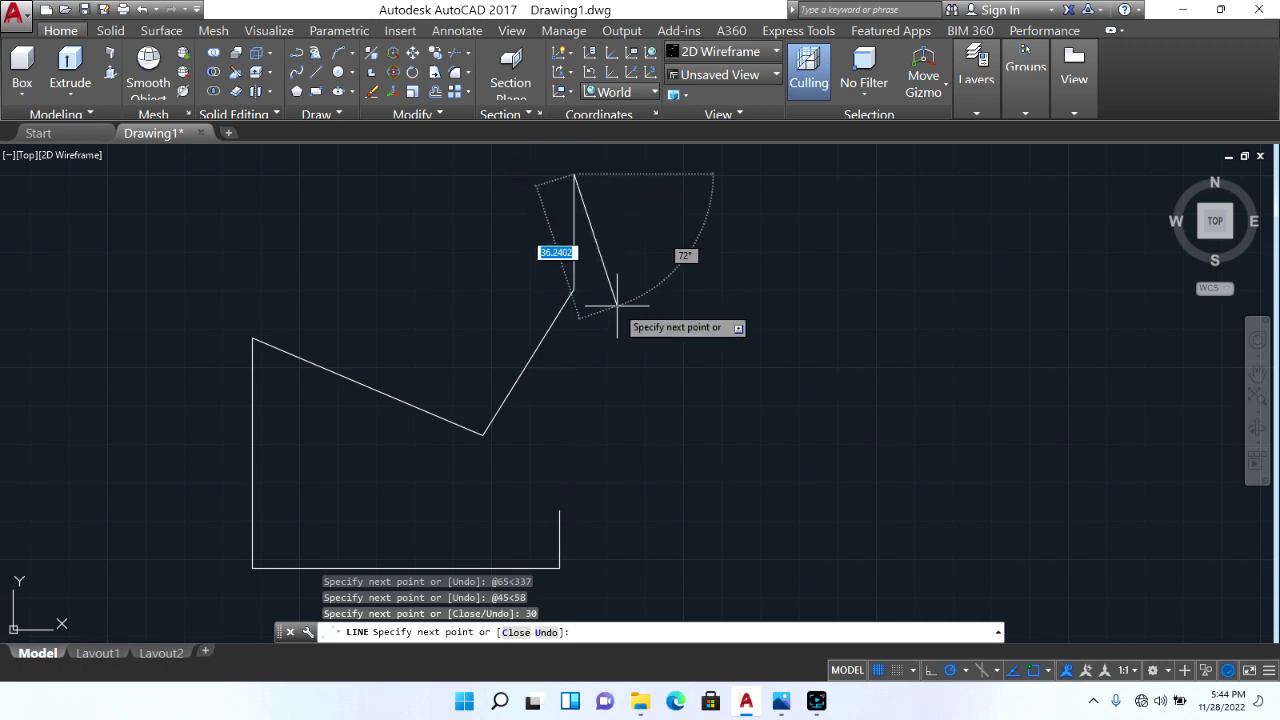
{"action": "scroll", "coordinate": [621, 330], "scroll_direction": "down", "scroll_amount": 2}
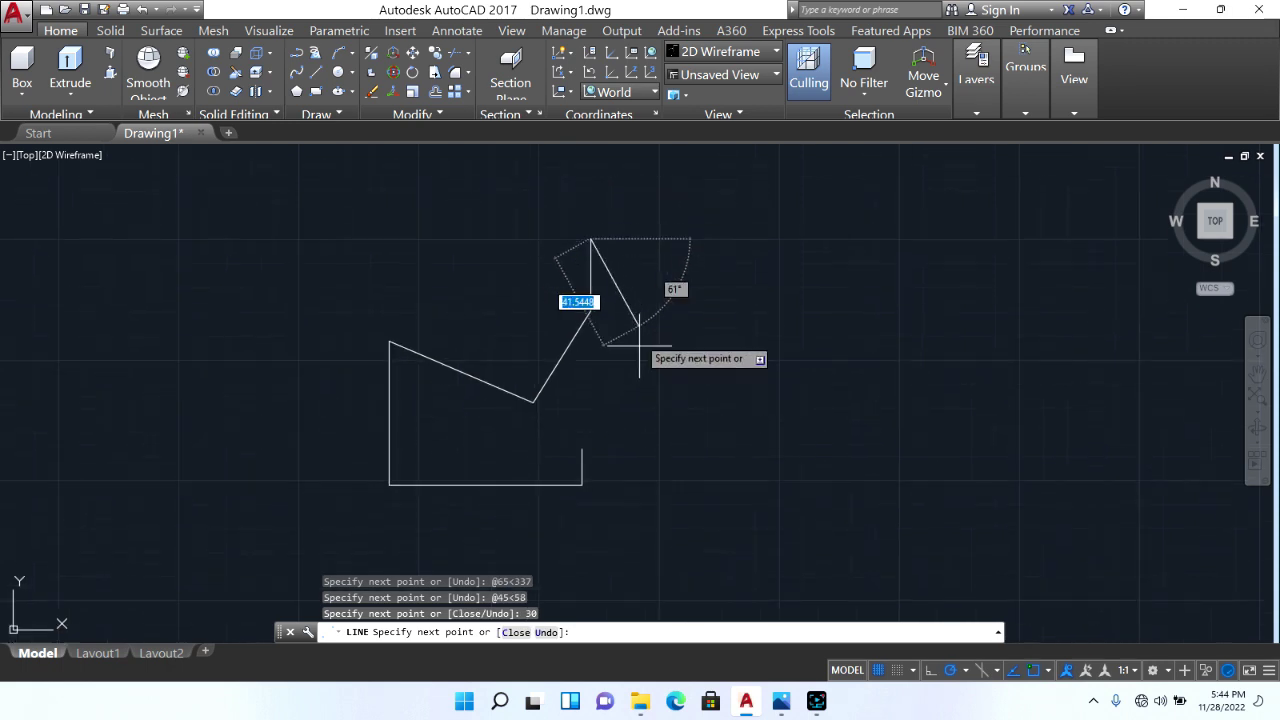
{"action": "left_click", "coordinate": [781, 708]}
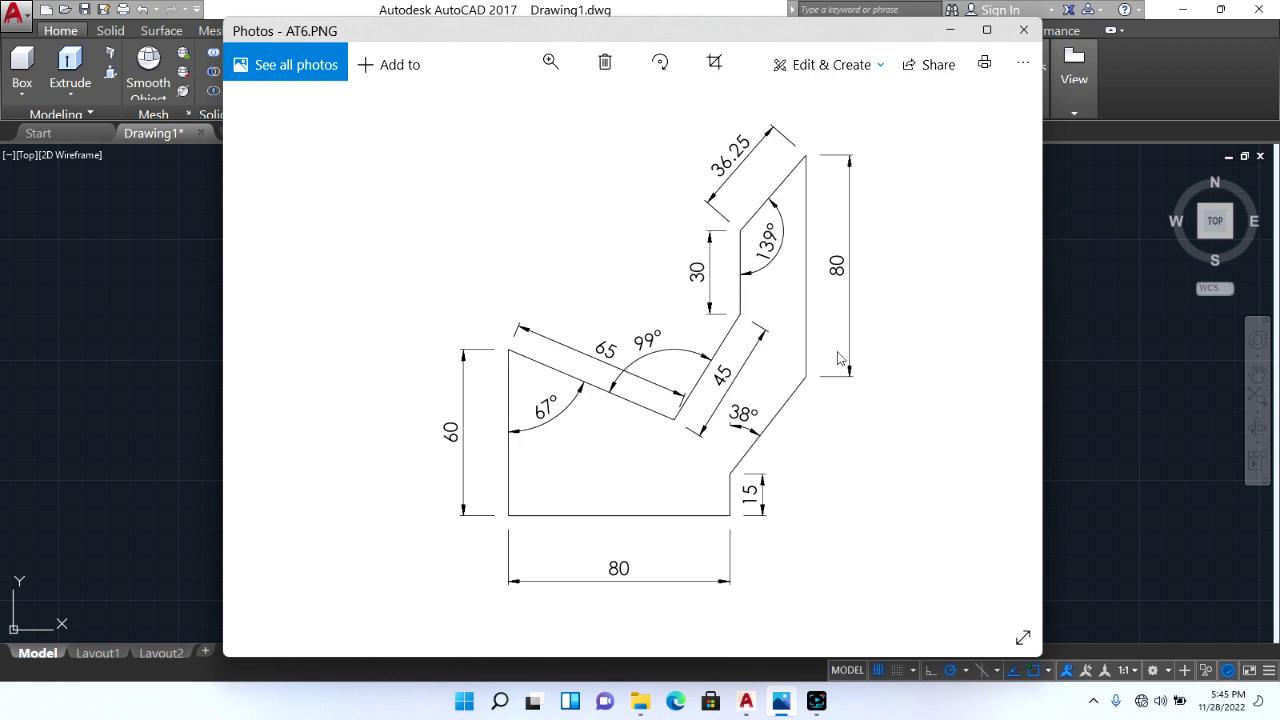
{"action": "left_click", "coordinate": [784, 708]}
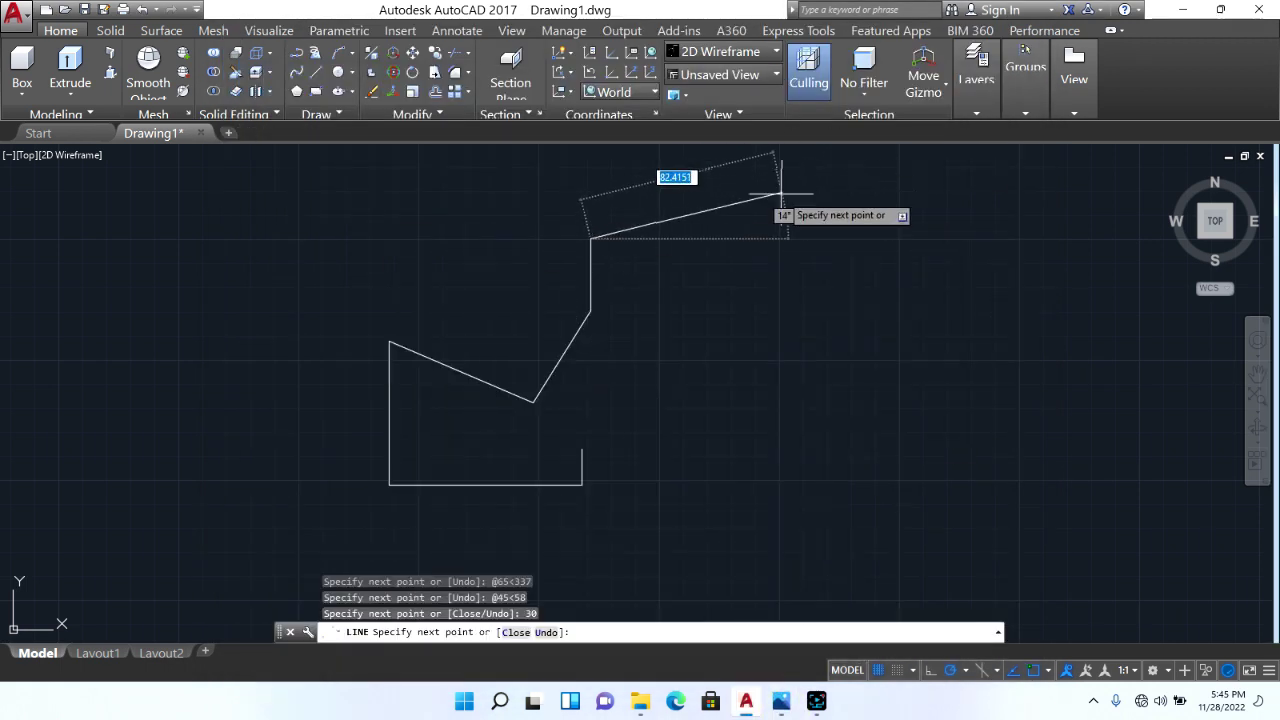
Step: Begin entering the 36.25-unit length for the next edge, adjusting the view
{"action": "type", "text": "36.25"}
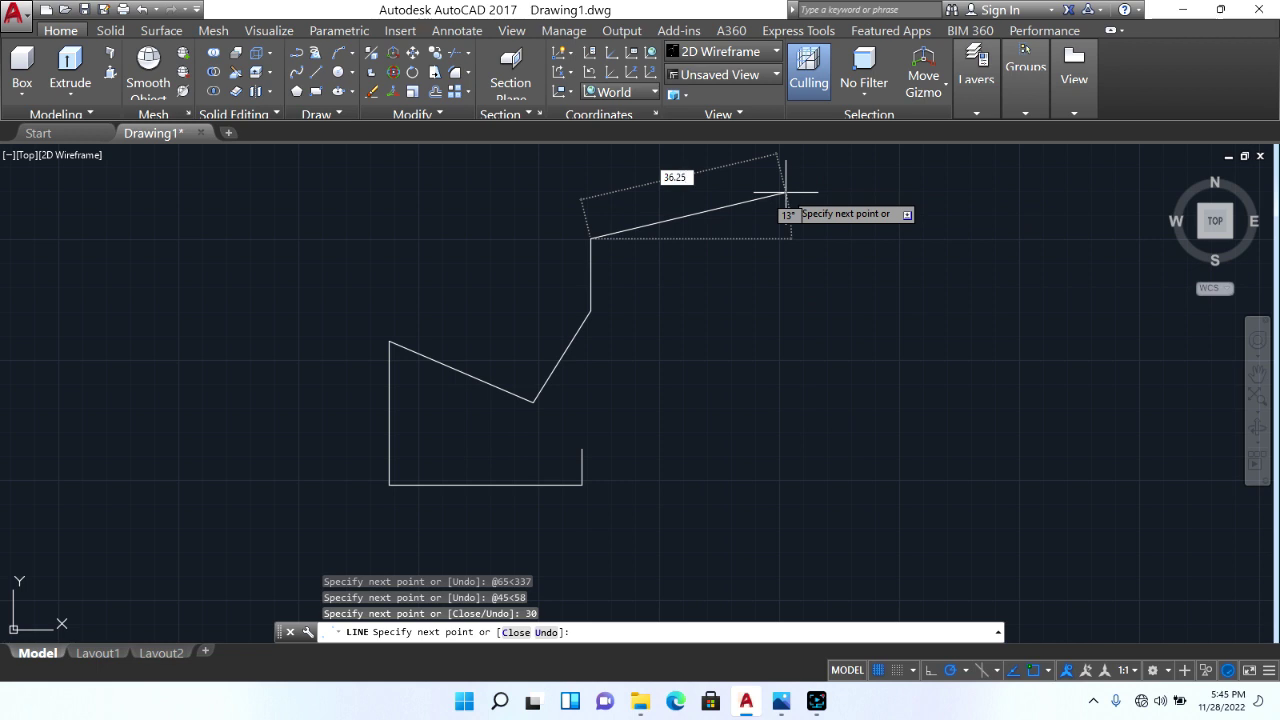
{"action": "key", "text": "Tab"}
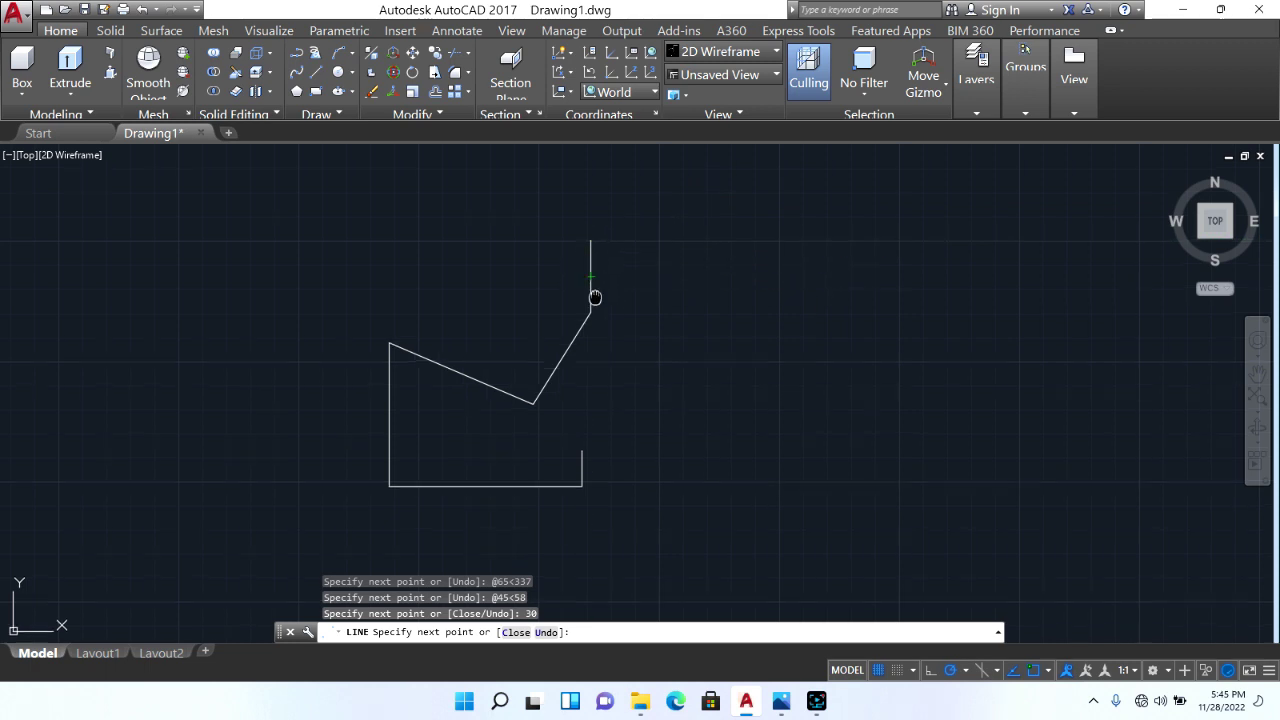
{"action": "middle_click_drag", "start_coordinate": [595, 297], "coordinate": [596, 345]}
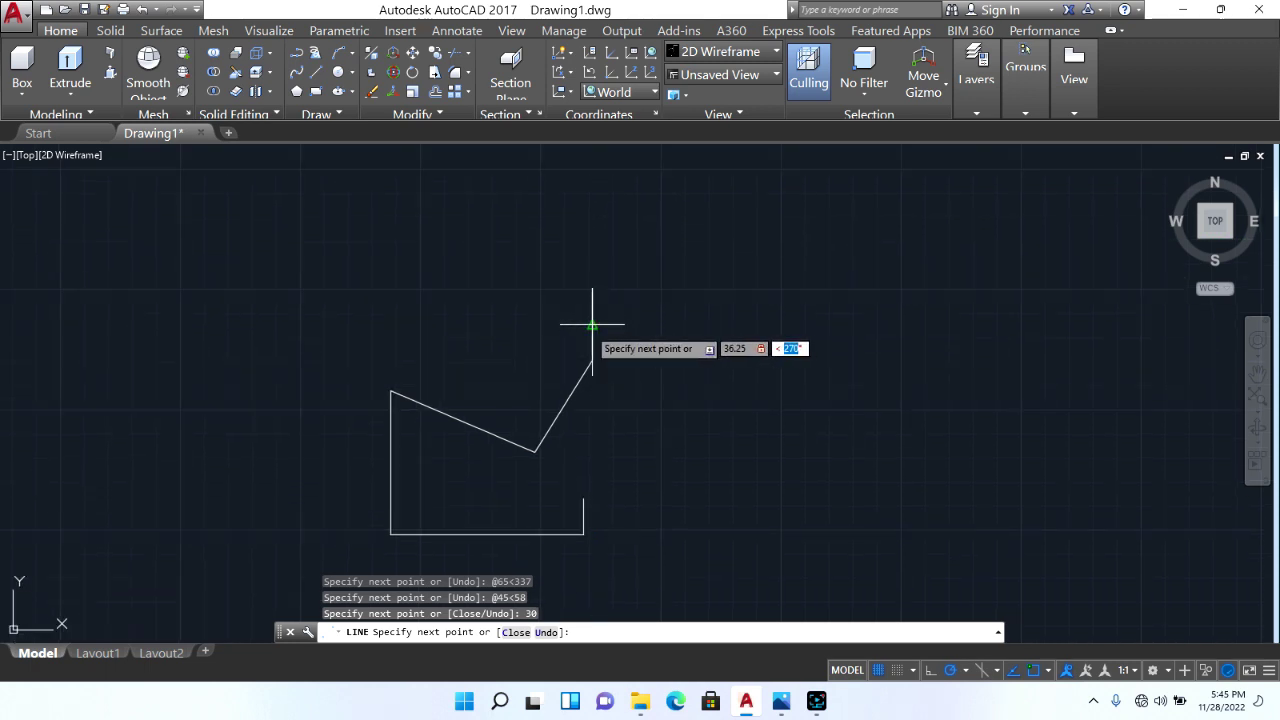
{"action": "left_click", "coordinate": [593, 296]}
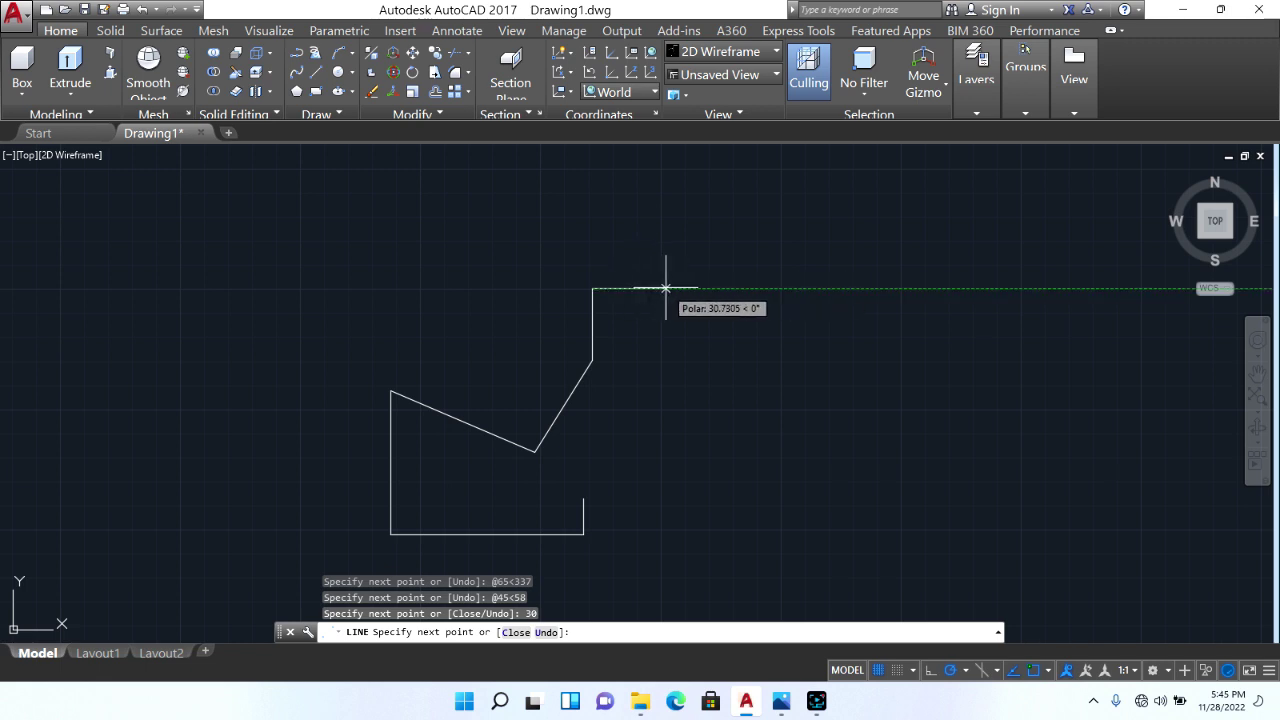
{"action": "type", "text": "36.25"}
{"action": "key", "text": "Tab"}
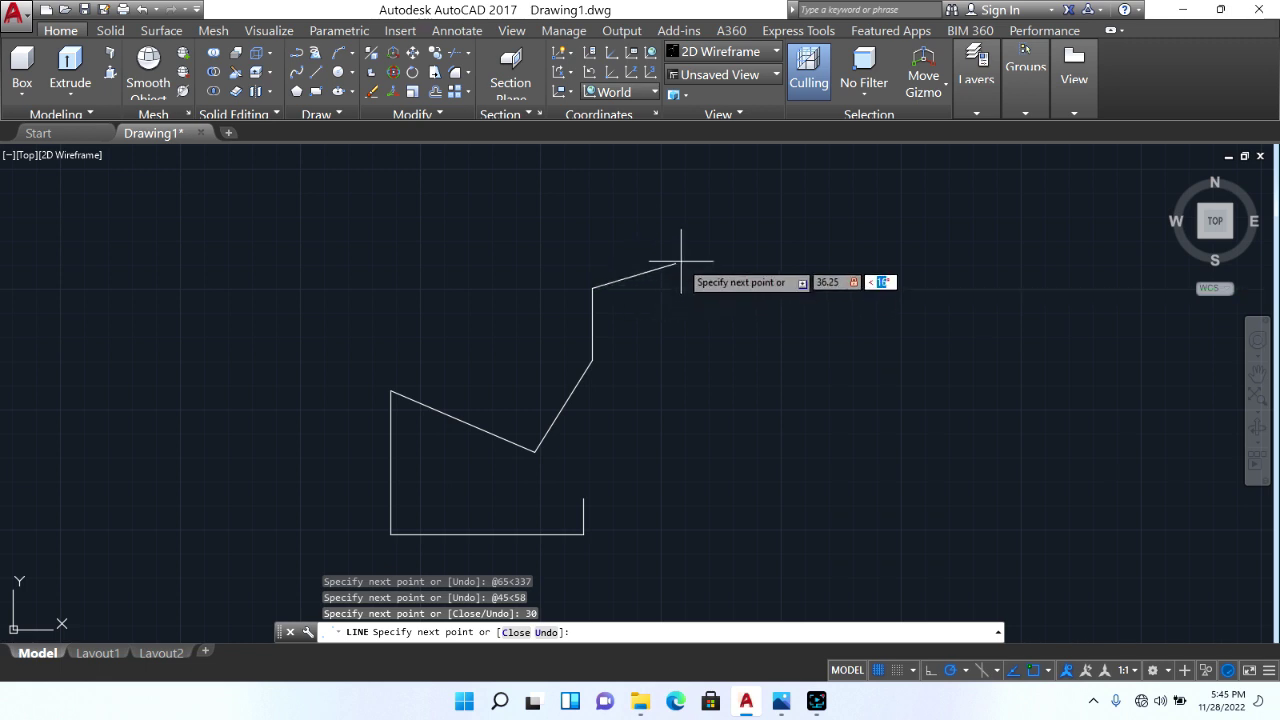
{"action": "key", "text": "BackSpace"}
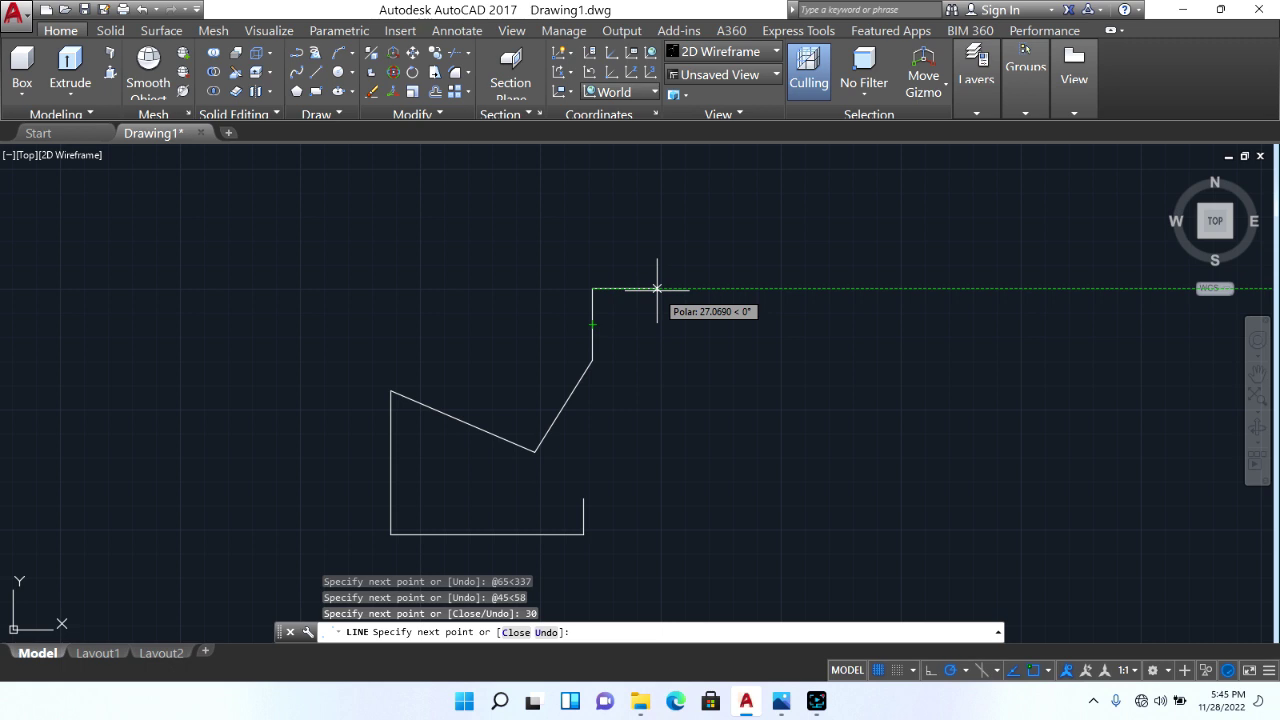
Step: Draw the 36.25-unit edge at 49° and bring up the AT6.PNG reference
{"action": "left_click", "coordinate": [783, 702]}
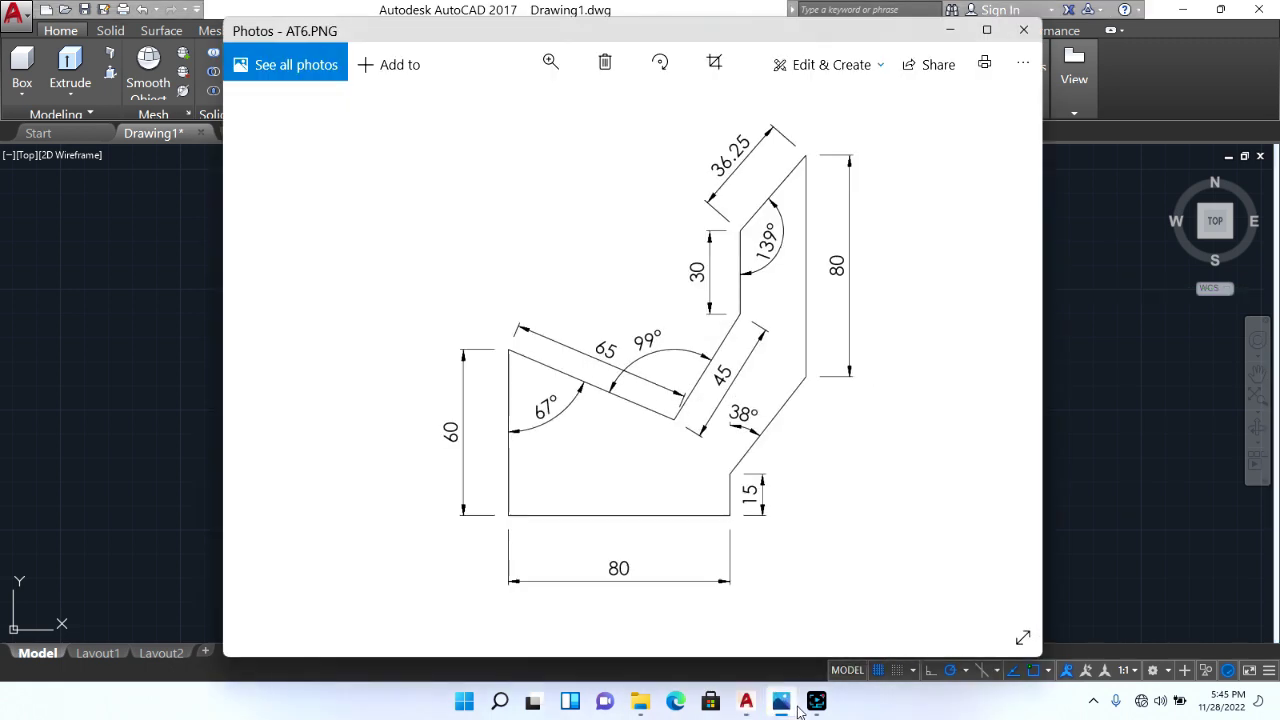
{"action": "left_click", "coordinate": [781, 702]}
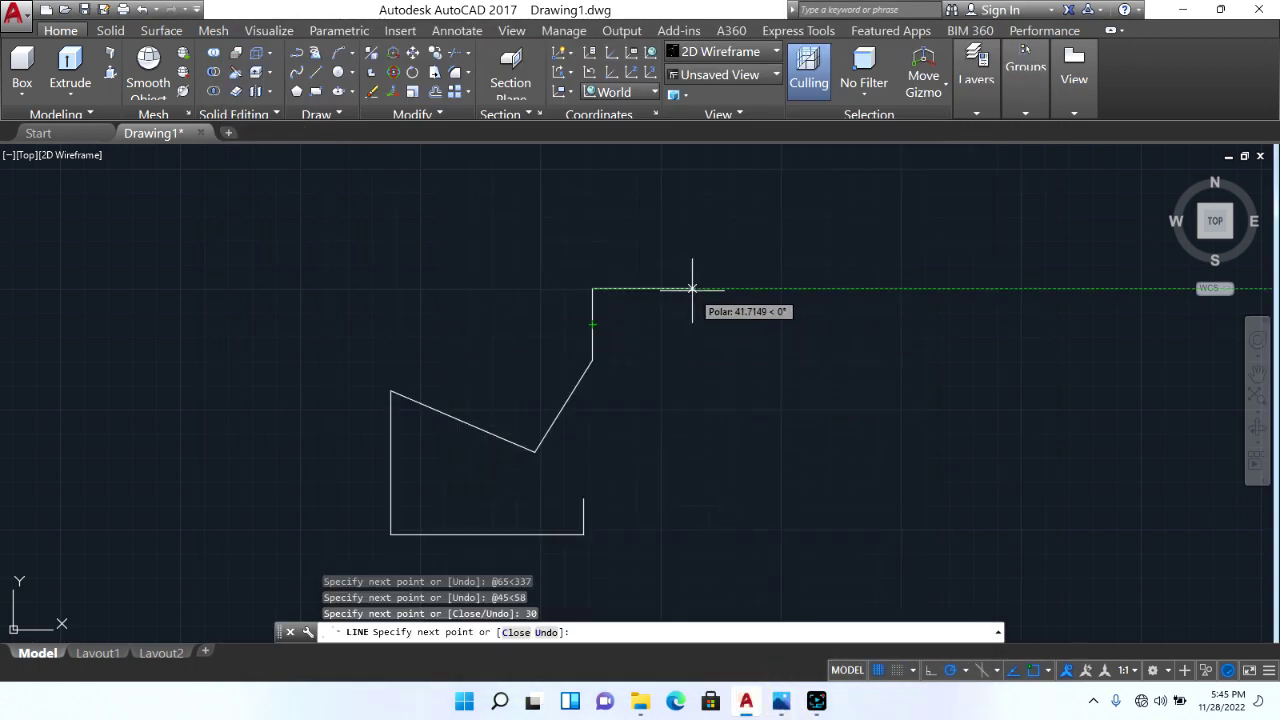
{"action": "type", "text": "36.25"}
{"action": "key", "text": "Tab"}
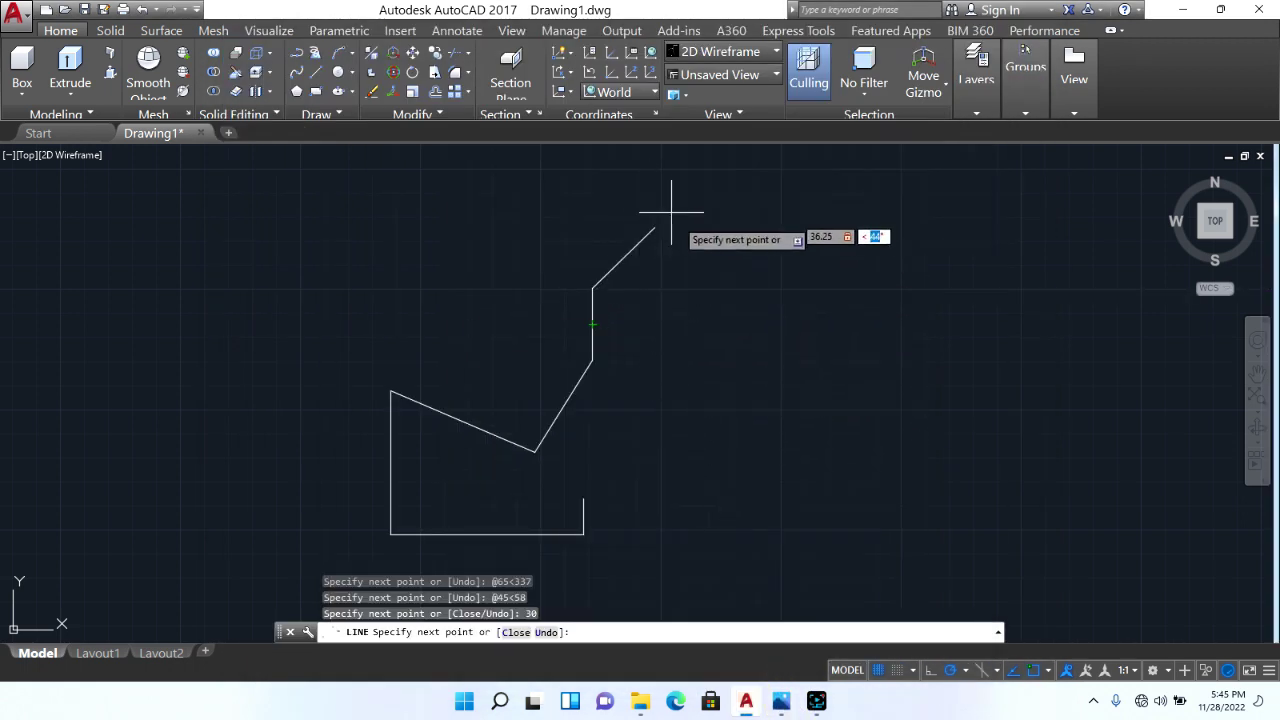
{"action": "type", "text": "49"}
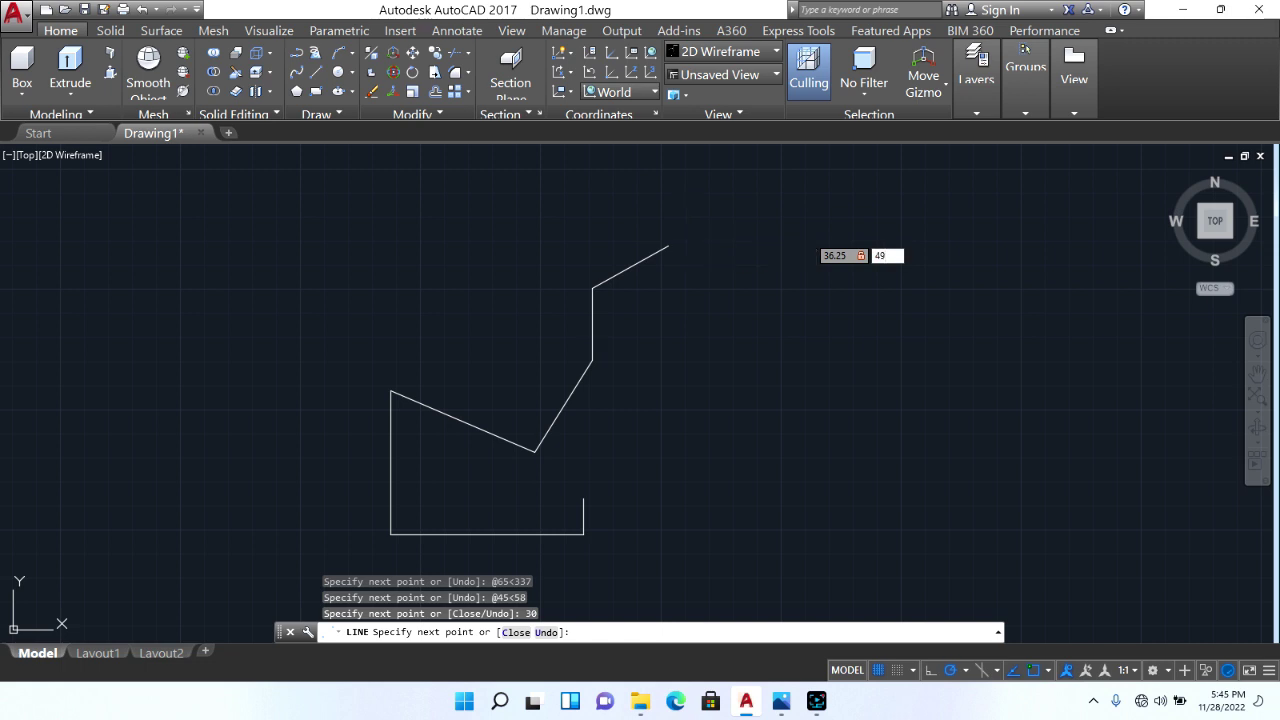
{"action": "key", "text": "Return"}
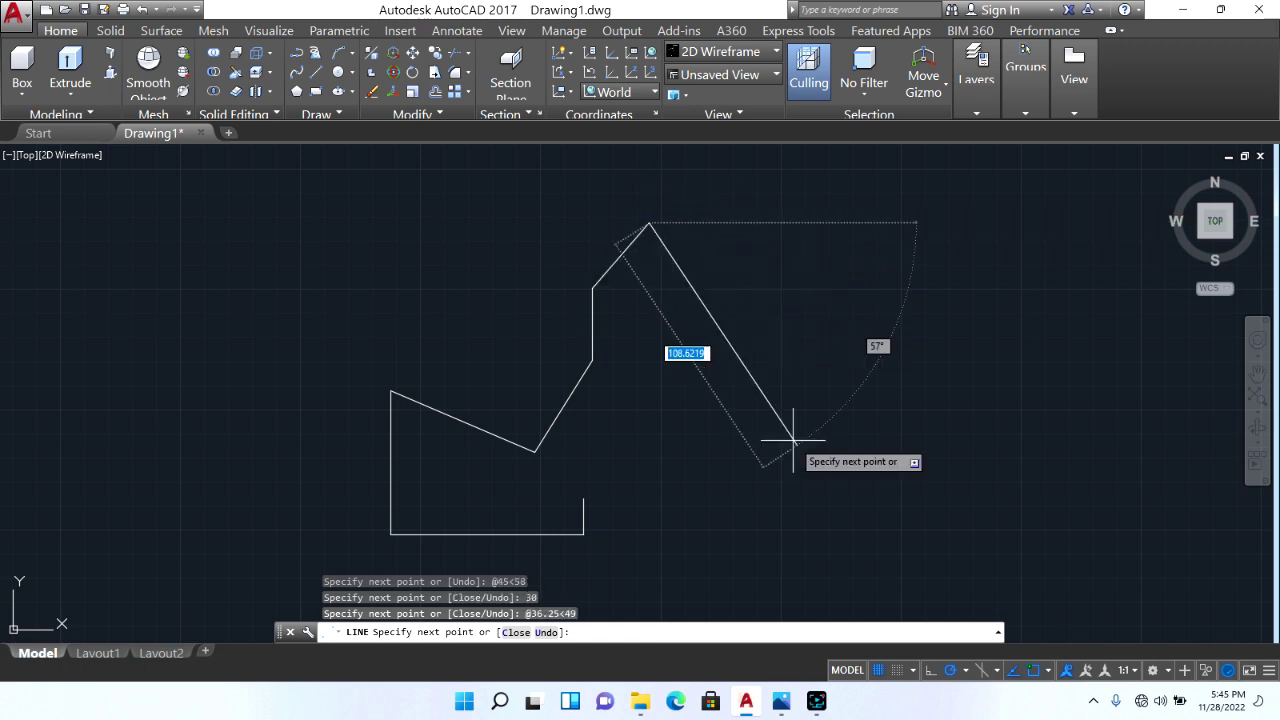
{"action": "left_click", "coordinate": [780, 702]}
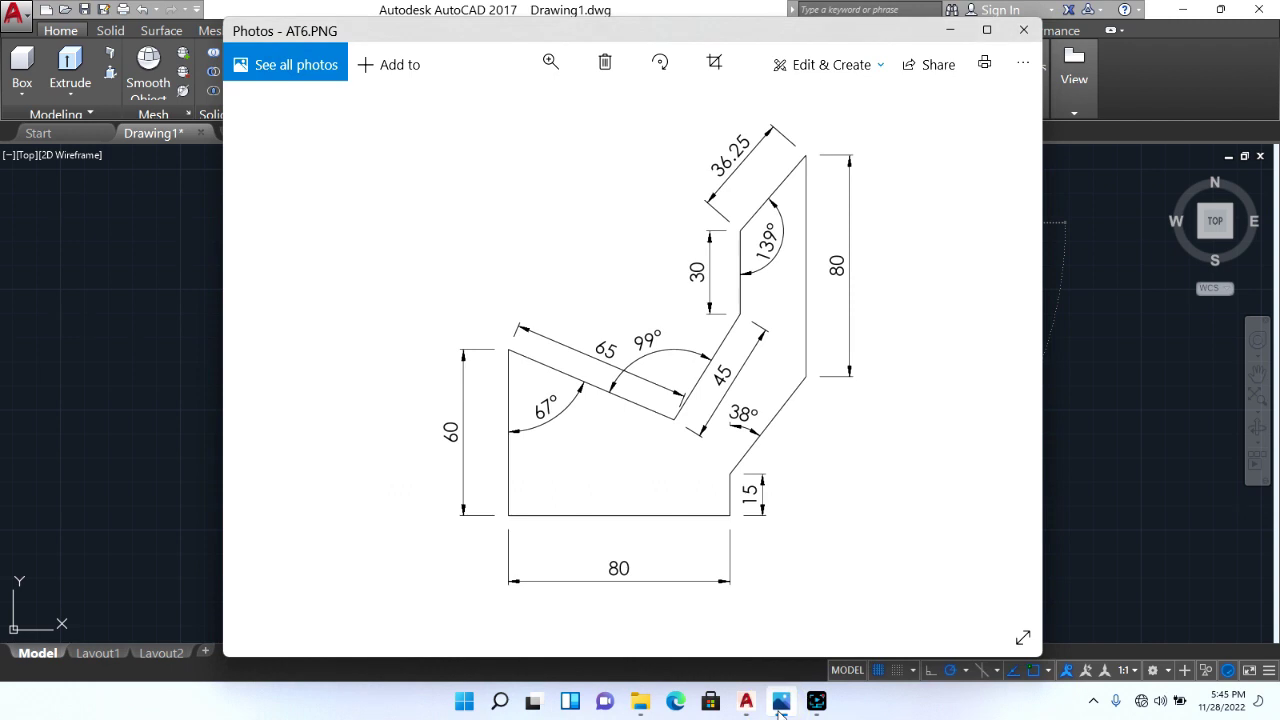
Step: Add the 80-unit vertical edge downward and end the line sequence
{"action": "left_click", "coordinate": [782, 706]}
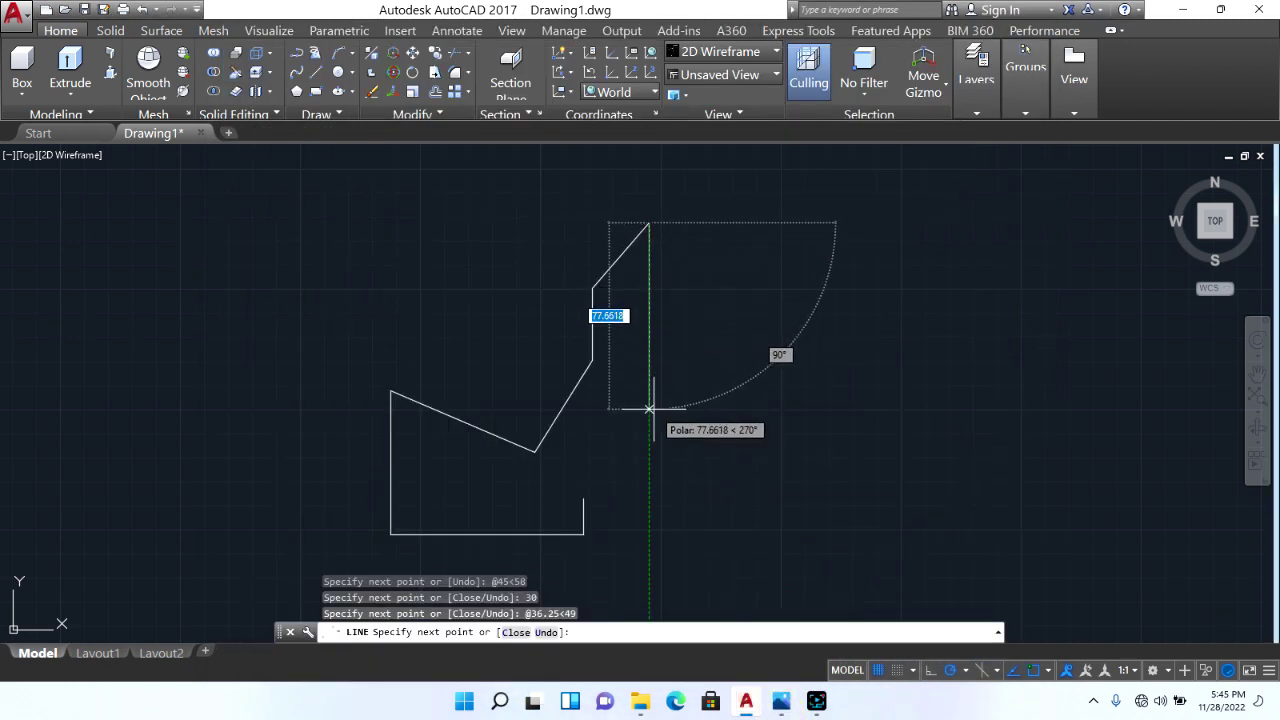
{"action": "type", "text": "80"}
{"action": "key", "text": "Return"}
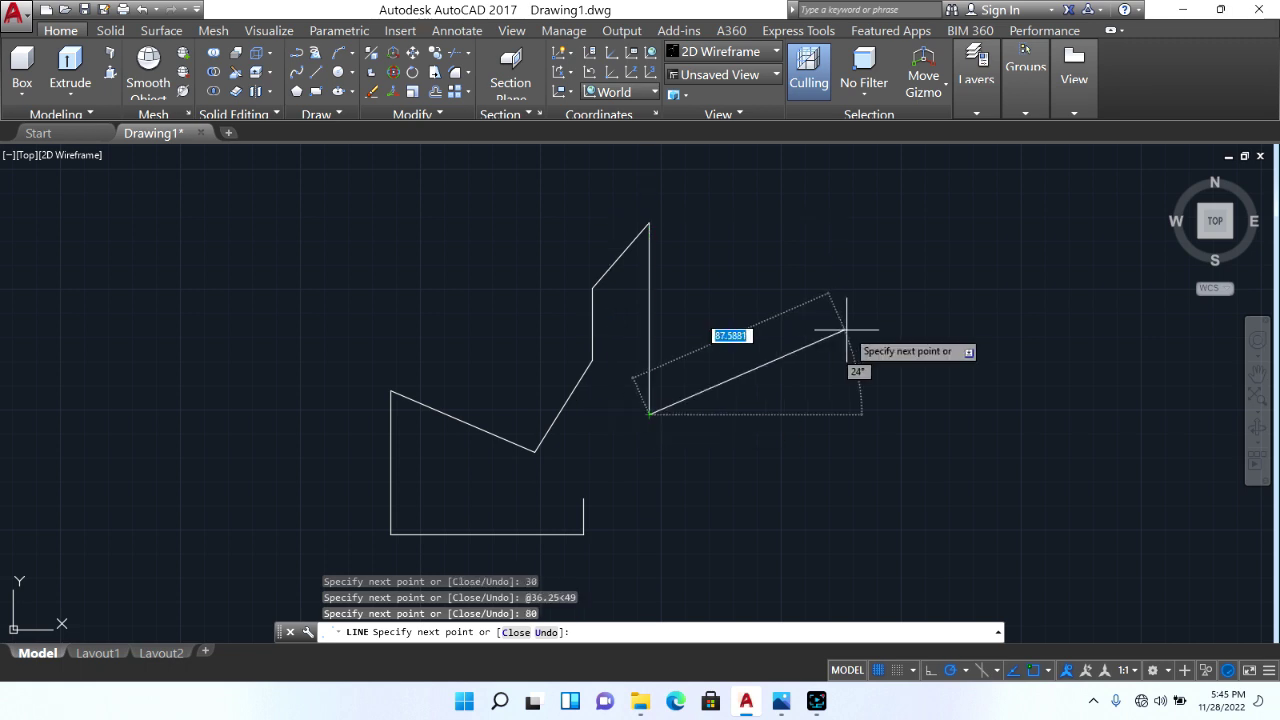
{"action": "key", "text": "Return"}
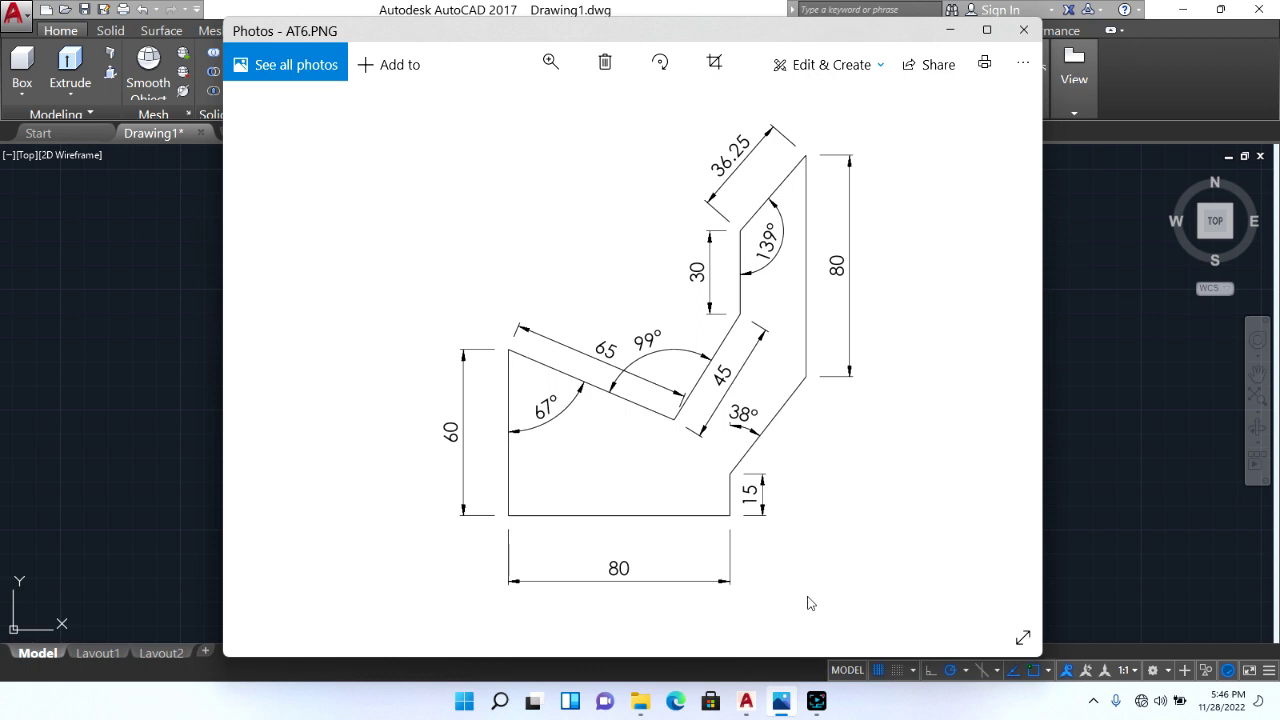
Step: Close the profile with a line from the vertical edge's bottom to the 15-unit upright
{"action": "left_click", "coordinate": [781, 705]}
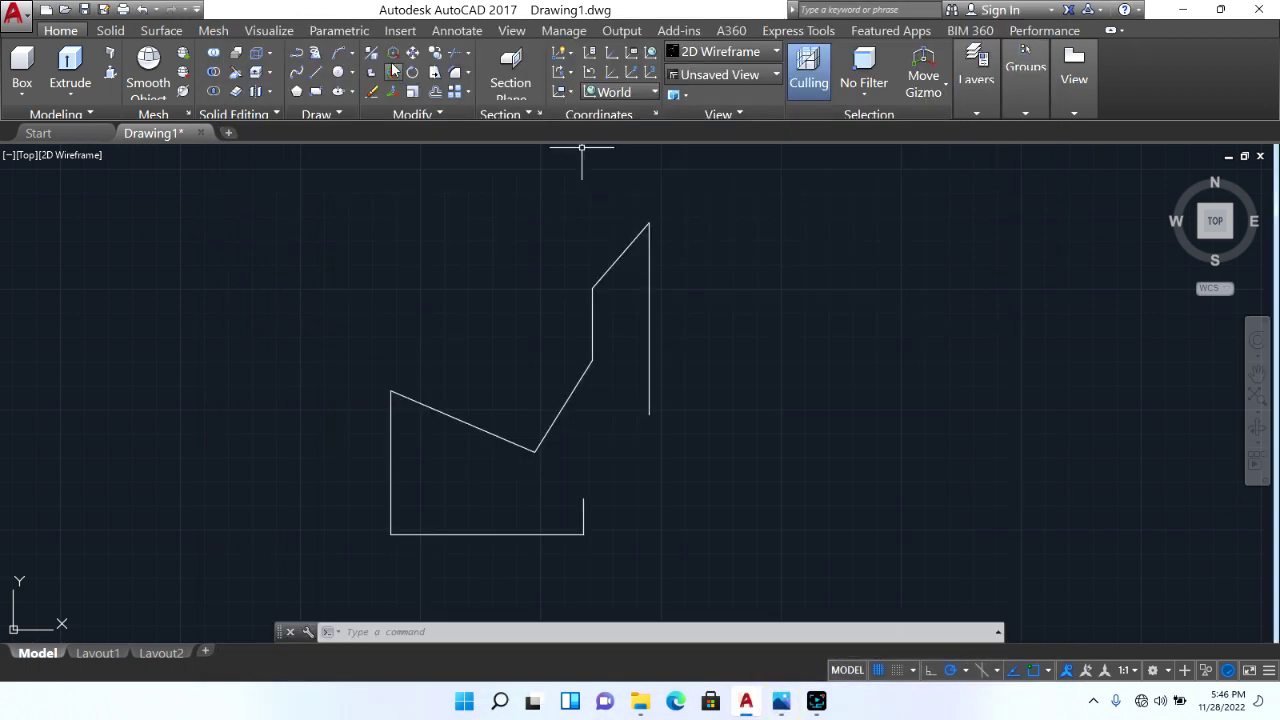
{"action": "left_click", "coordinate": [316, 72]}
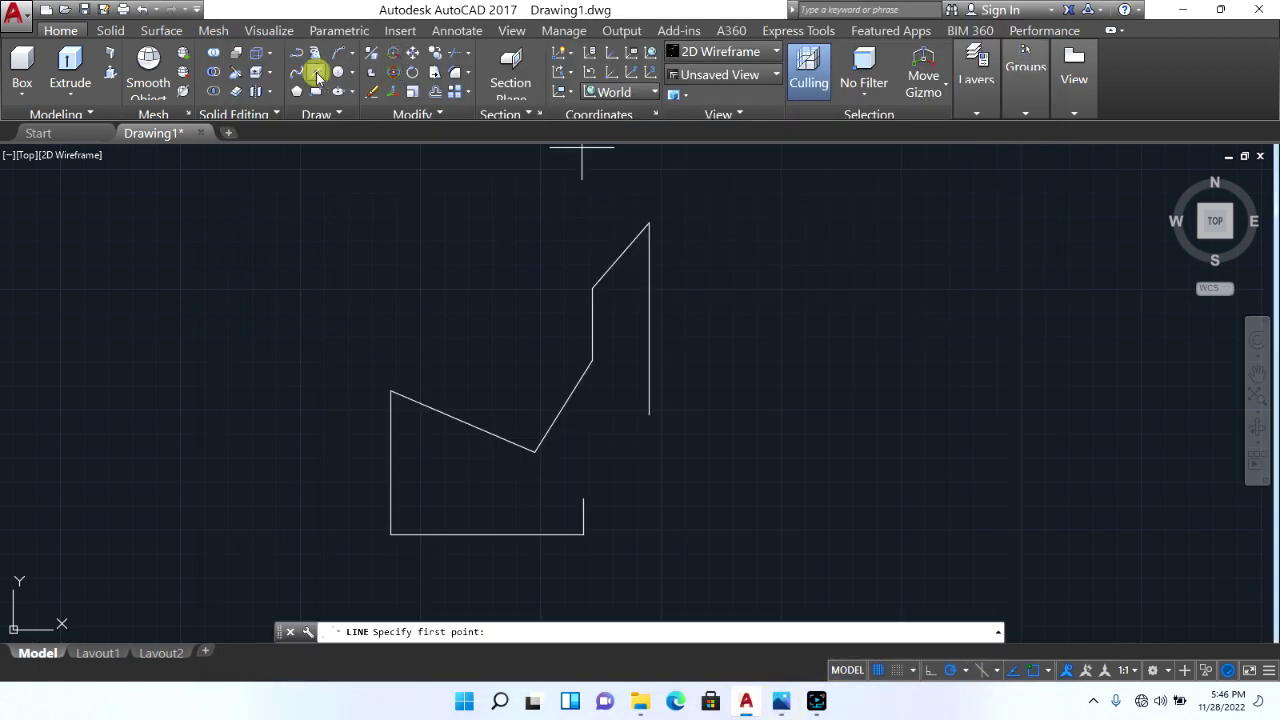
{"action": "left_click", "coordinate": [649, 414]}
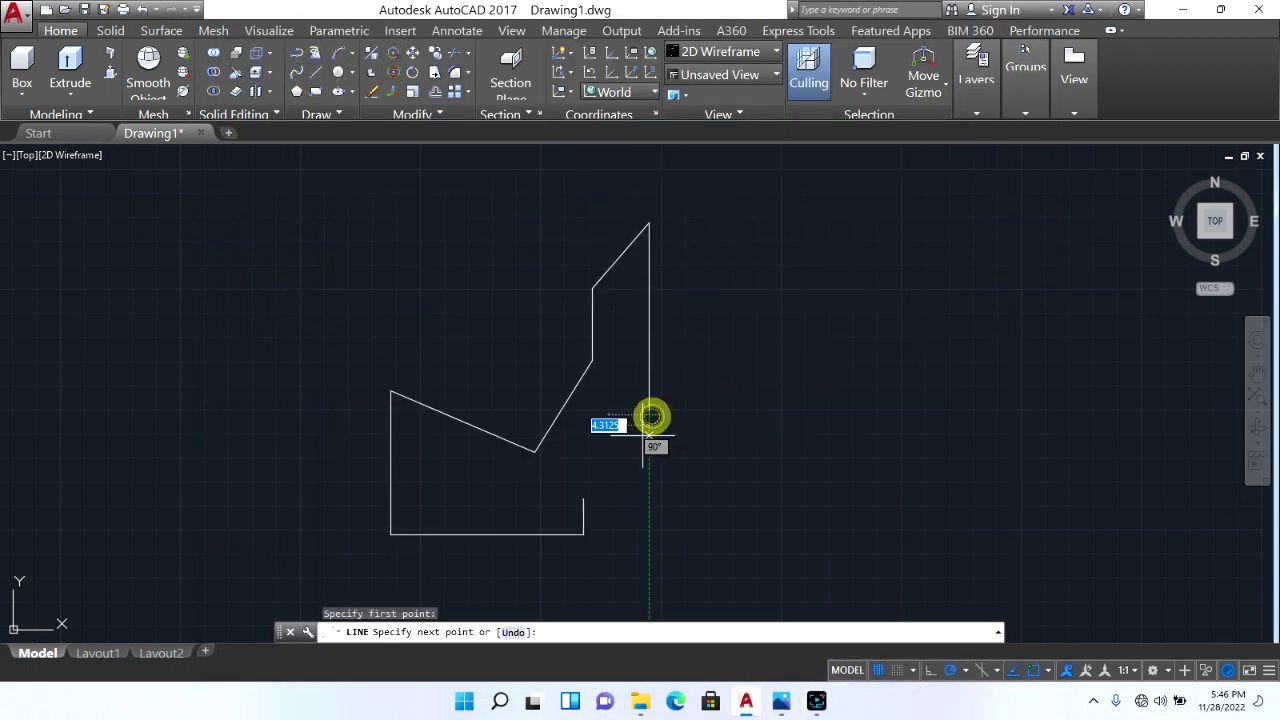
{"action": "left_click", "coordinate": [587, 497]}
{"action": "key", "text": "Return"}
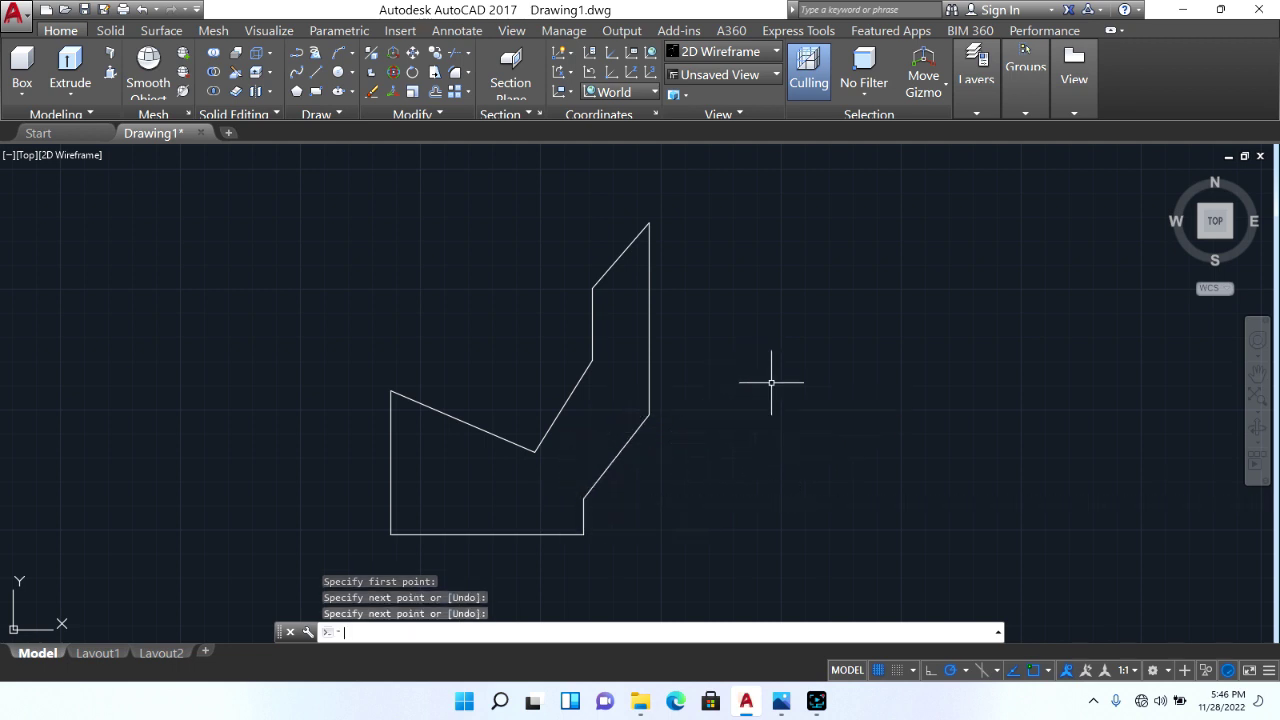
{"action": "scroll", "coordinate": [641, 394], "scroll_direction": "up", "scroll_amount": 2}
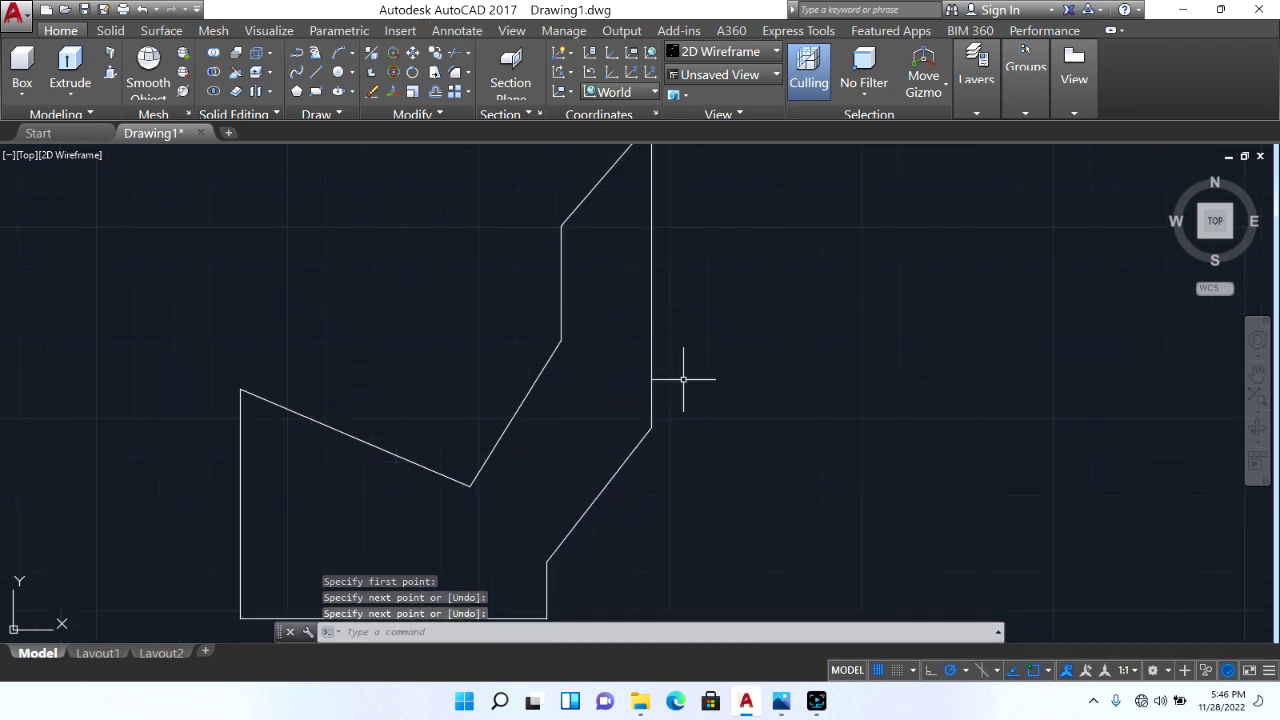
{"action": "mouse_move", "coordinate": [700, 347]}
{"action": "middle_mouse_down"}
{"action": "mouse_move", "coordinate": [697, 392]}
{"action": "mouse_move", "coordinate": [671, 387]}
{"action": "middle_mouse_up"}
{"action": "scroll", "coordinate": [700, 393], "scroll_direction": "down", "scroll_amount": 2}
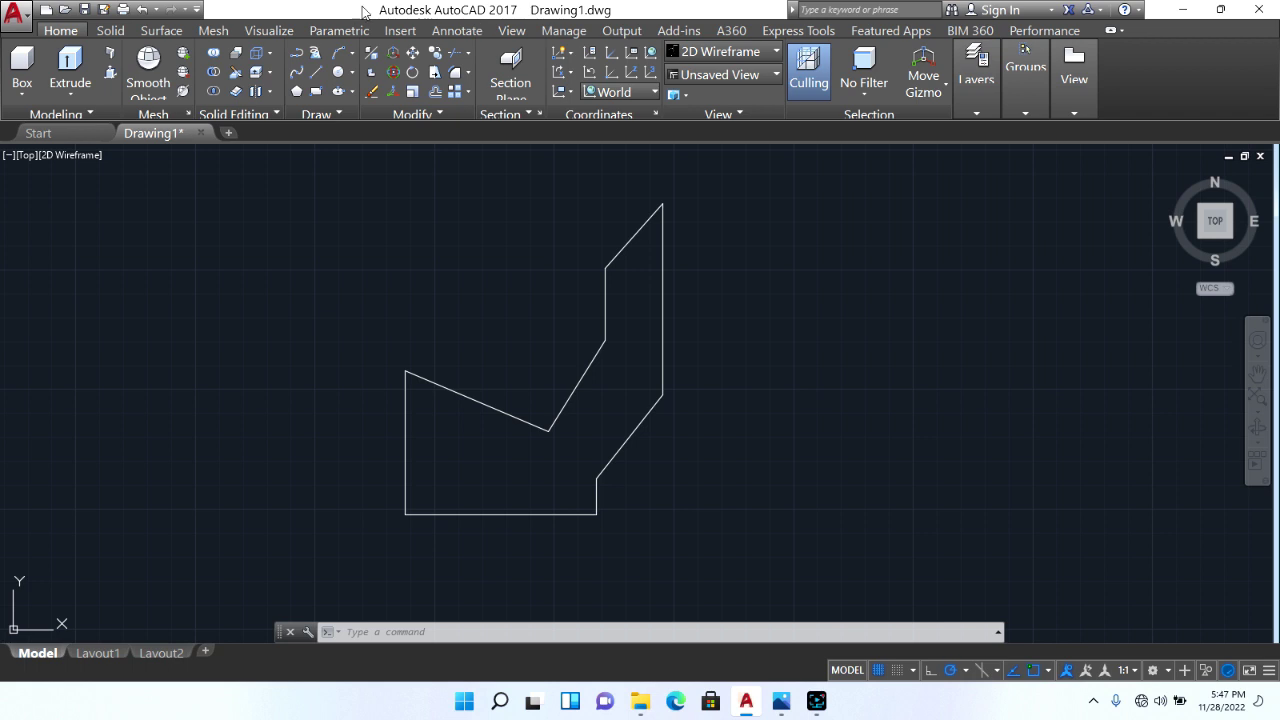
Step: Modify the ISO-25 dimension style: green text colour and yellow dimension lines
{"action": "left_click", "coordinate": [457, 30]}
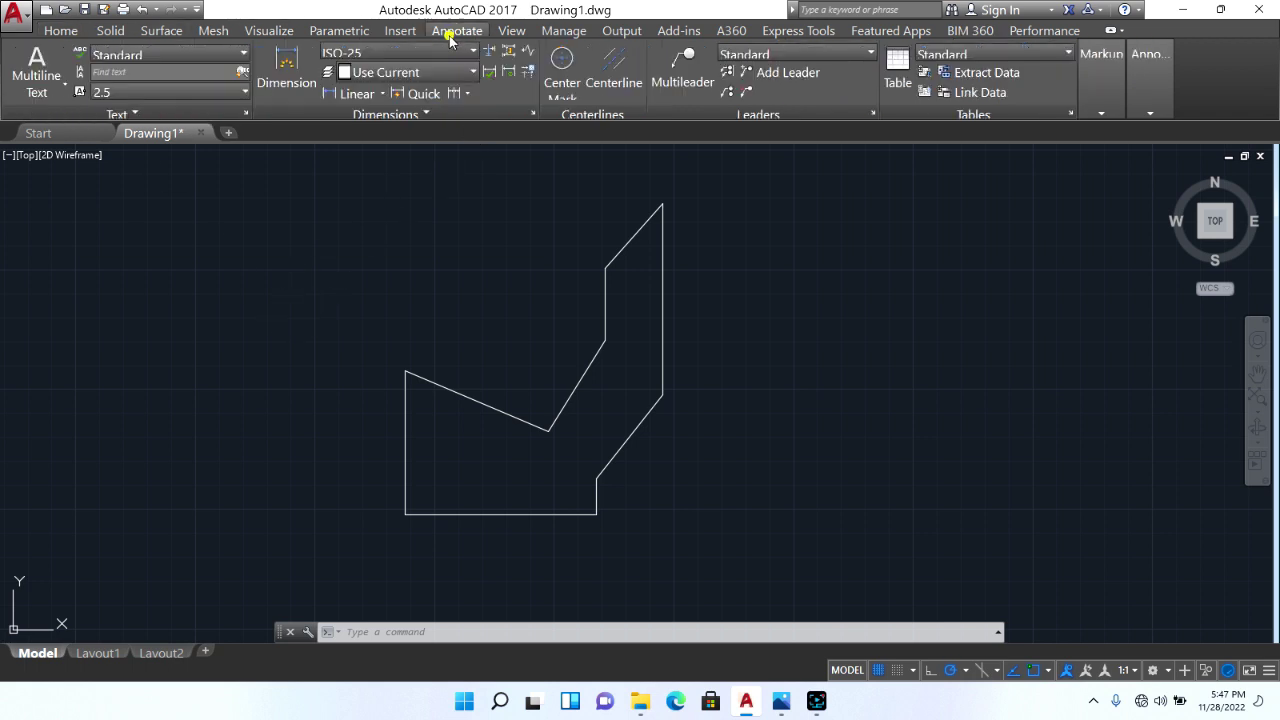
{"action": "left_click", "coordinate": [533, 112]}
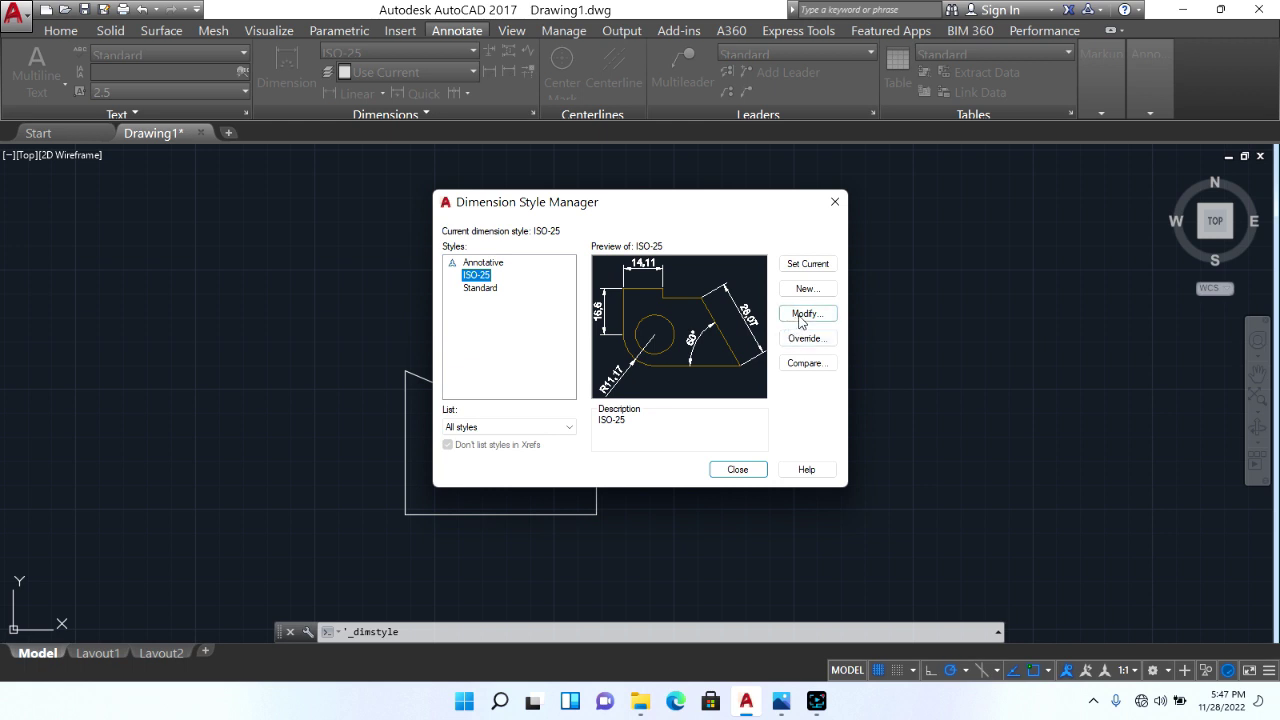
{"action": "left_click", "coordinate": [806, 313]}
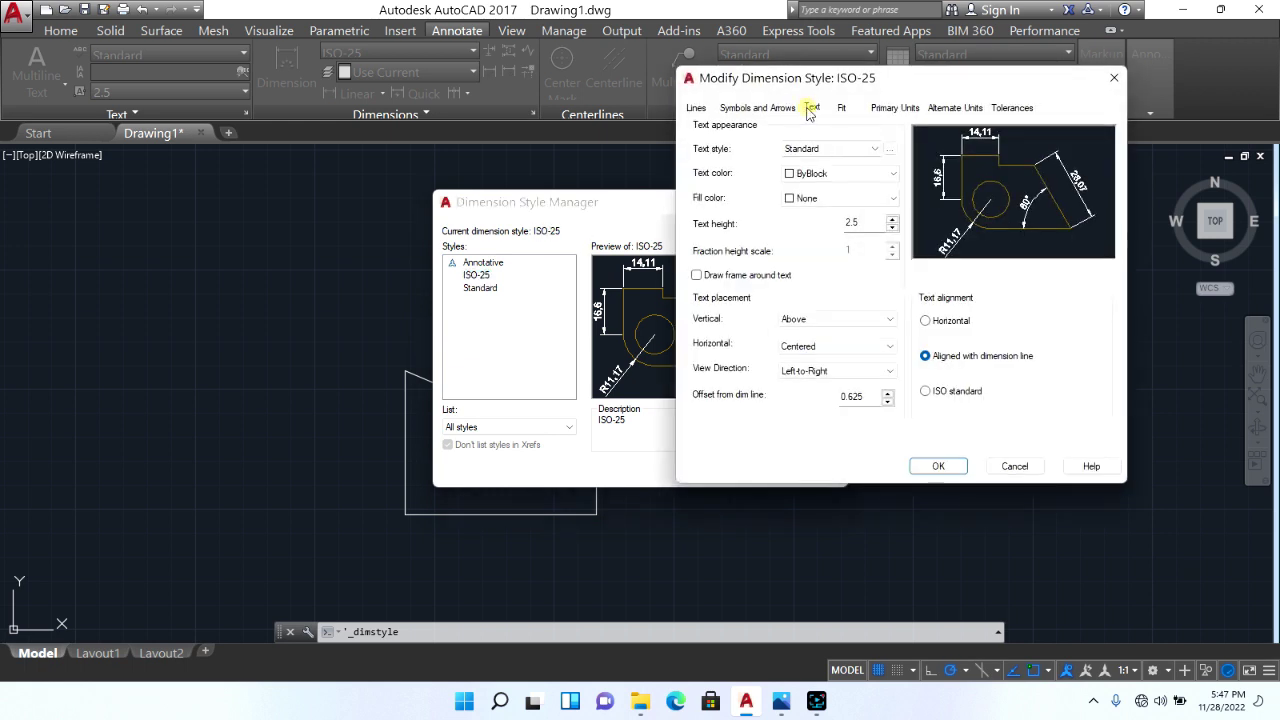
{"action": "left_click", "coordinate": [812, 174]}
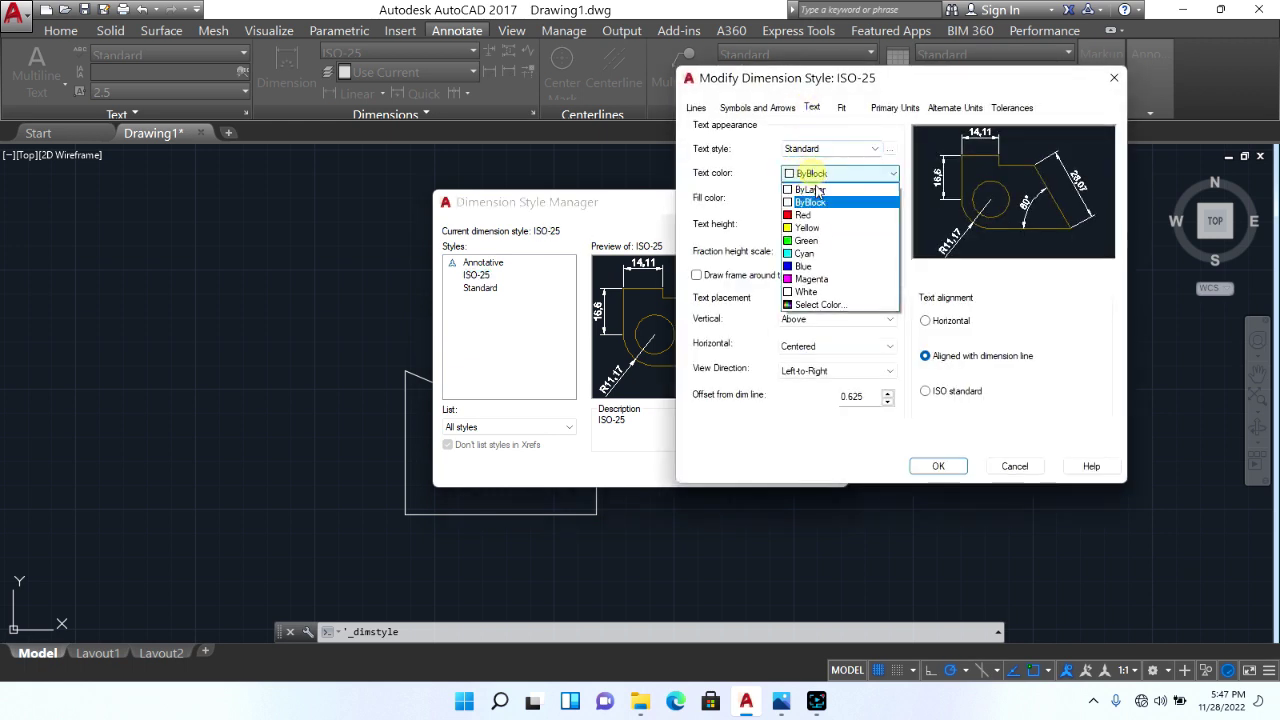
{"action": "left_click", "coordinate": [806, 241]}
{"action": "left_click", "coordinate": [696, 107]}
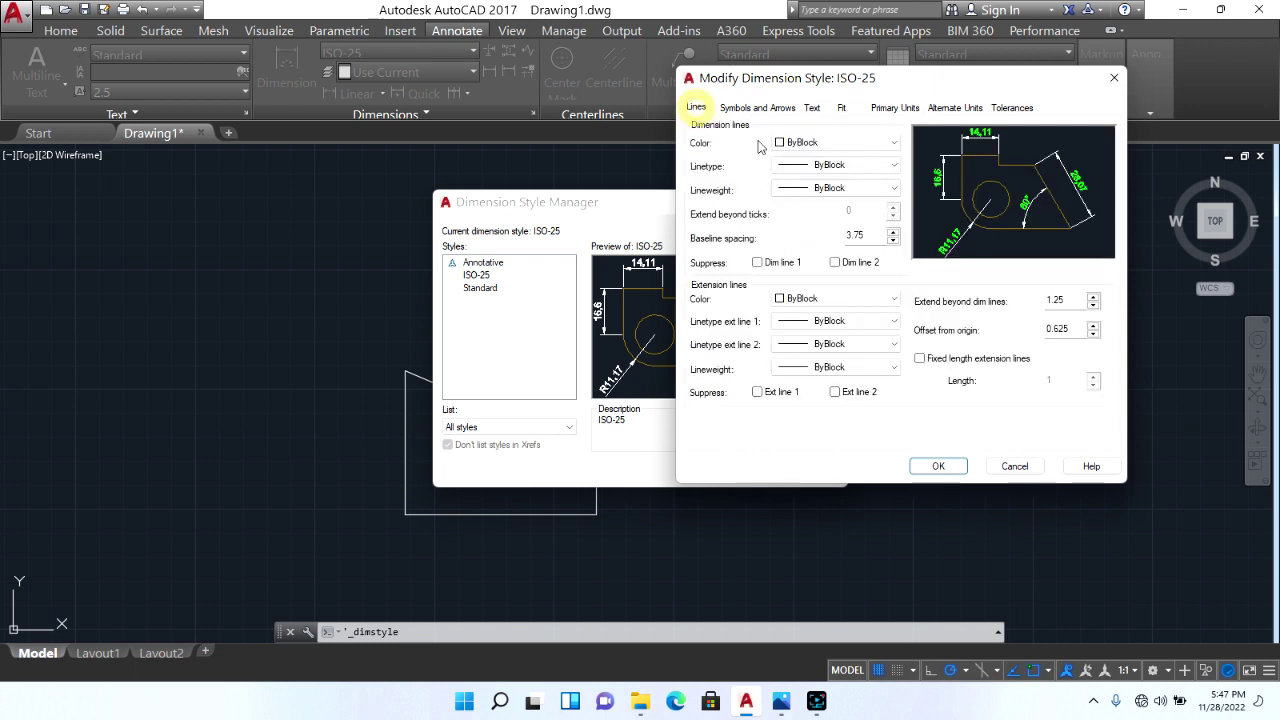
{"action": "left_click", "coordinate": [814, 143]}
{"action": "left_click", "coordinate": [814, 143]}
{"action": "left_click", "coordinate": [814, 143]}
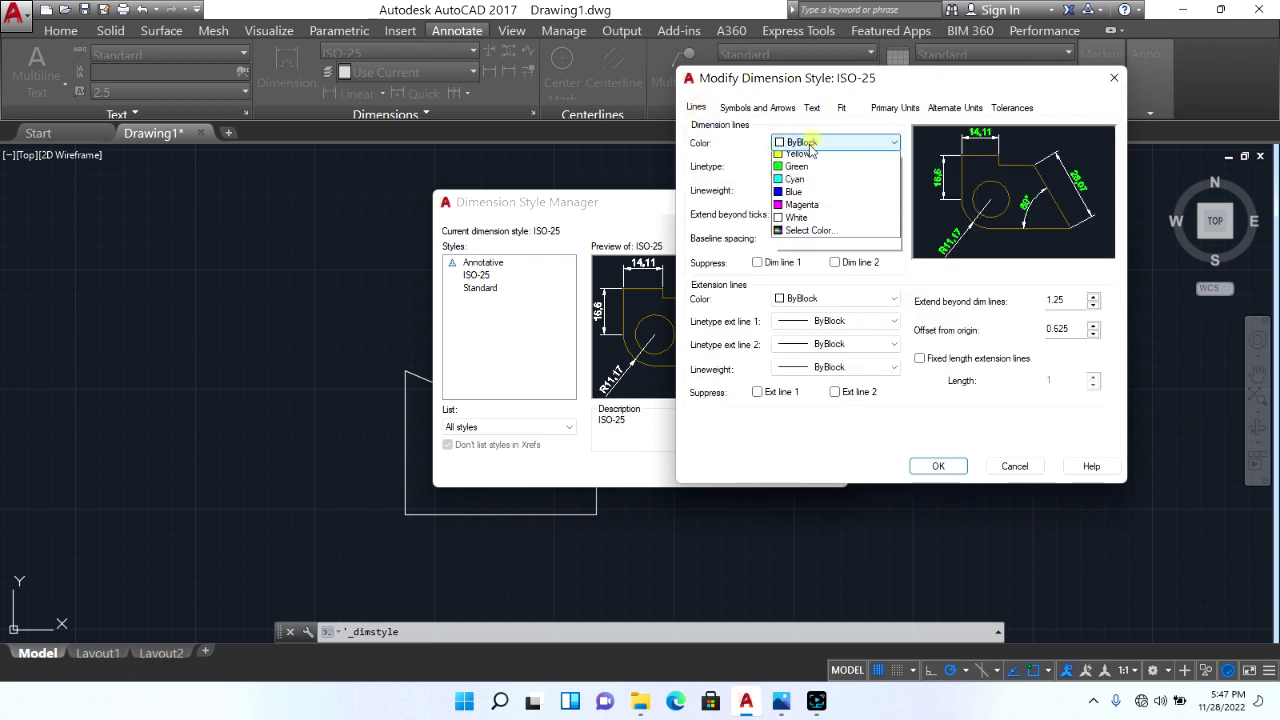
{"action": "left_click", "coordinate": [803, 197]}
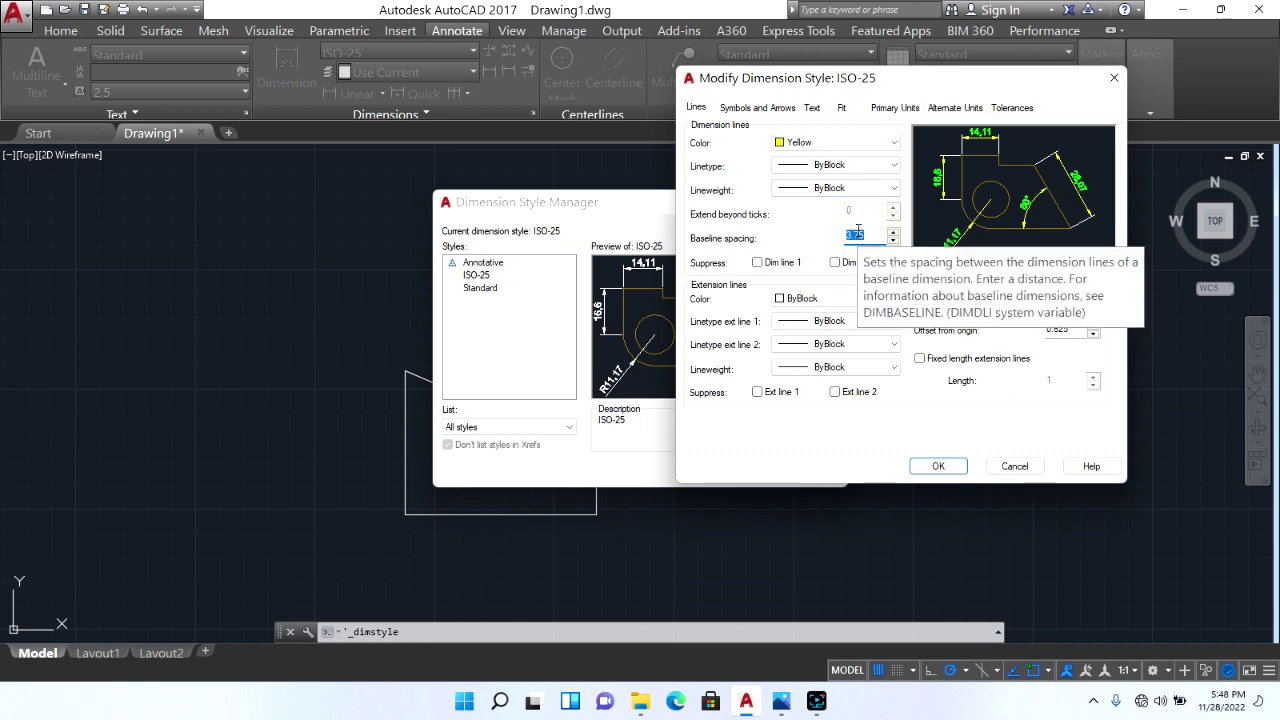
Step: Set ISO-25 text height to 5 with ISO-standard alignment and apply the changes
{"action": "left_click", "coordinate": [812, 108]}
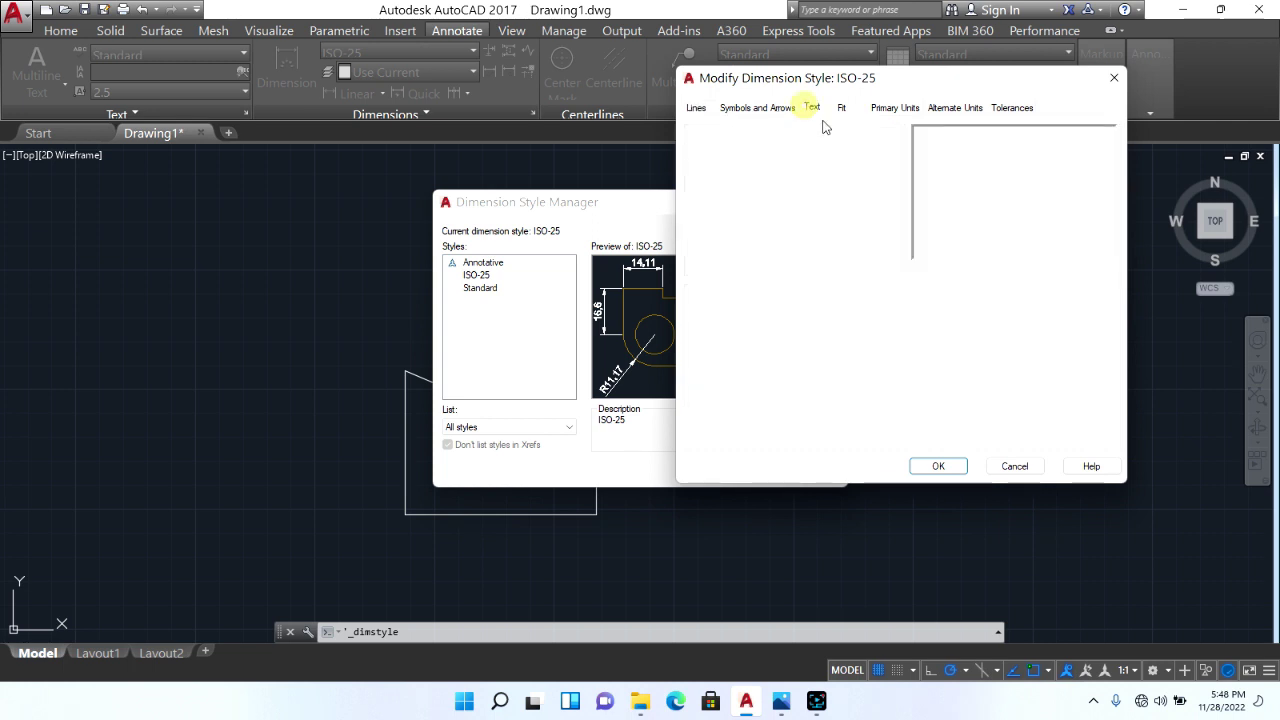
{"action": "type", "text": "5"}
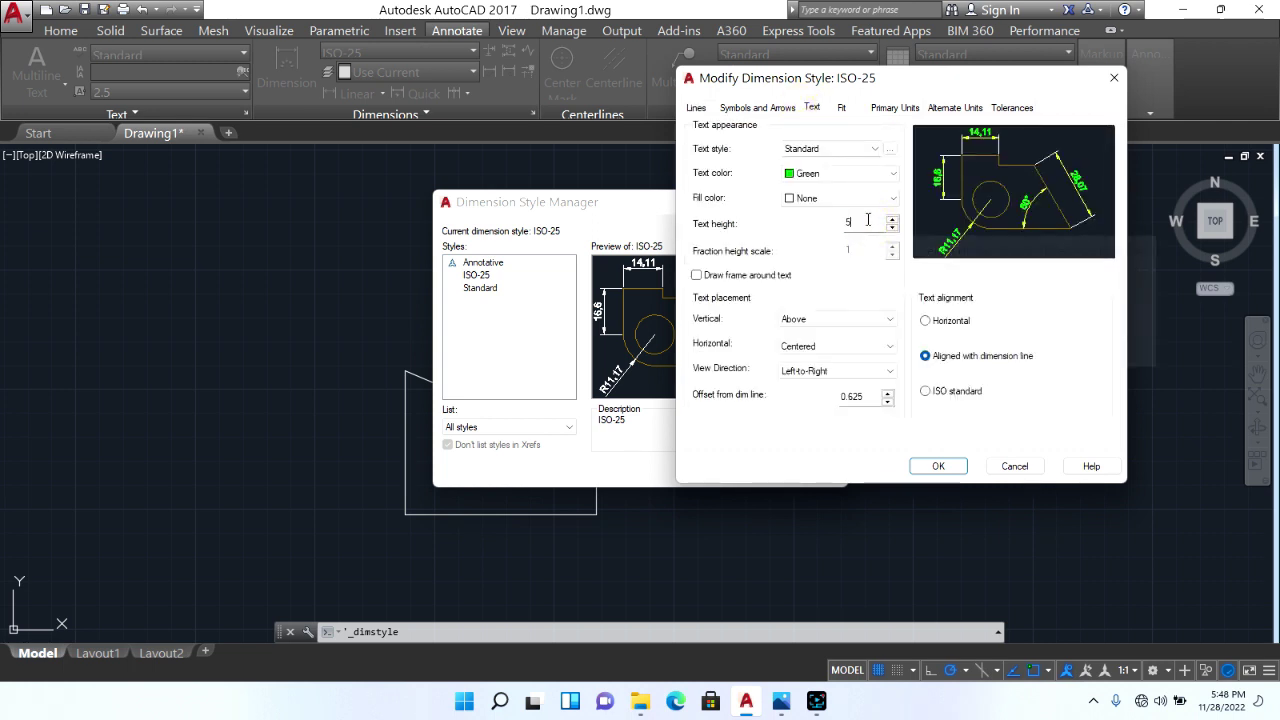
{"action": "left_click", "coordinate": [955, 392]}
{"action": "left_click", "coordinate": [940, 466]}
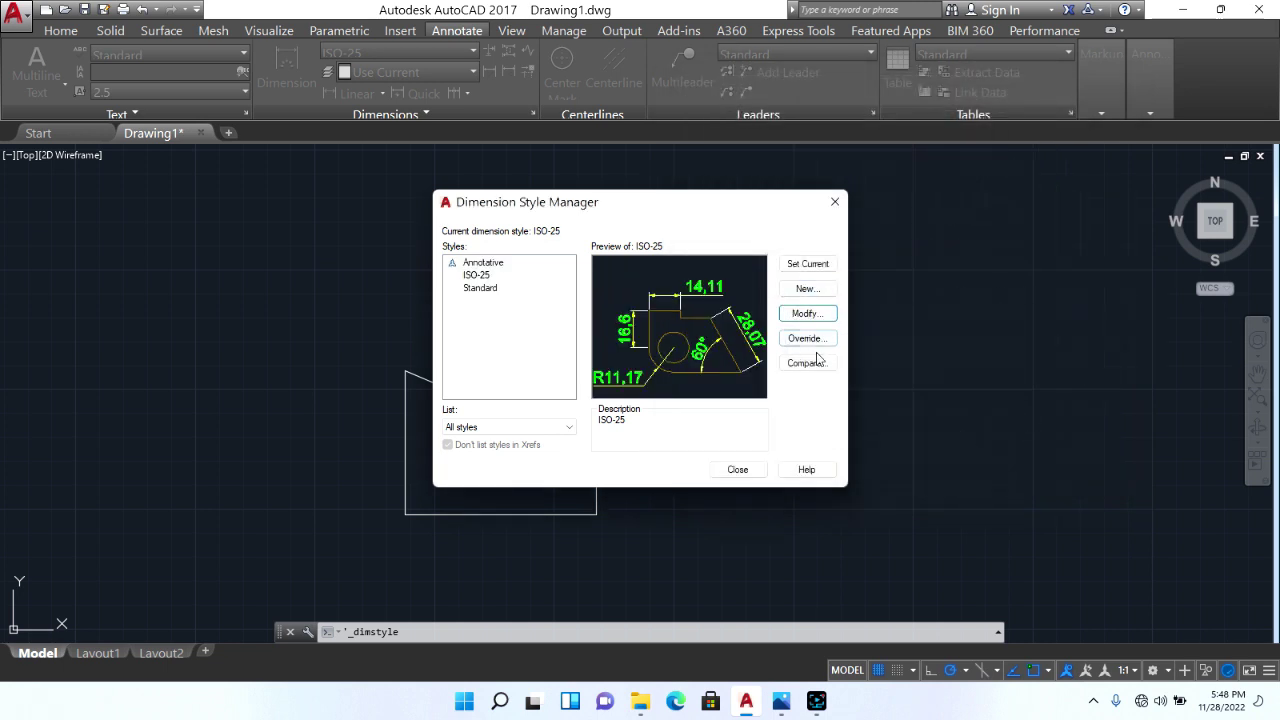
{"action": "left_click", "coordinate": [737, 469]}
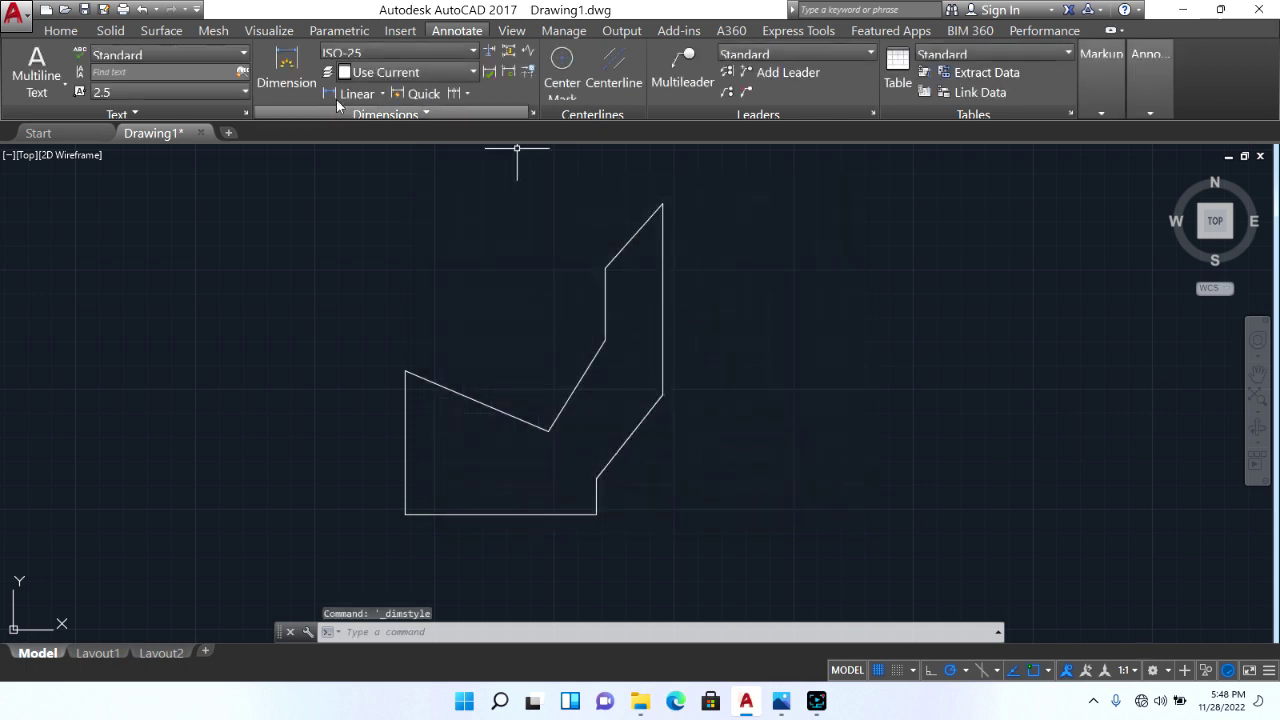
Step: Add an aligned 36.25 dimension along the slanted top edge of the profile
{"action": "left_click", "coordinate": [383, 94]}
{"action": "left_click", "coordinate": [375, 151]}
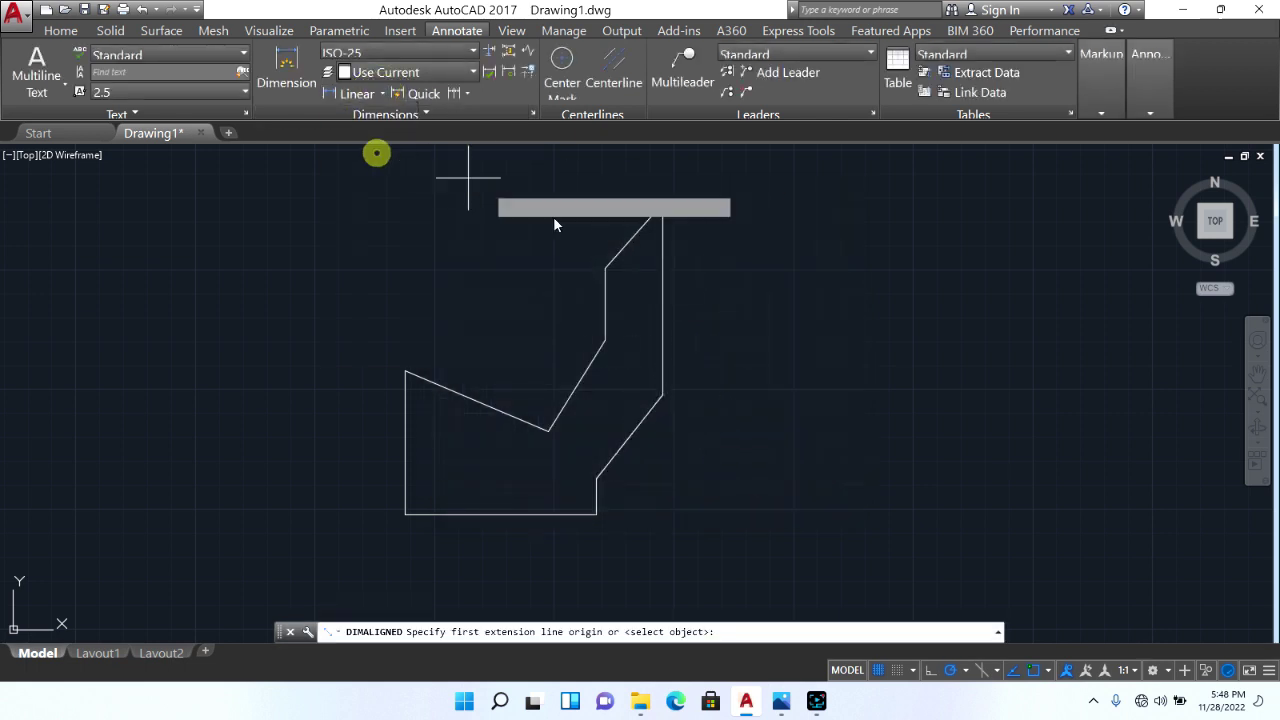
{"action": "left_click", "coordinate": [604, 268]}
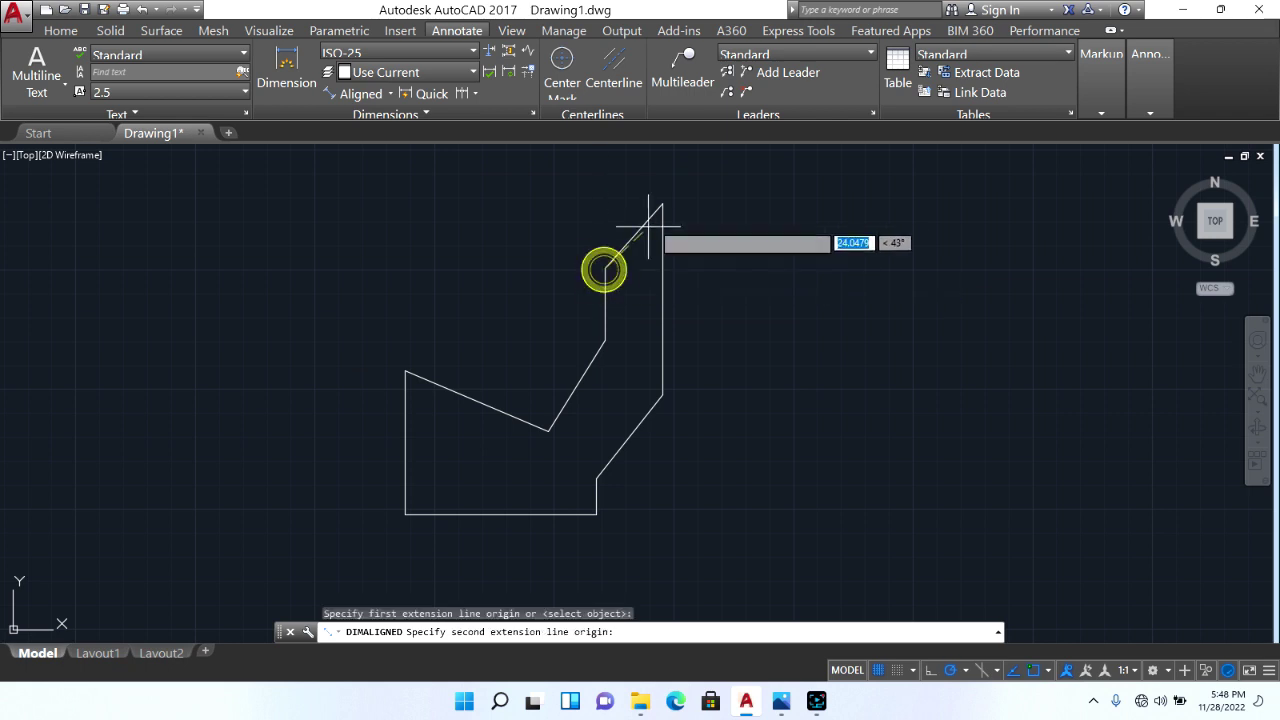
{"action": "left_click", "coordinate": [662, 203]}
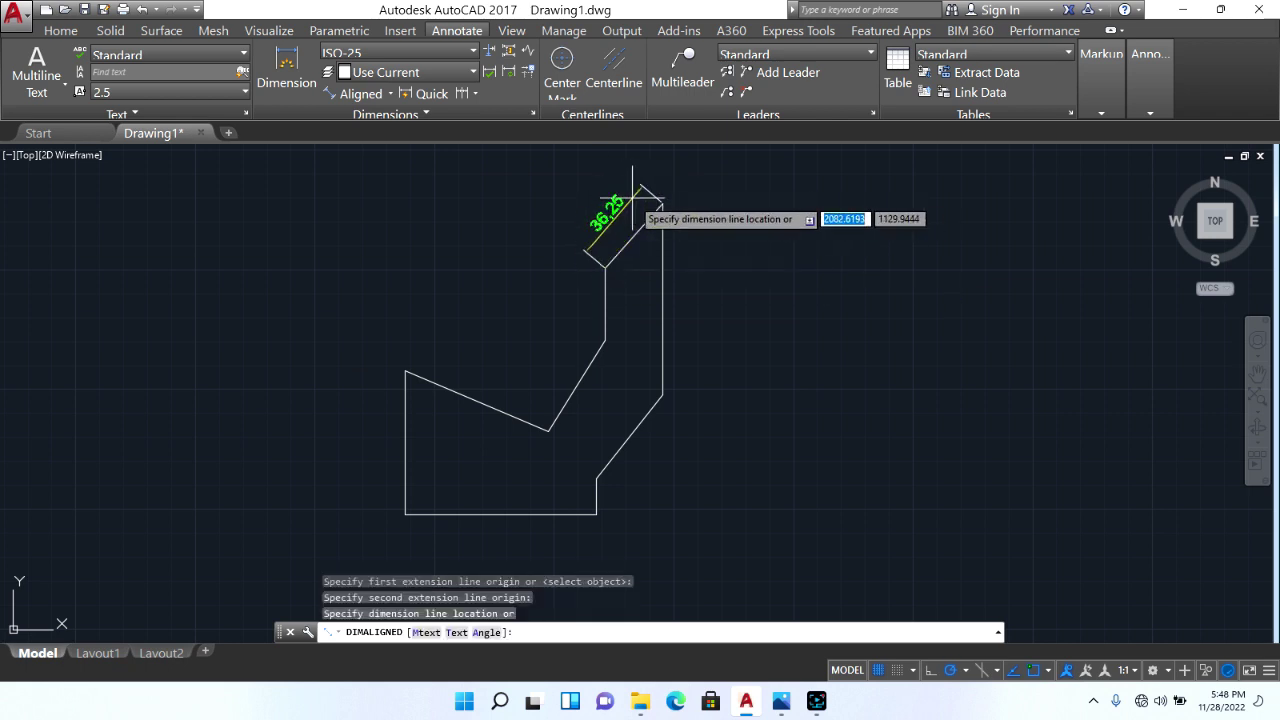
{"action": "left_click", "coordinate": [634, 197]}
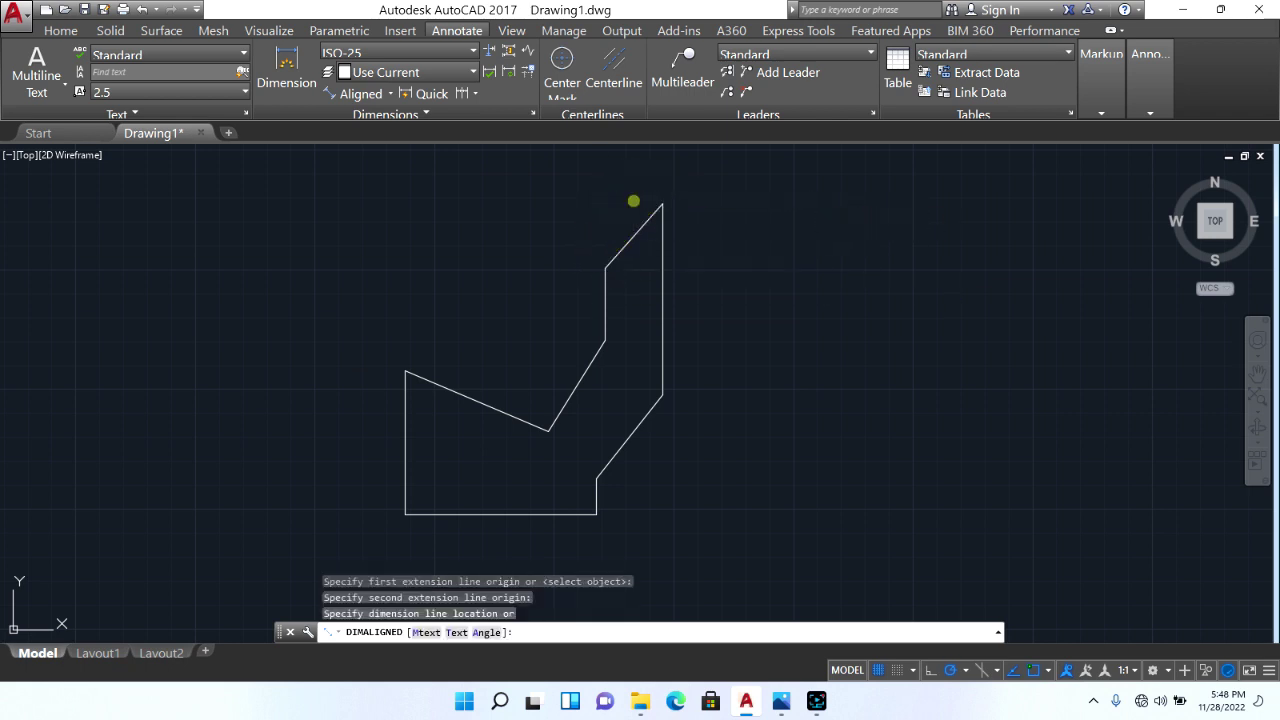
Step: Reduce the ISO-25 dimension style's text height to 3
{"action": "left_click", "coordinate": [532, 113]}
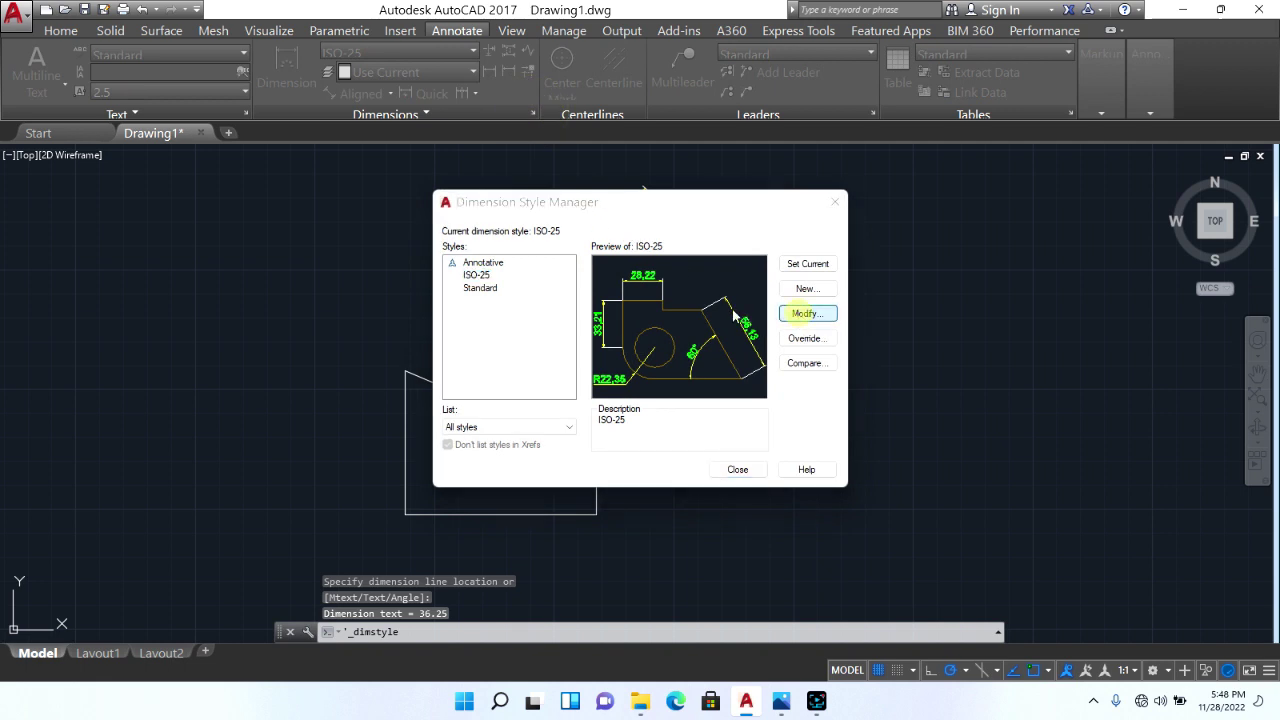
{"action": "left_click", "coordinate": [806, 313]}
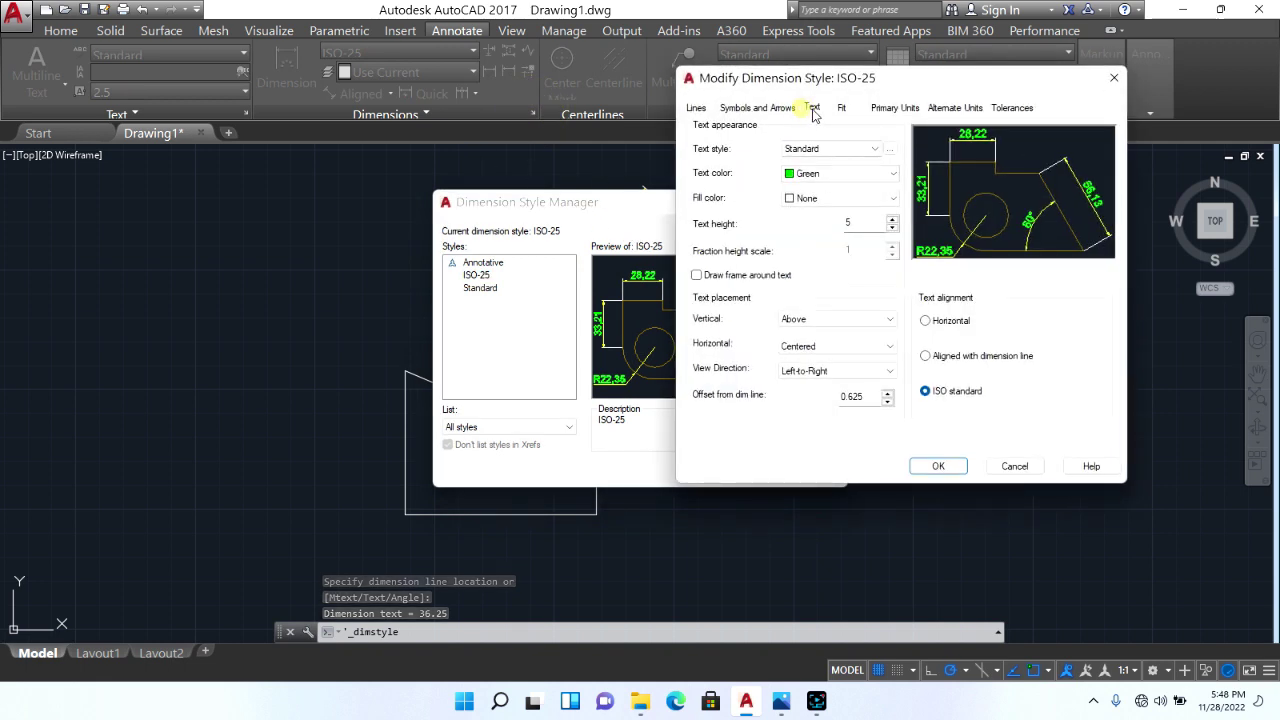
{"action": "left_click", "coordinate": [813, 110]}
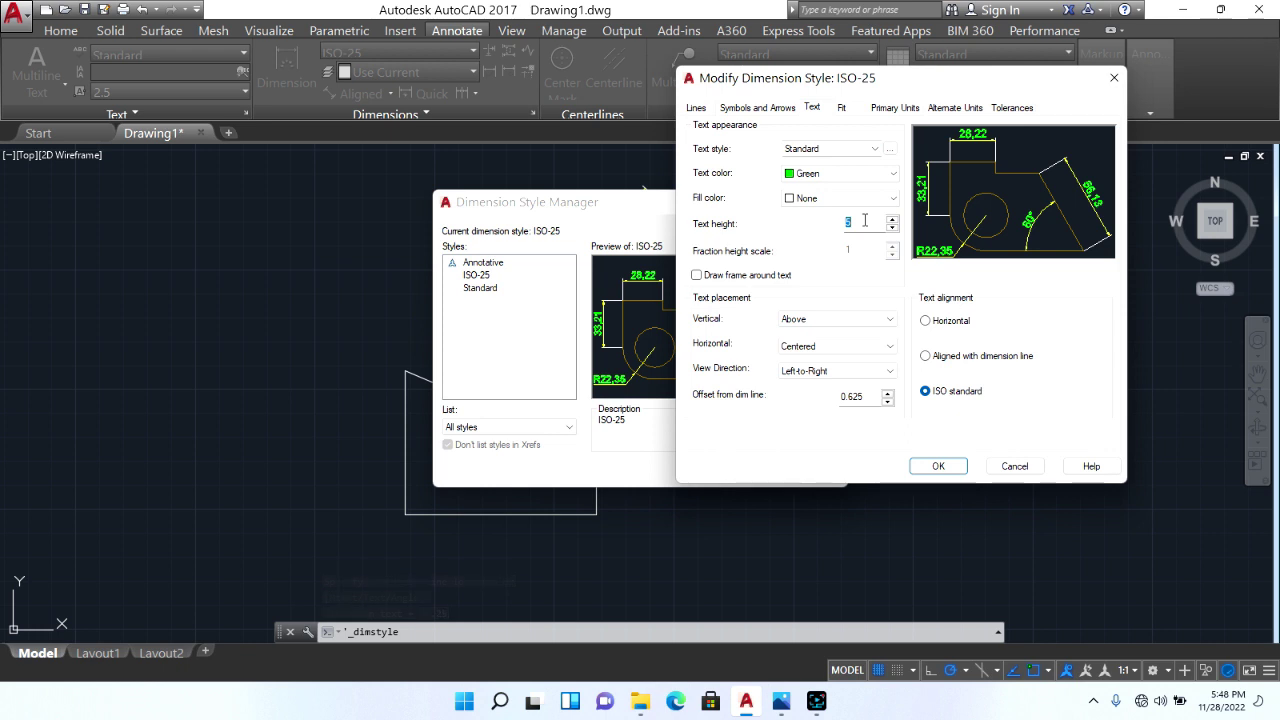
{"action": "type", "text": "3"}
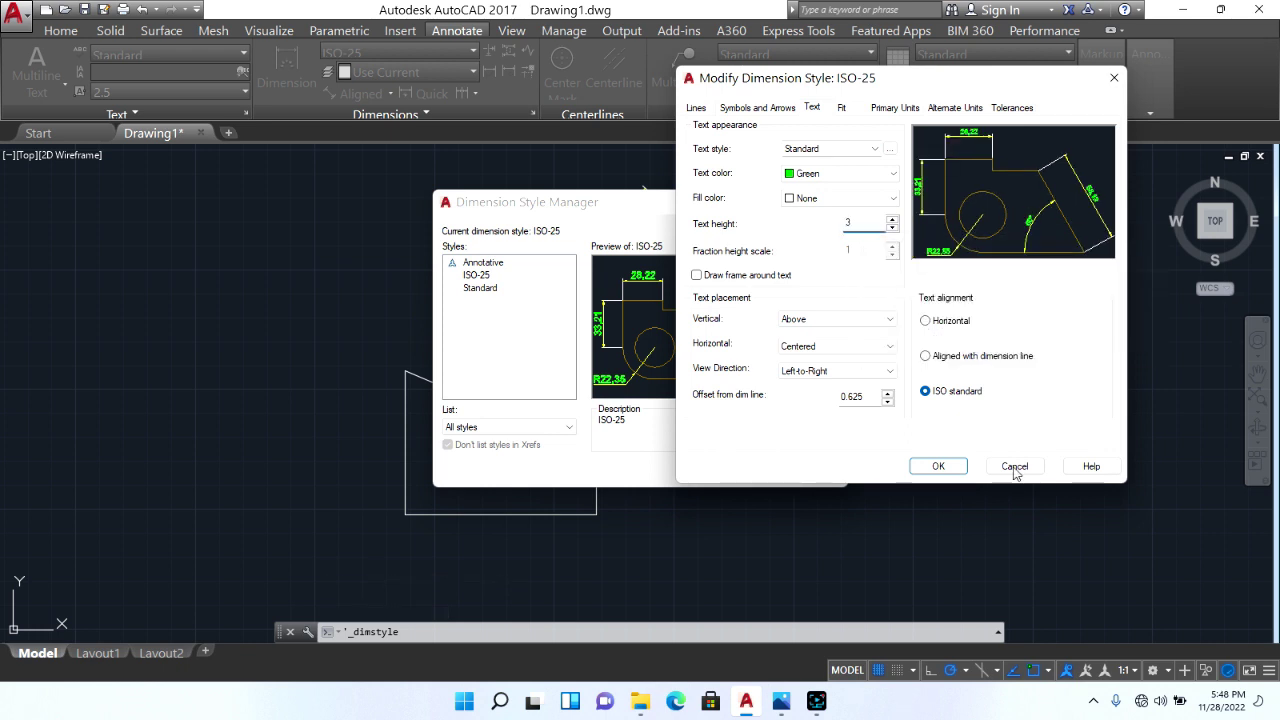
{"action": "left_click", "coordinate": [930, 469]}
{"action": "left_click", "coordinate": [730, 465]}
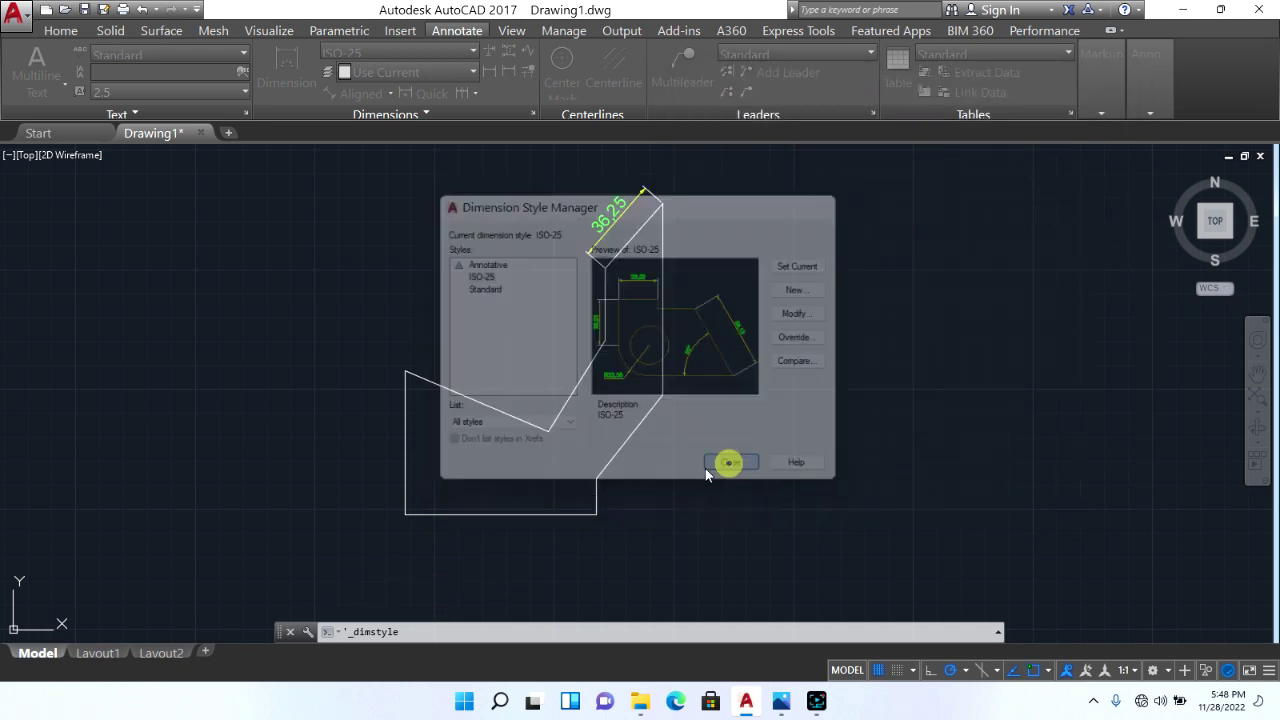
Step: Dimension the inner slanted edge between its two endpoints with an aligned 45 dimension
{"action": "scroll", "coordinate": [660, 245], "scroll_direction": "up", "scroll_amount": 2}
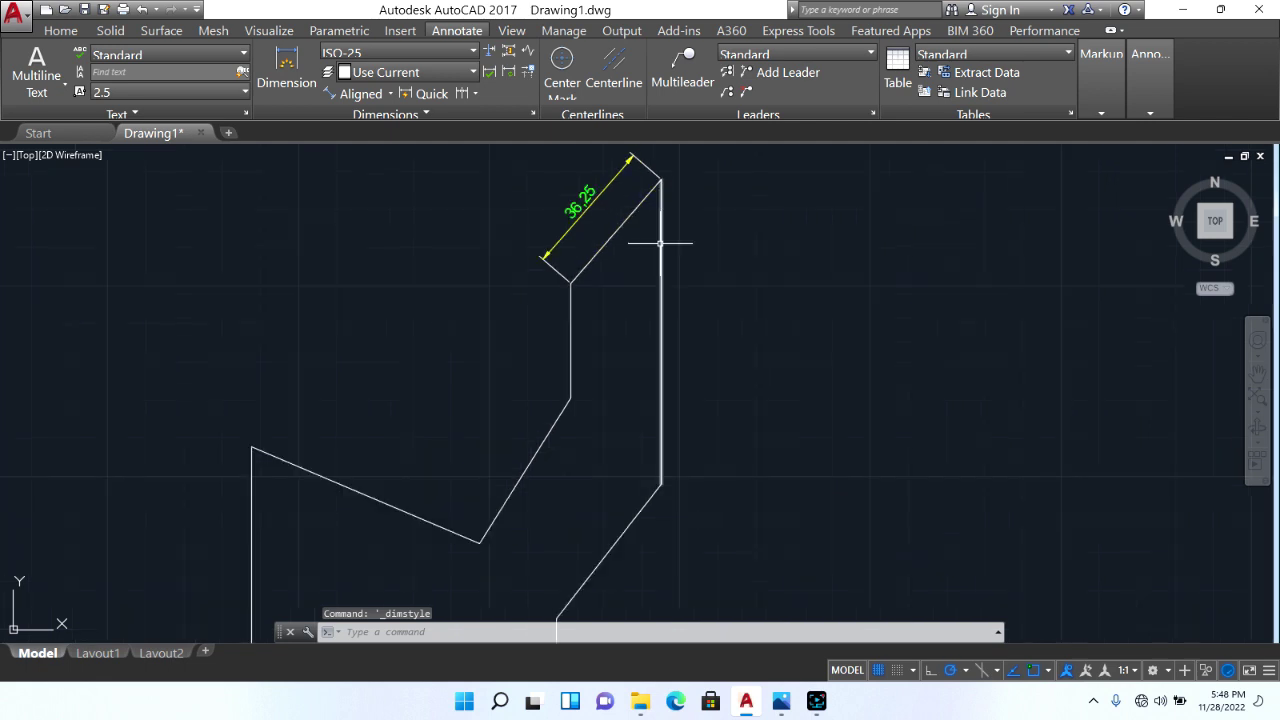
{"action": "scroll", "coordinate": [590, 263], "scroll_direction": "down", "scroll_amount": 2}
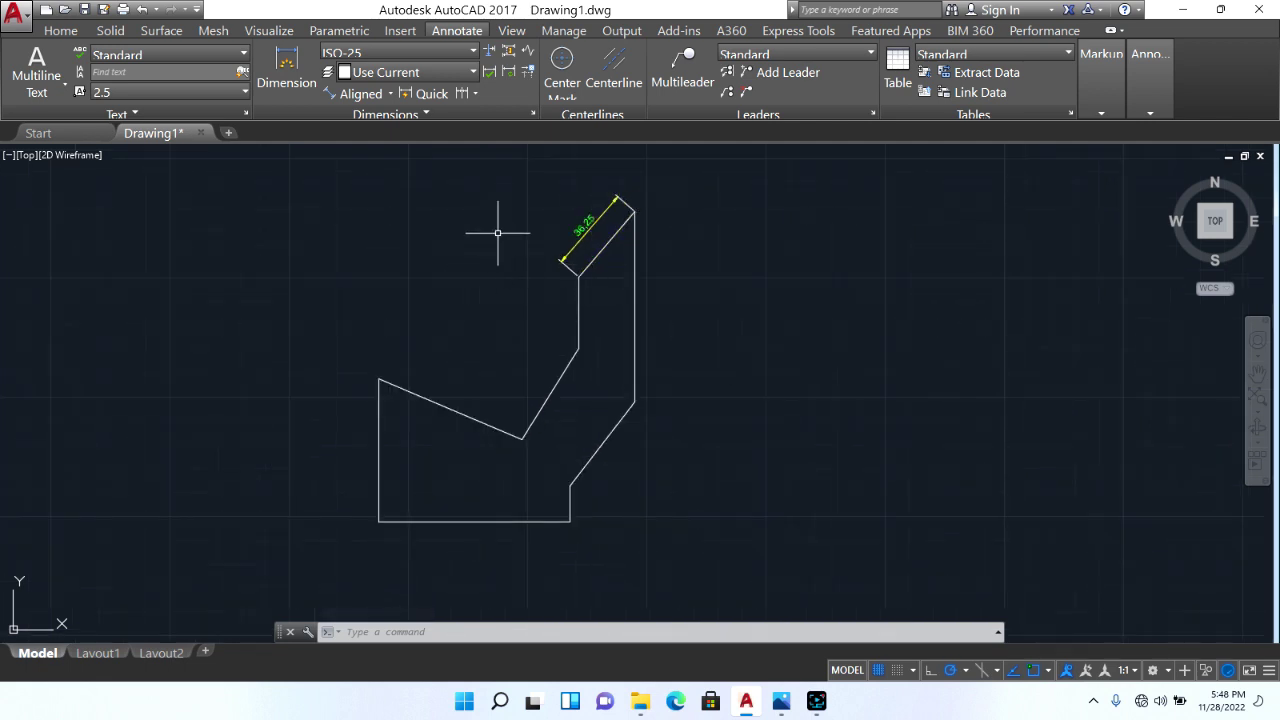
{"action": "left_click", "coordinate": [361, 93]}
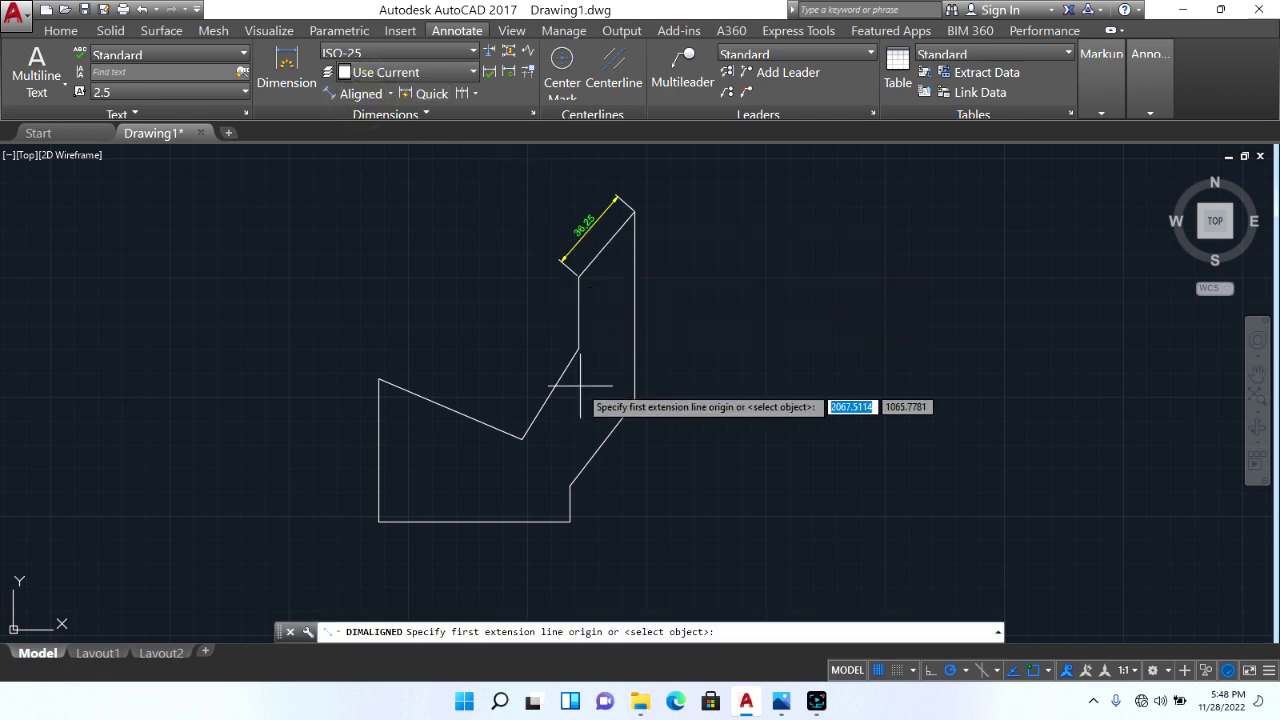
{"action": "left_click", "coordinate": [522, 437]}
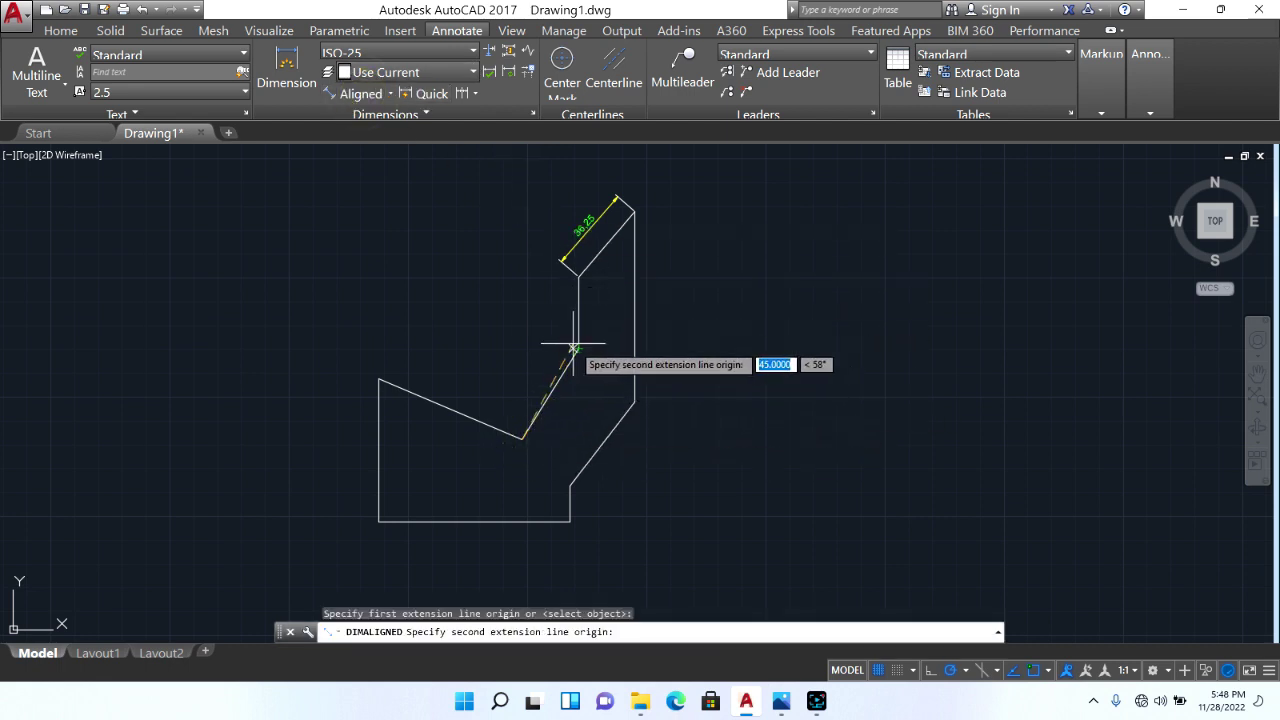
{"action": "left_click", "coordinate": [577, 347]}
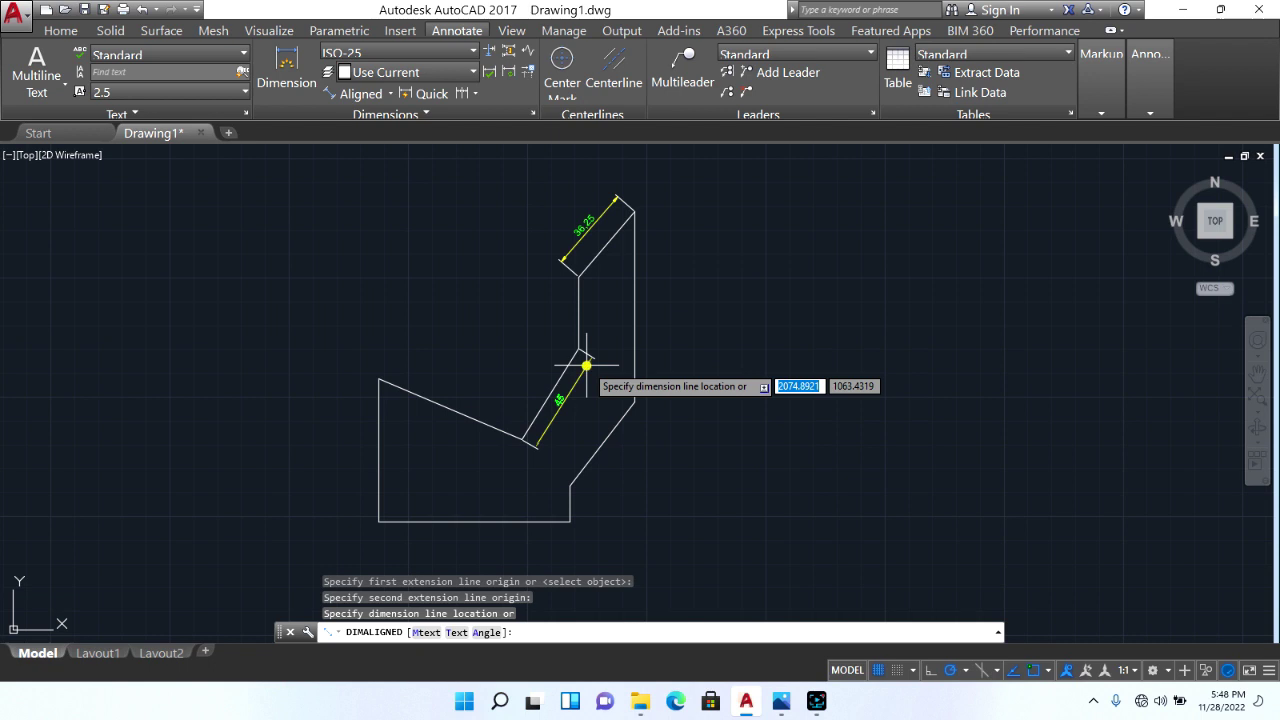
{"action": "left_click", "coordinate": [586, 365]}
{"action": "left_click", "coordinate": [361, 94]}
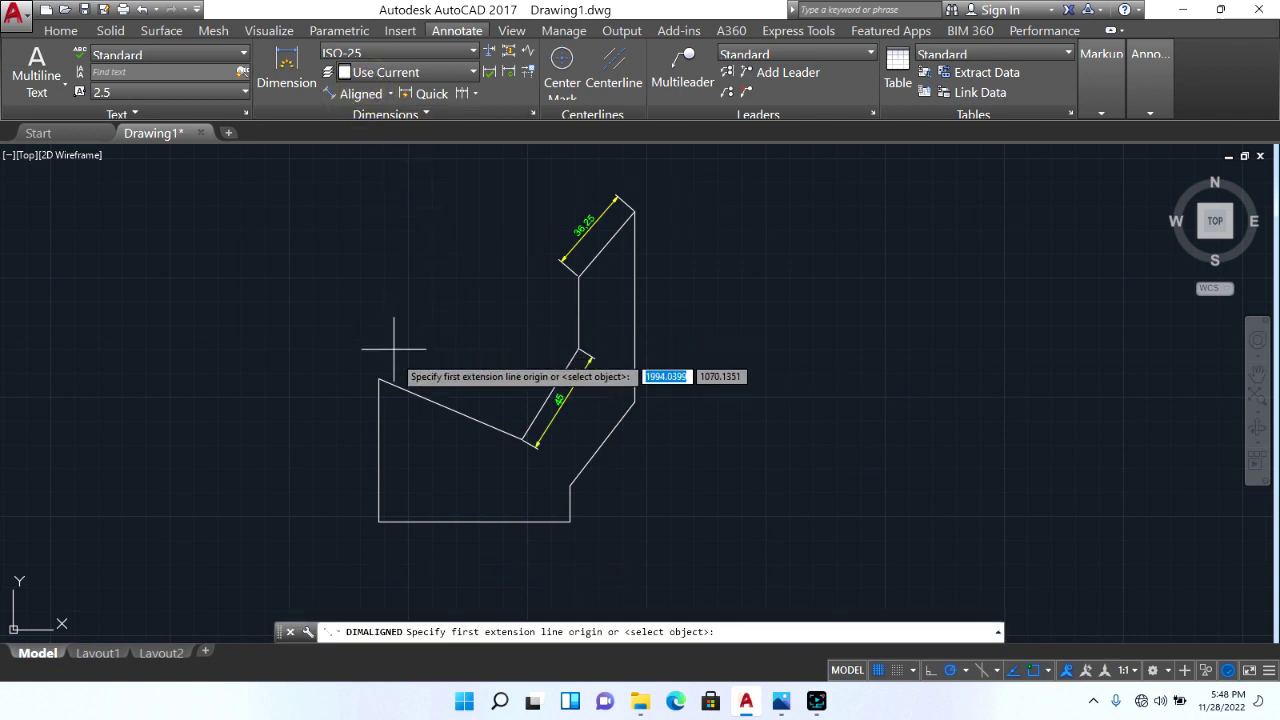
Step: Place an aligned 65 dimension above the sloping upper-left edge
{"action": "left_click", "coordinate": [378, 379]}
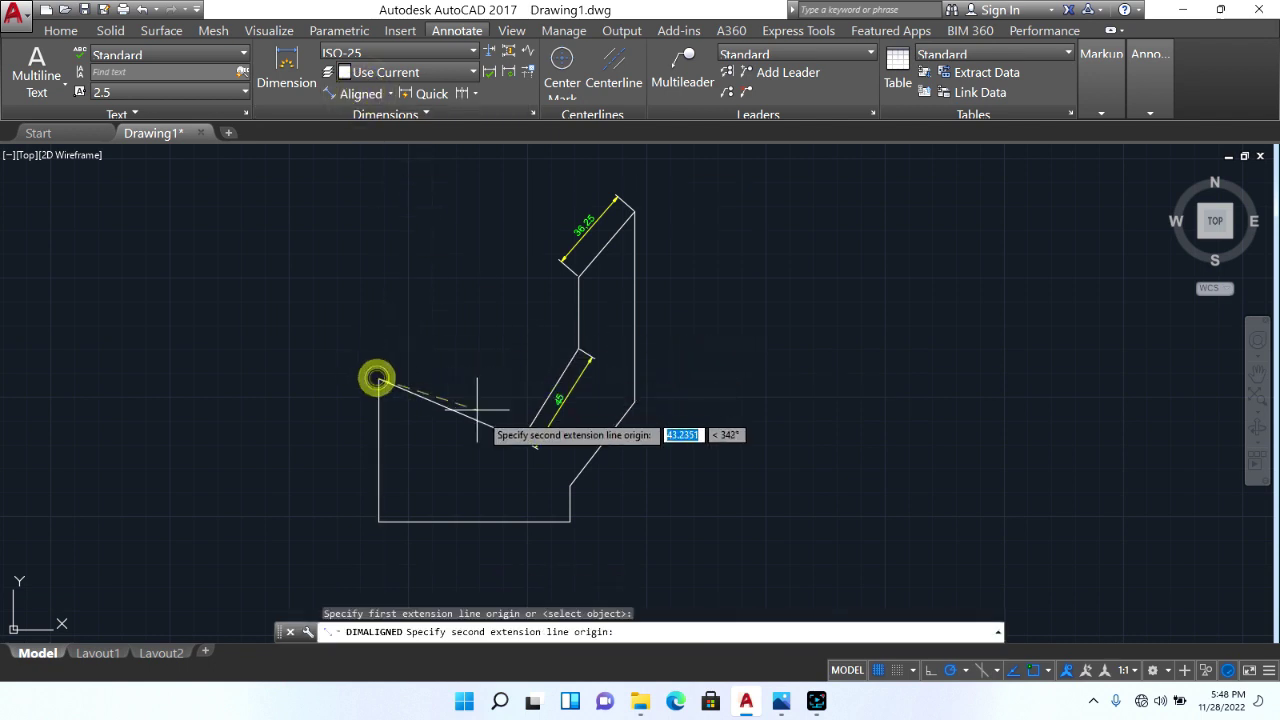
{"action": "left_click", "coordinate": [523, 437]}
{"action": "left_click", "coordinate": [513, 422]}
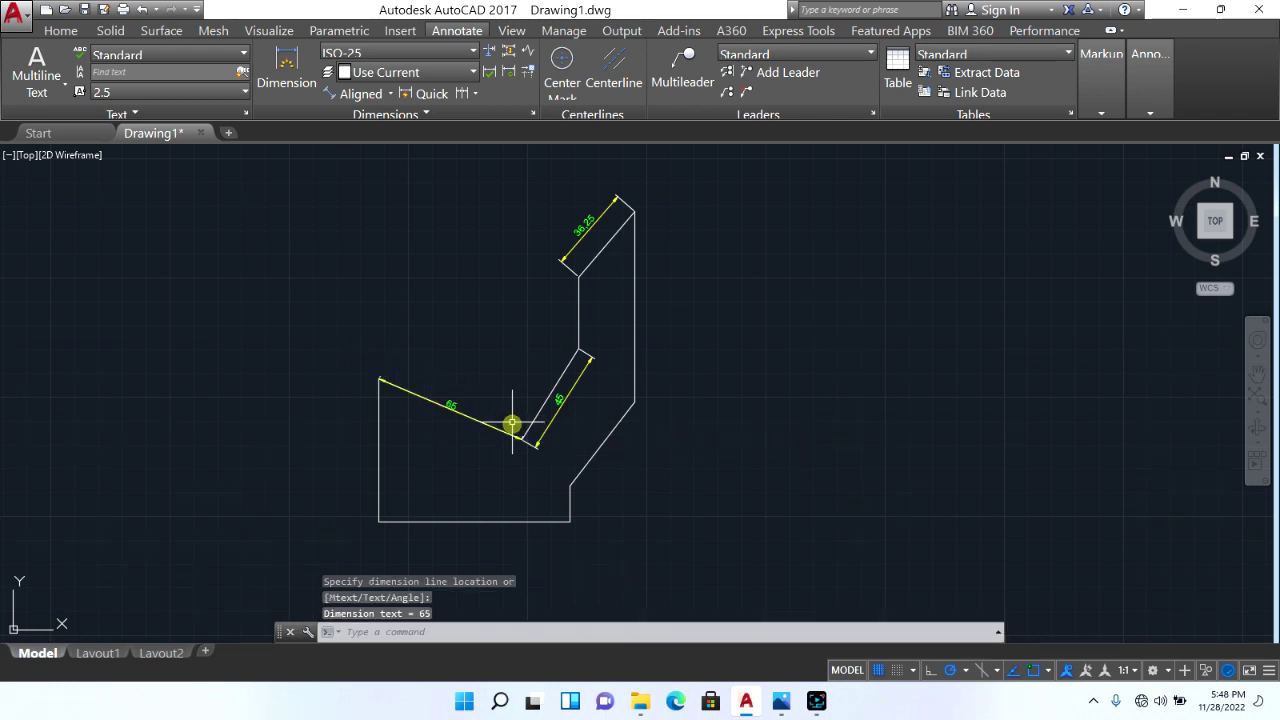
Step: Select the sloping edge line, move its midpoint grip, then clear the selection
{"action": "left_click", "coordinate": [457, 414]}
{"action": "left_click", "coordinate": [452, 406]}
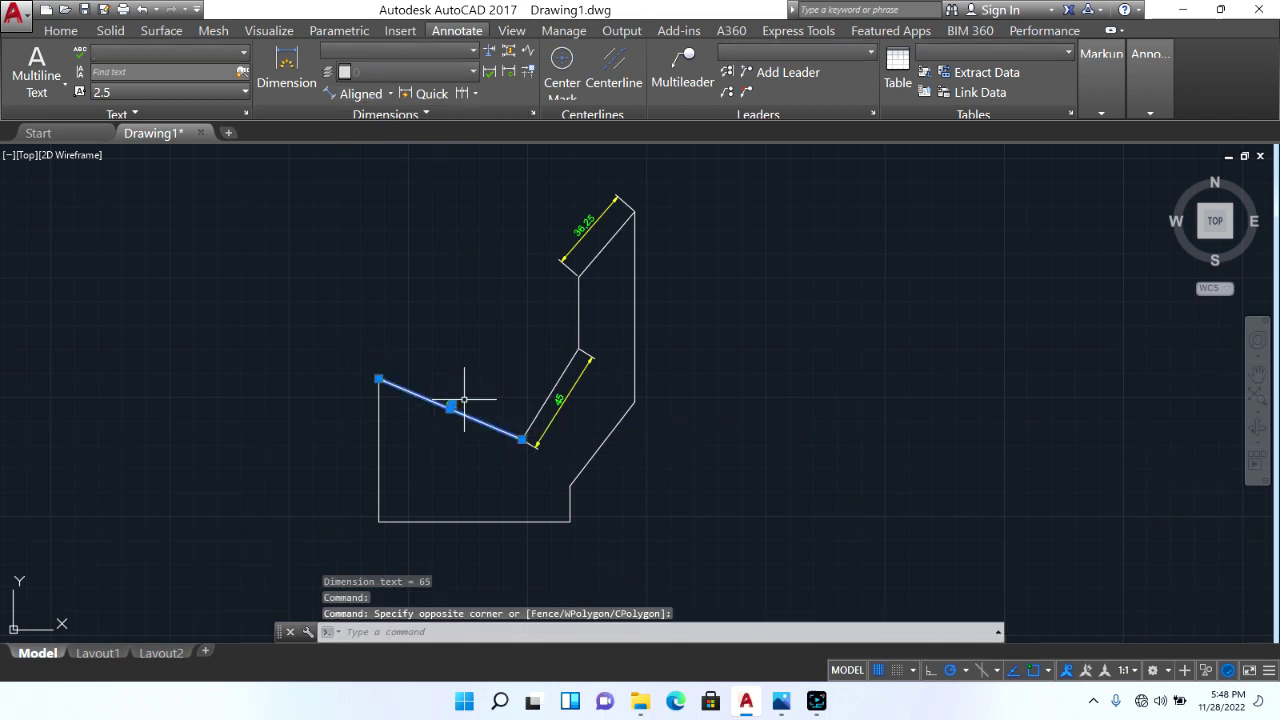
{"action": "left_click", "coordinate": [451, 406]}
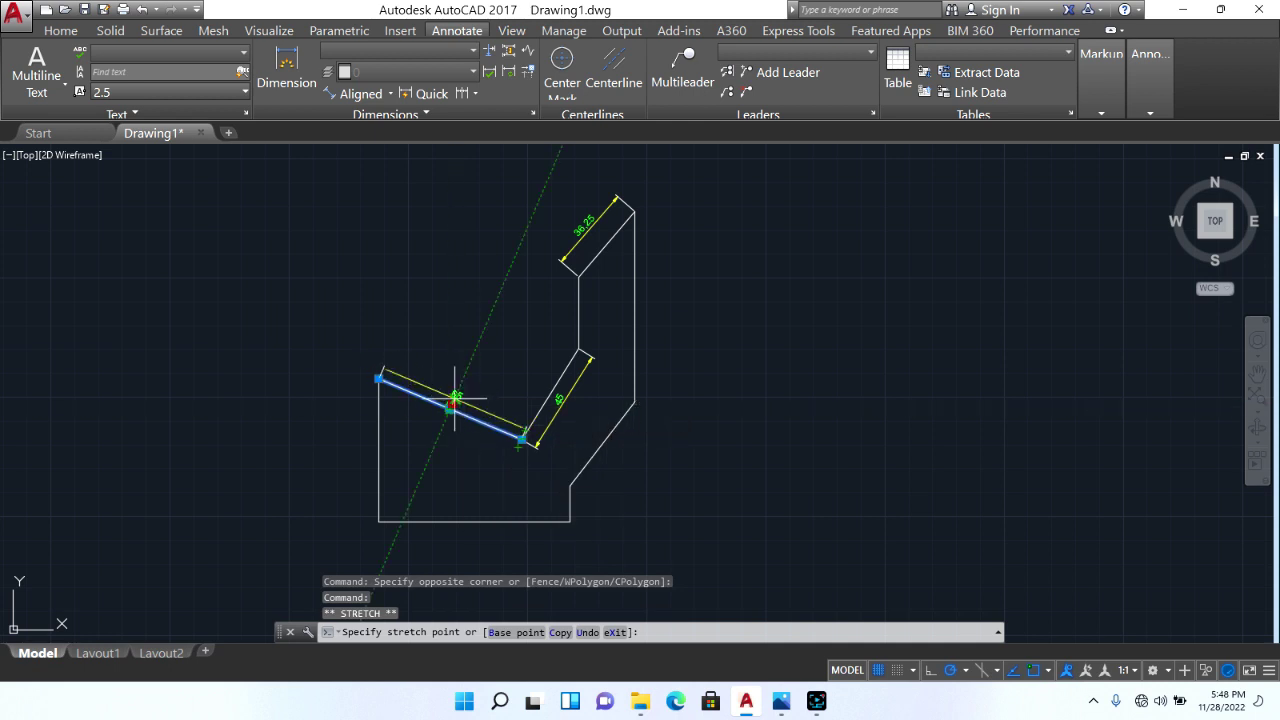
{"action": "left_click", "coordinate": [464, 392]}
{"action": "left_click", "coordinate": [471, 337]}
{"action": "left_click", "coordinate": [492, 326]}
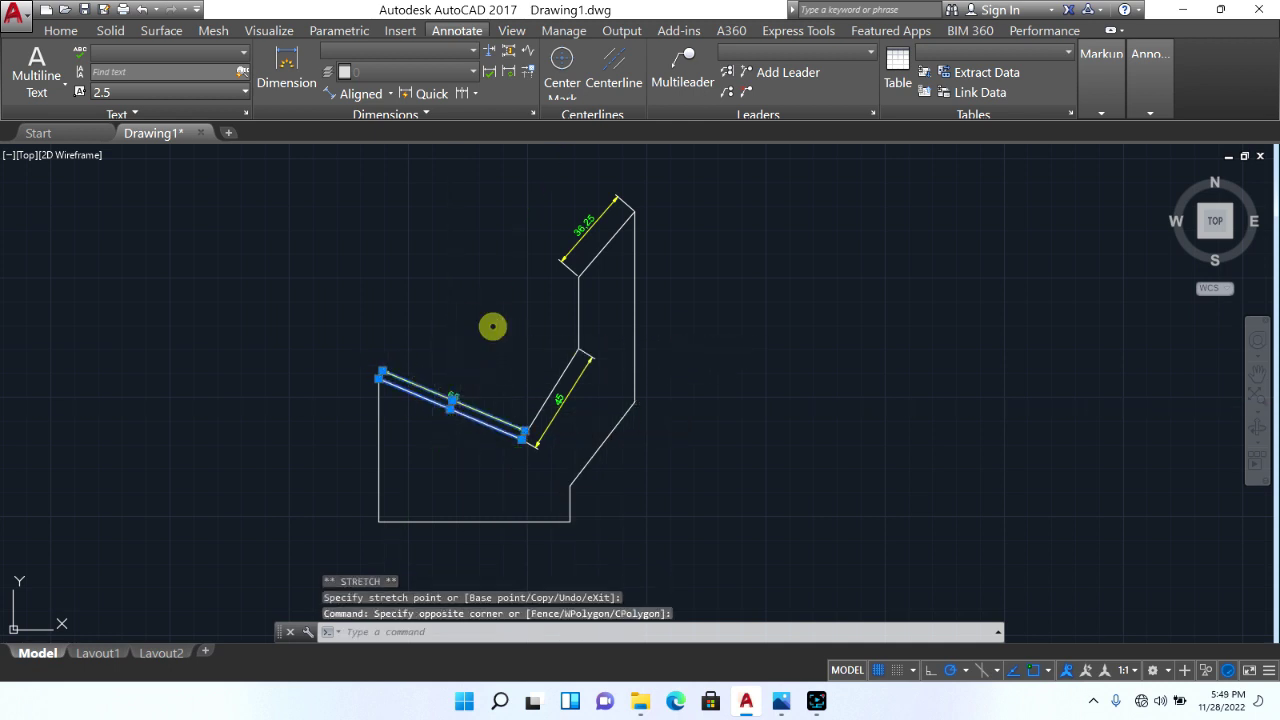
{"action": "key", "text": "Escape"}
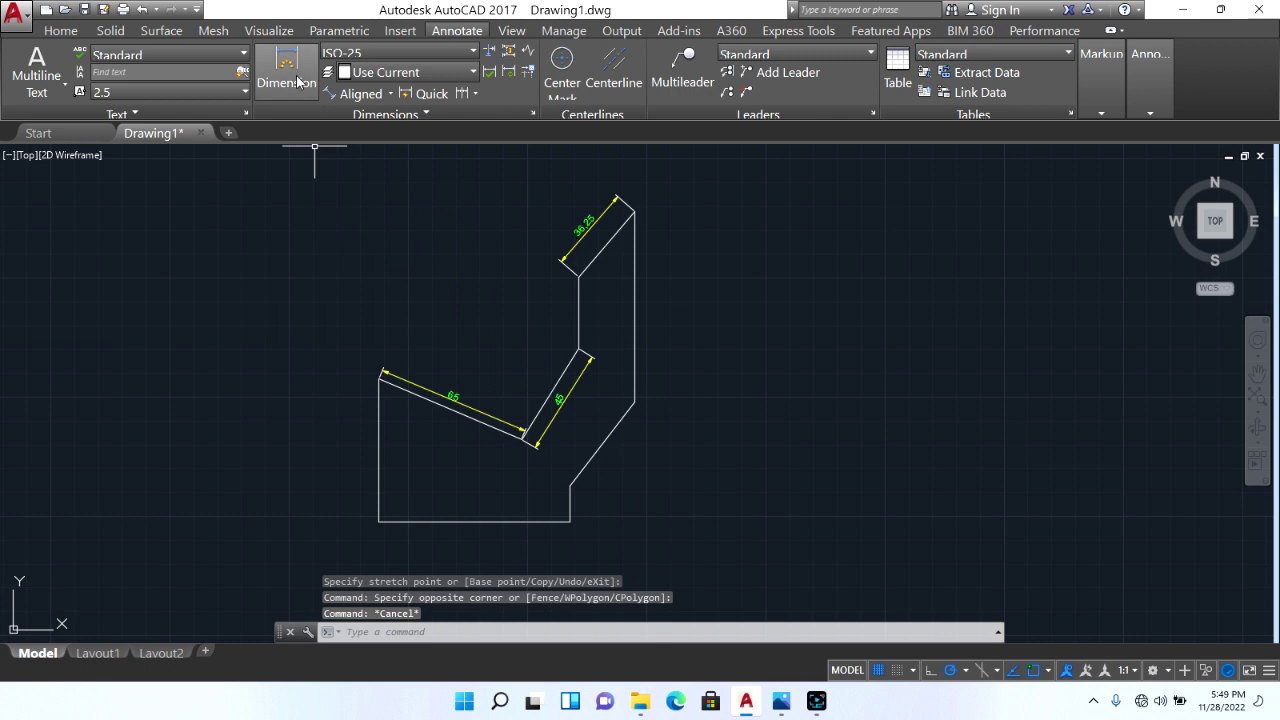
Step: Dimension the right uprights with aligned 80 and 15 dimensions
{"action": "left_click", "coordinate": [358, 93]}
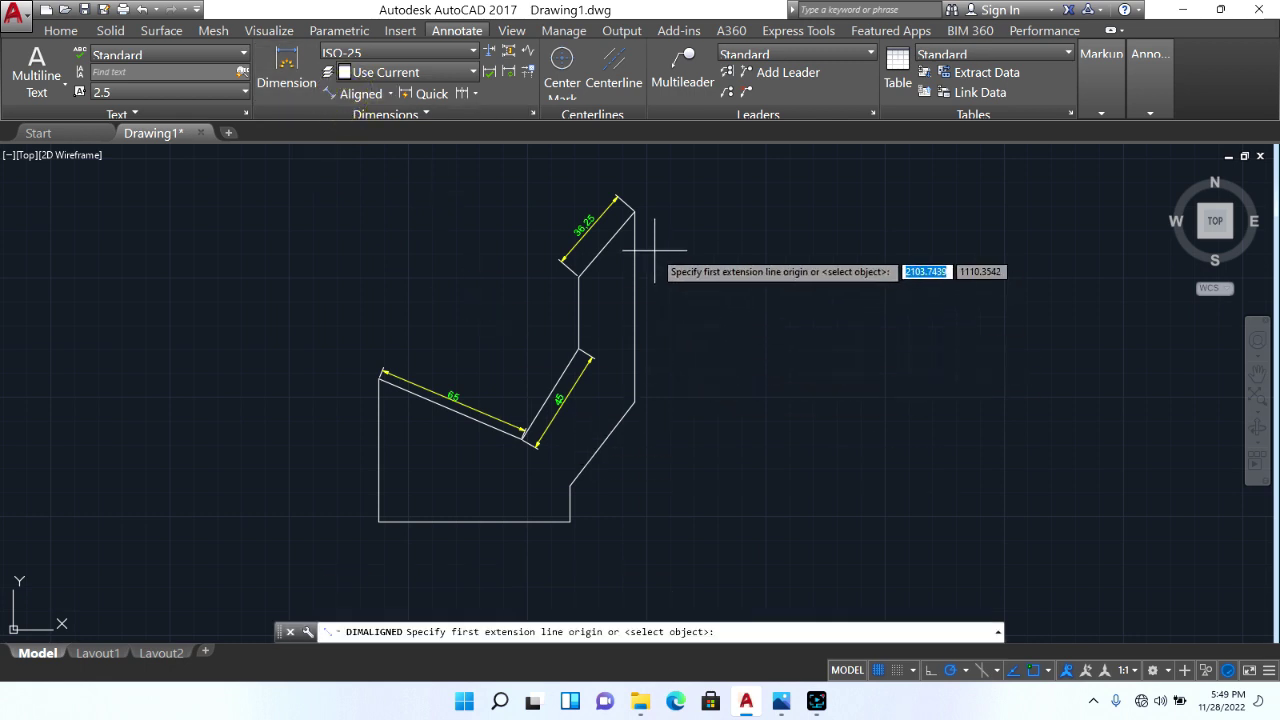
{"action": "left_click", "coordinate": [634, 211]}
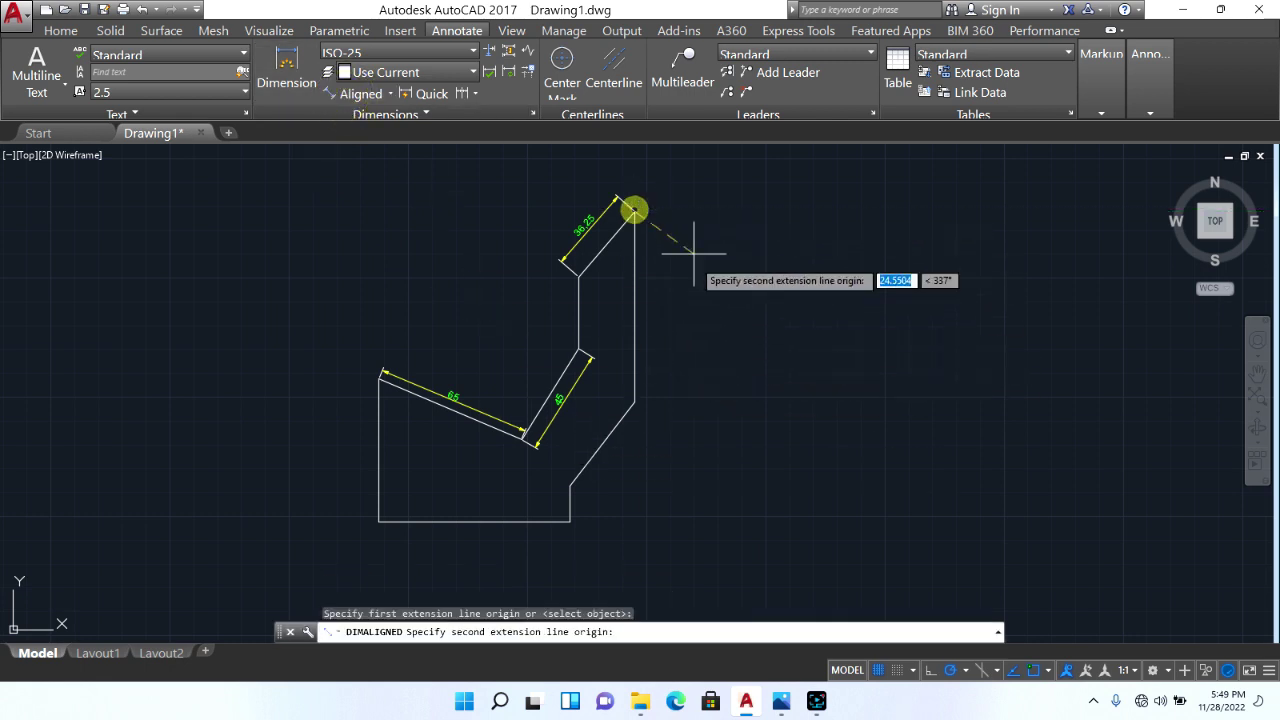
{"action": "left_click", "coordinate": [634, 400]}
{"action": "left_click", "coordinate": [656, 368]}
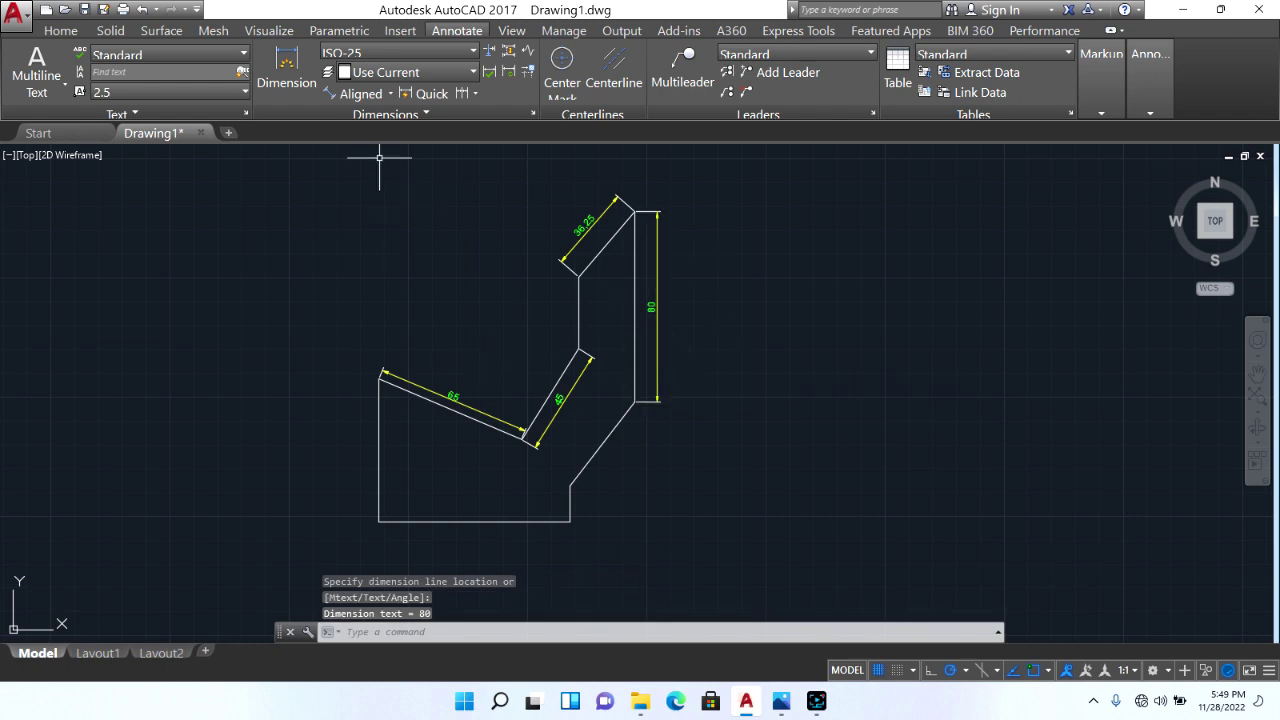
{"action": "left_click", "coordinate": [366, 93]}
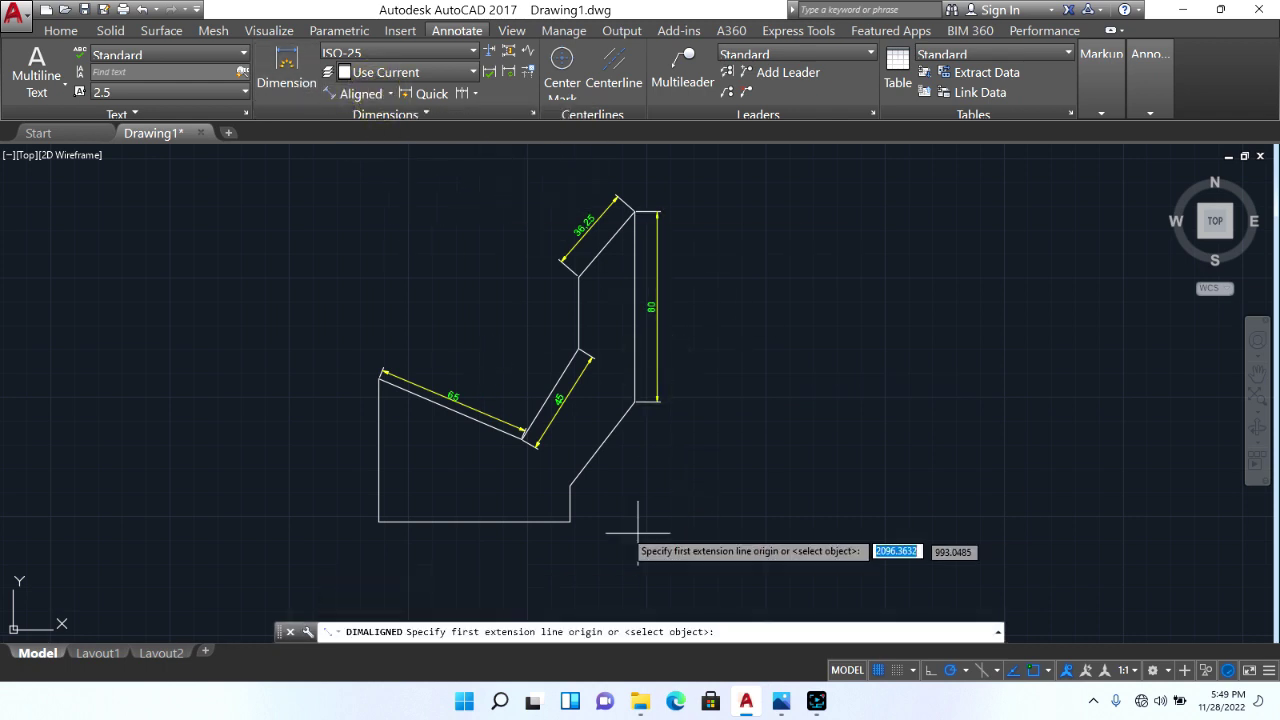
{"action": "left_click", "coordinate": [570, 521]}
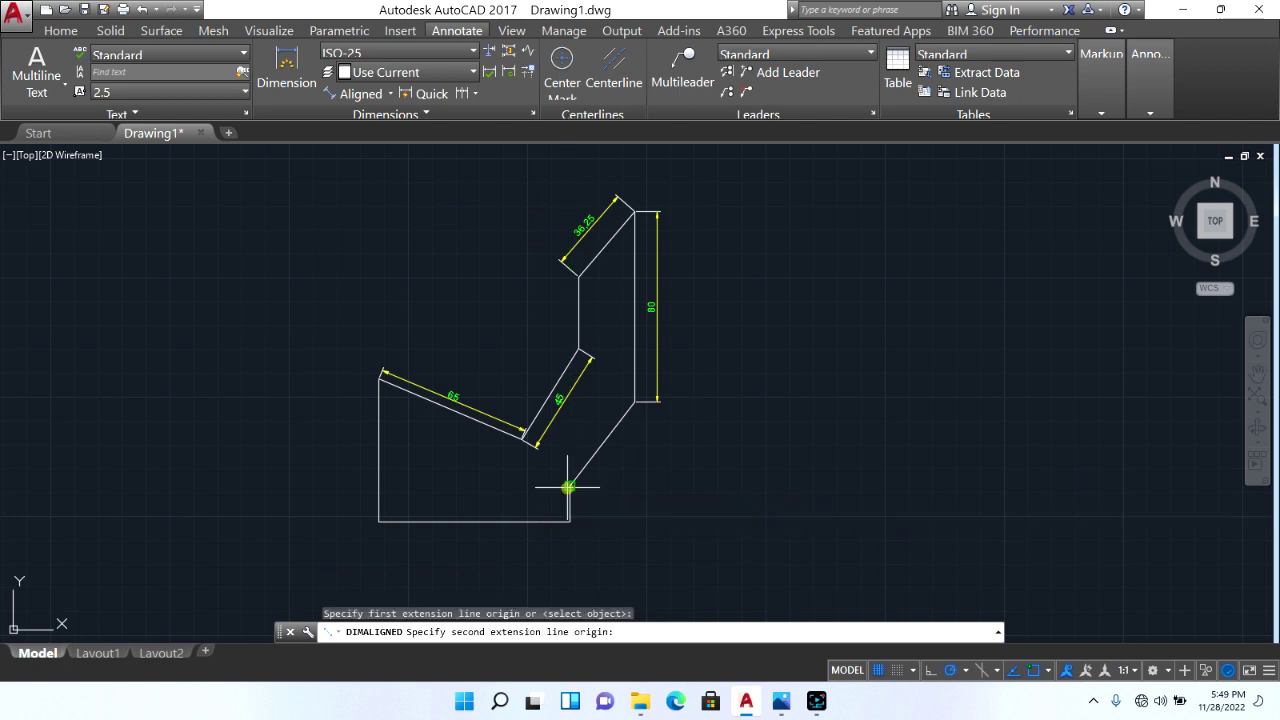
{"action": "left_click", "coordinate": [568, 487]}
{"action": "left_click", "coordinate": [585, 504]}
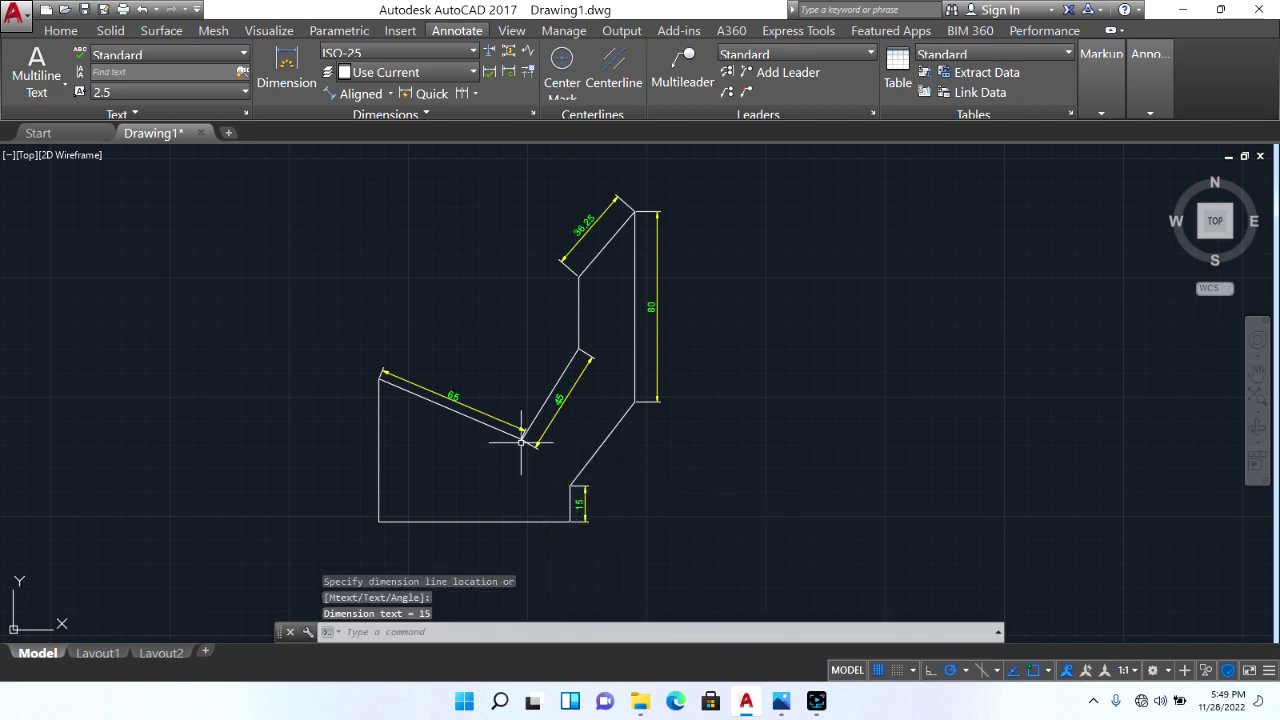
Step: Add a 60 dimension on the left edge and an 80 dimension below the base
{"action": "left_click", "coordinate": [360, 93]}
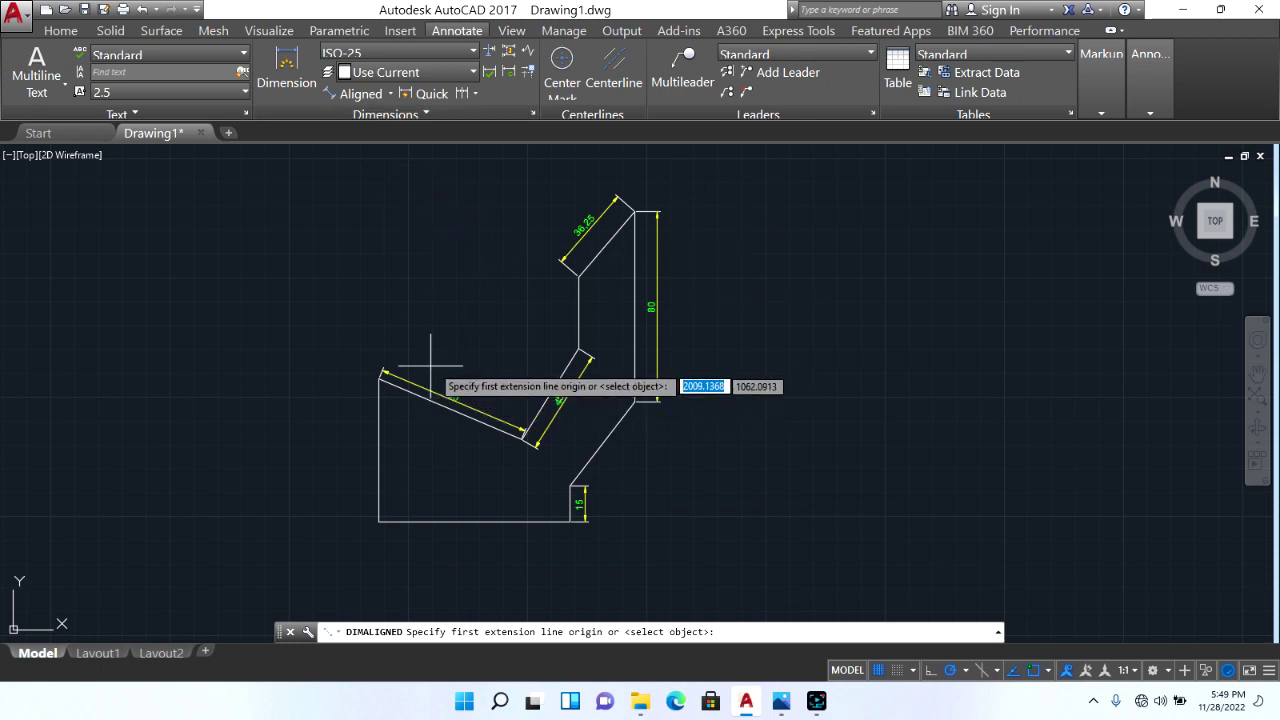
{"action": "left_click", "coordinate": [383, 374]}
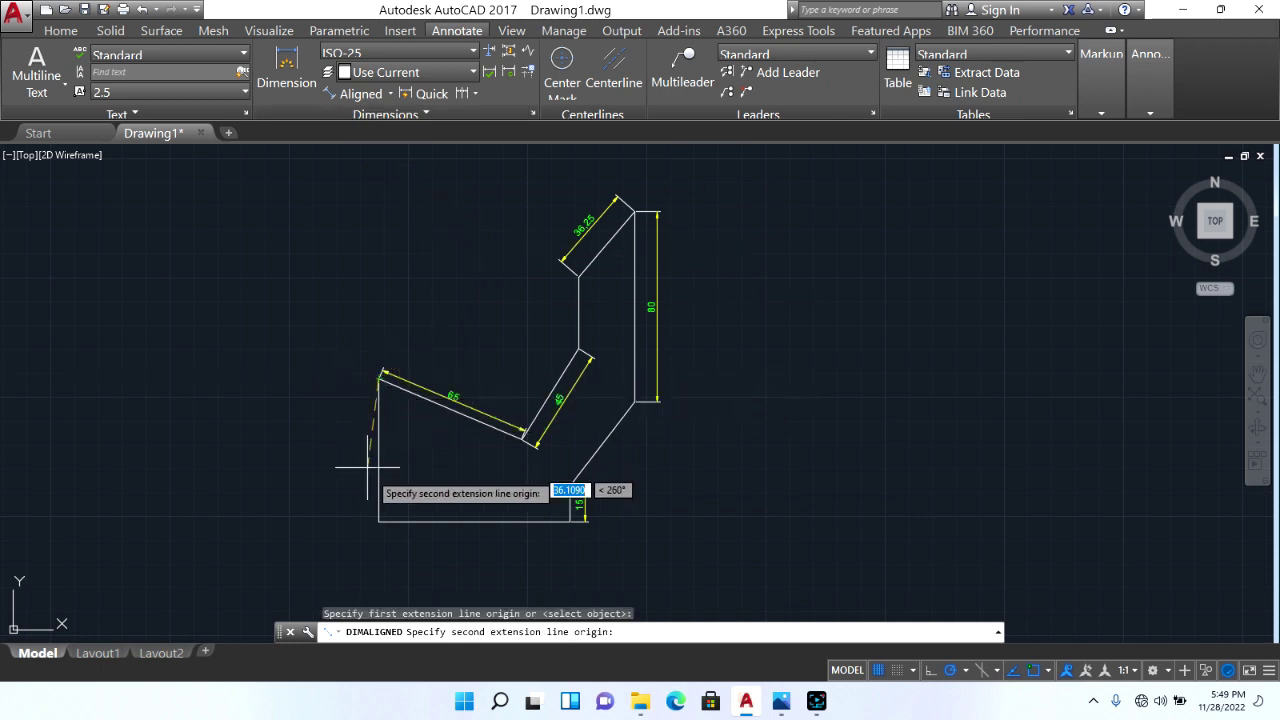
{"action": "left_click", "coordinate": [377, 520]}
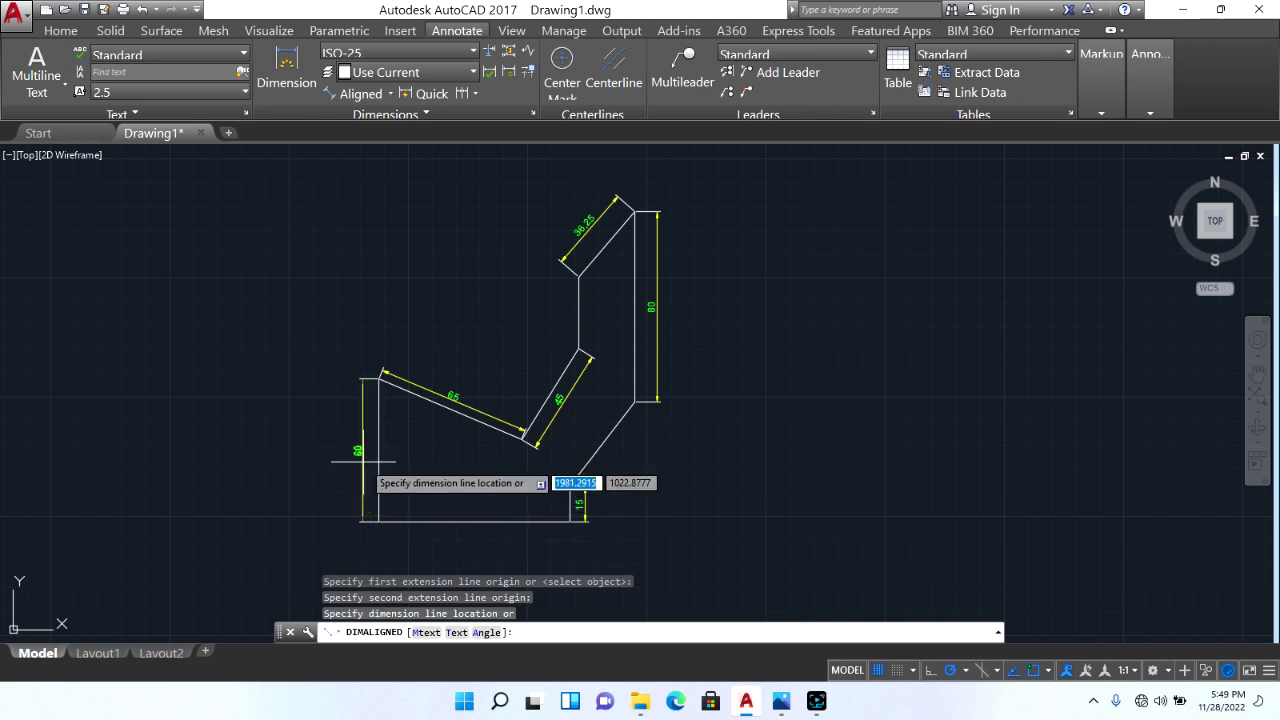
{"action": "left_click", "coordinate": [364, 462]}
{"action": "left_click", "coordinate": [357, 93]}
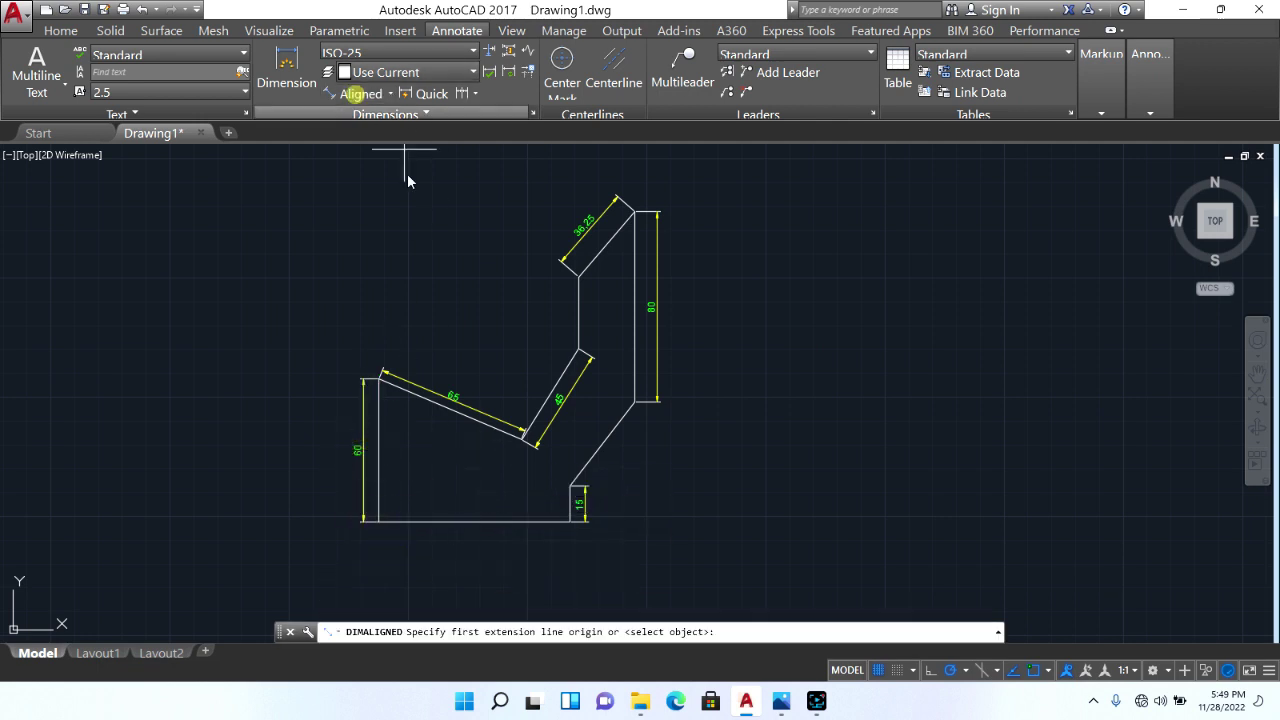
{"action": "left_click", "coordinate": [378, 521]}
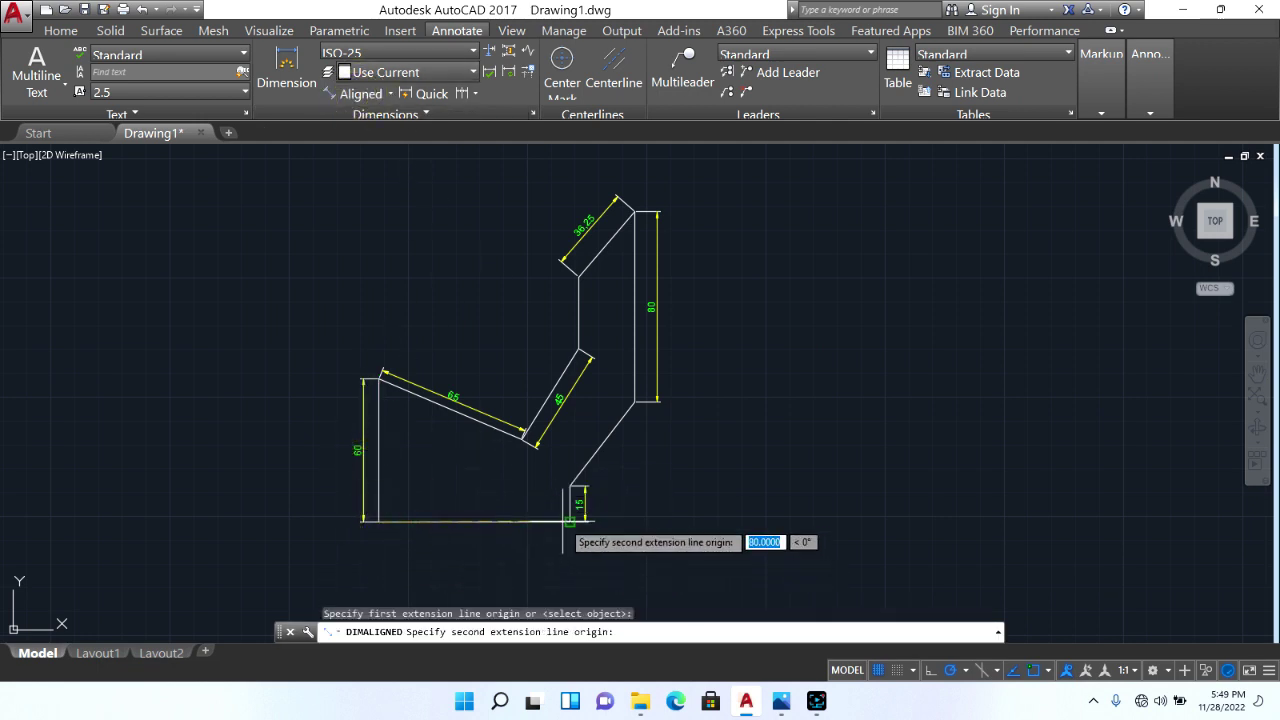
{"action": "left_click", "coordinate": [570, 520]}
{"action": "left_click", "coordinate": [540, 535]}
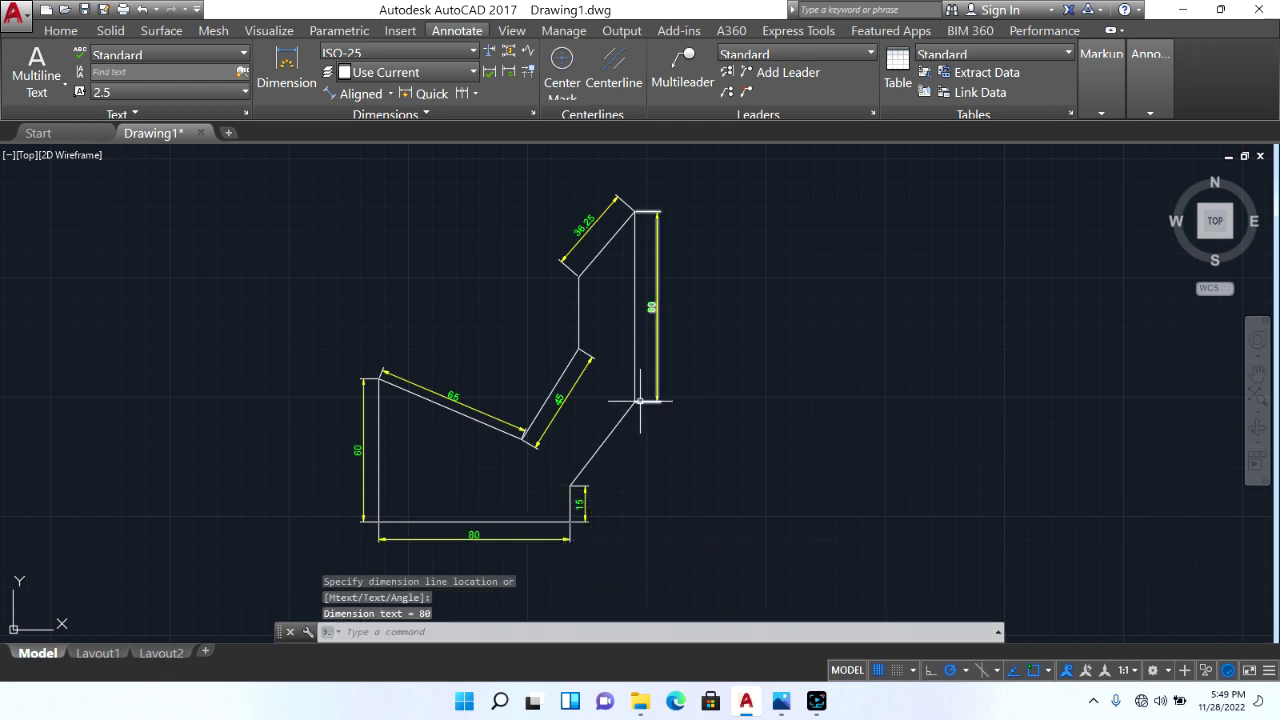
{"action": "key", "text": "Escape"}
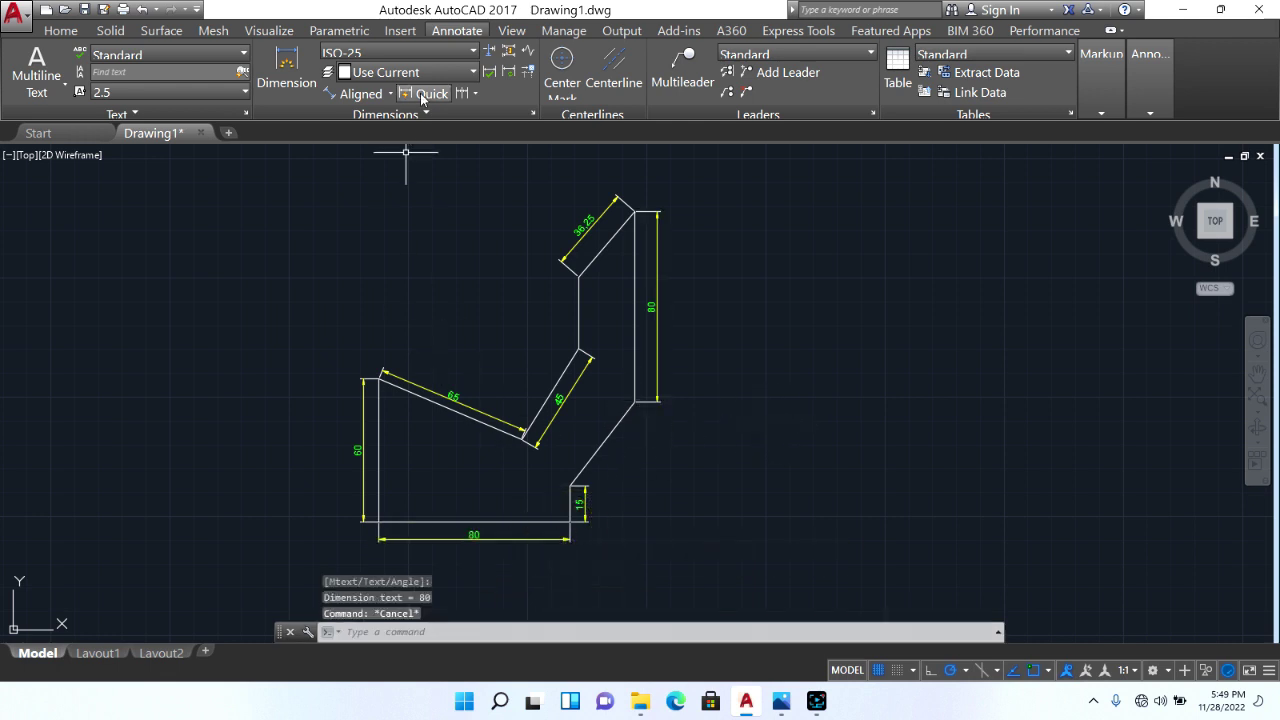
Step: Add angular dimensions of 67° at the left corner and 139° below the 36.25 edge
{"action": "left_click", "coordinate": [390, 94]}
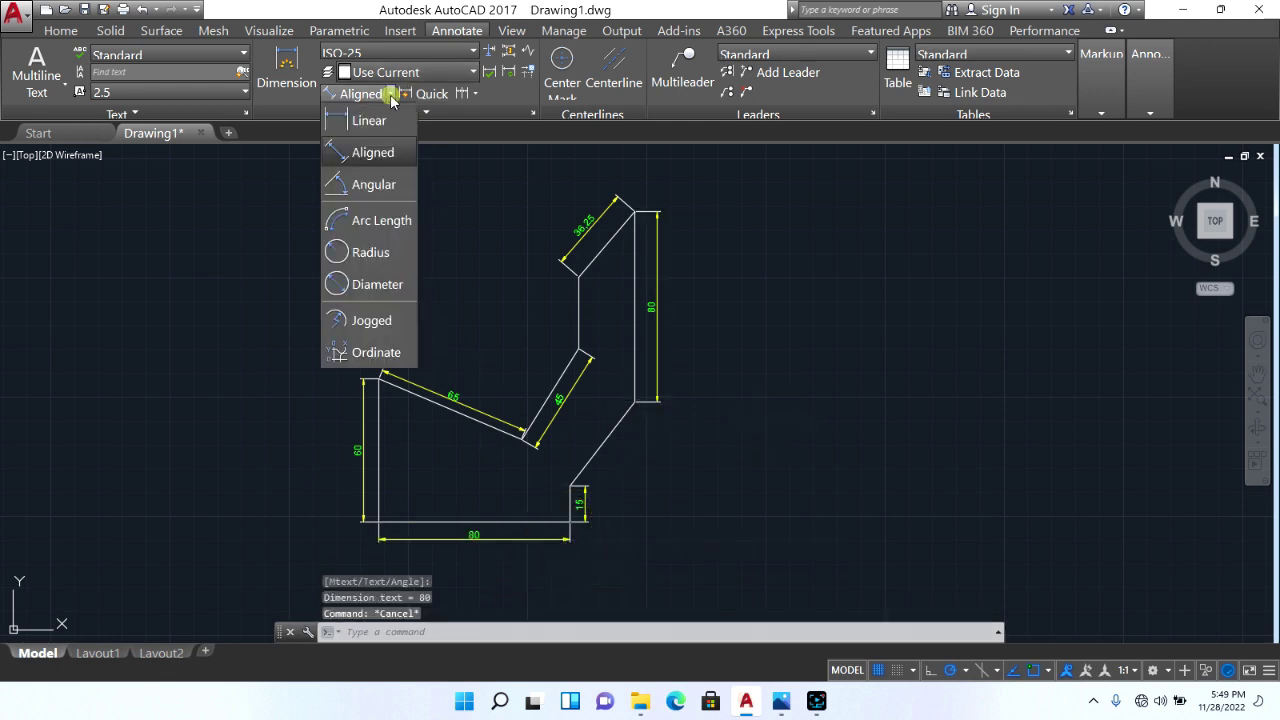
{"action": "left_click", "coordinate": [376, 190]}
{"action": "left_click", "coordinate": [378, 416]}
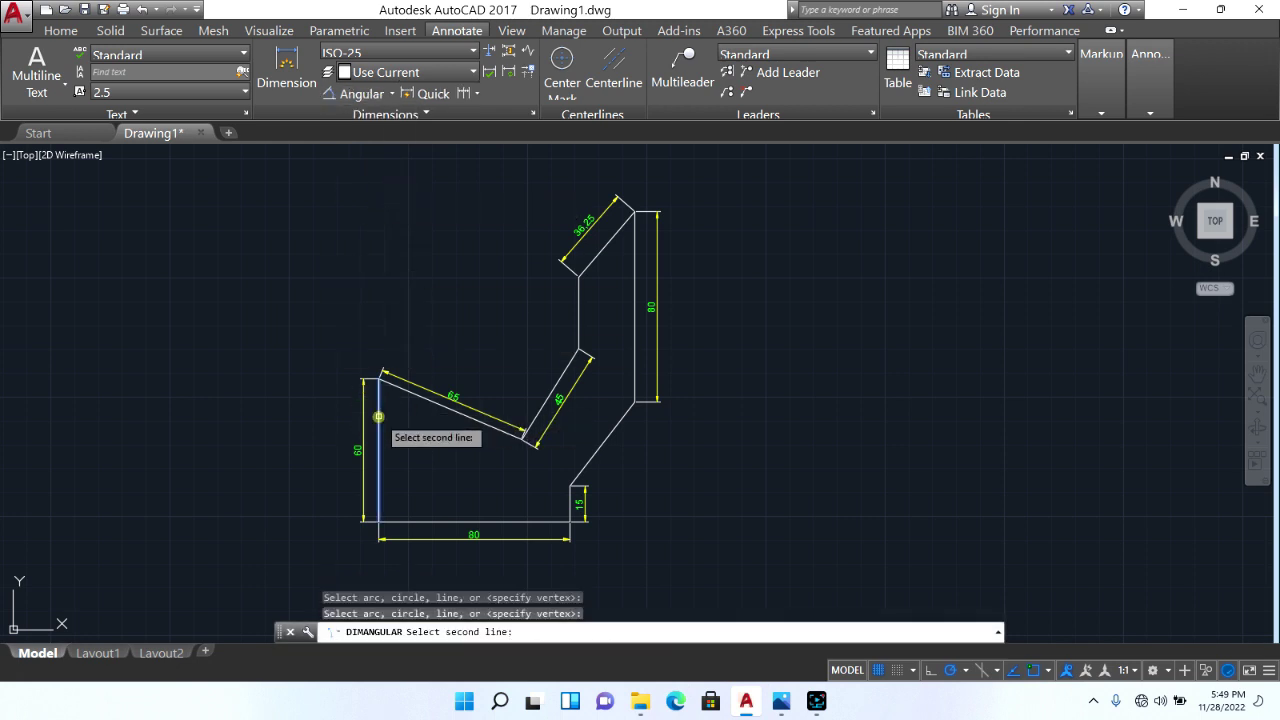
{"action": "left_click", "coordinate": [400, 382]}
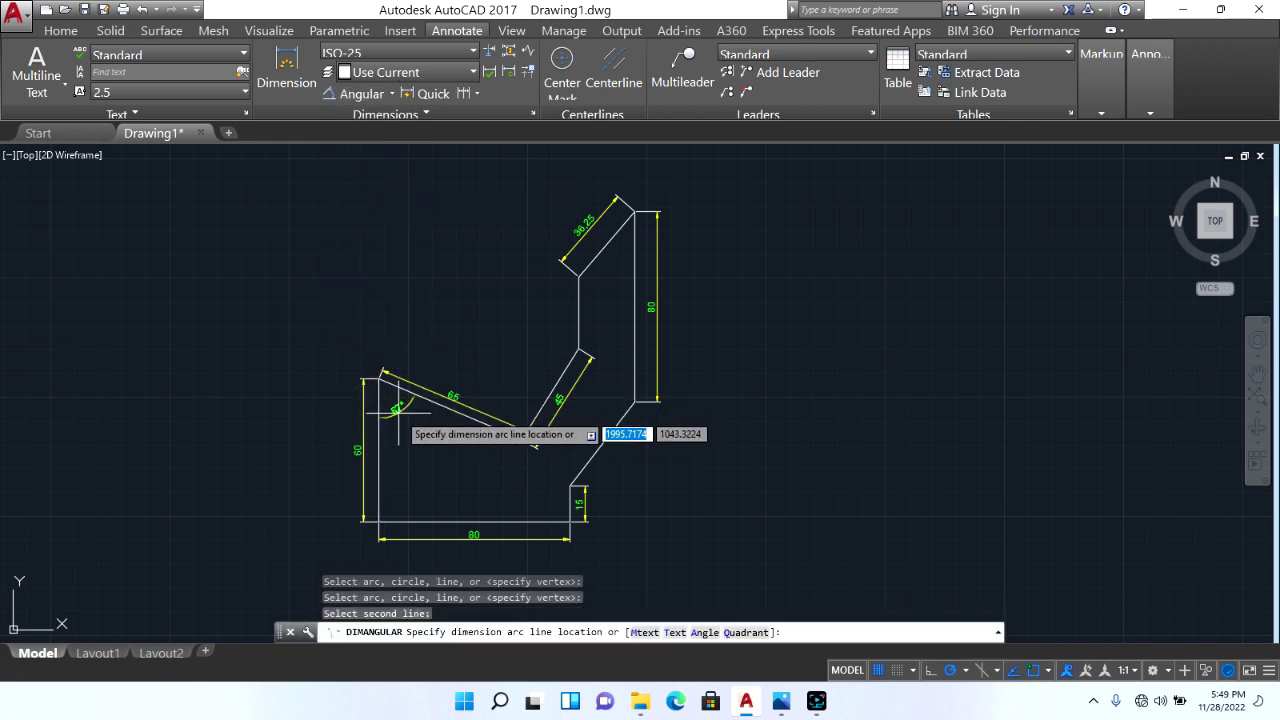
{"action": "left_click", "coordinate": [405, 419]}
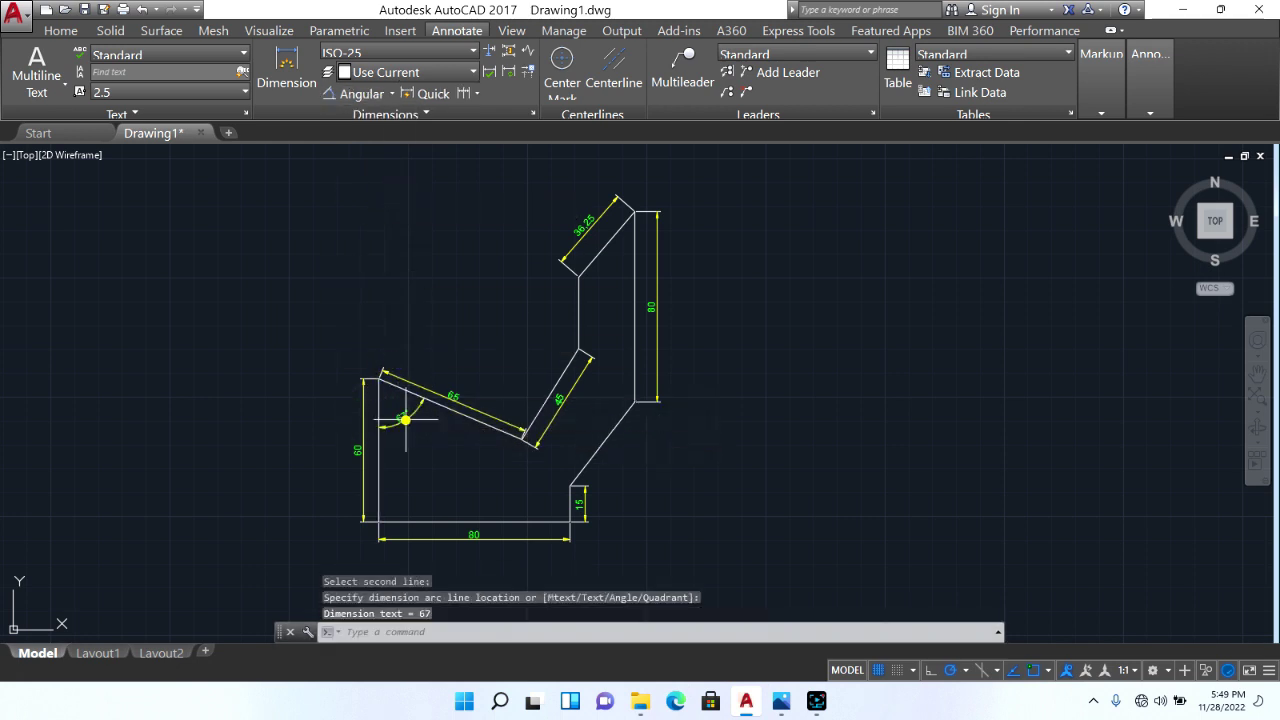
{"action": "left_click", "coordinate": [359, 95]}
{"action": "left_click", "coordinate": [577, 291]}
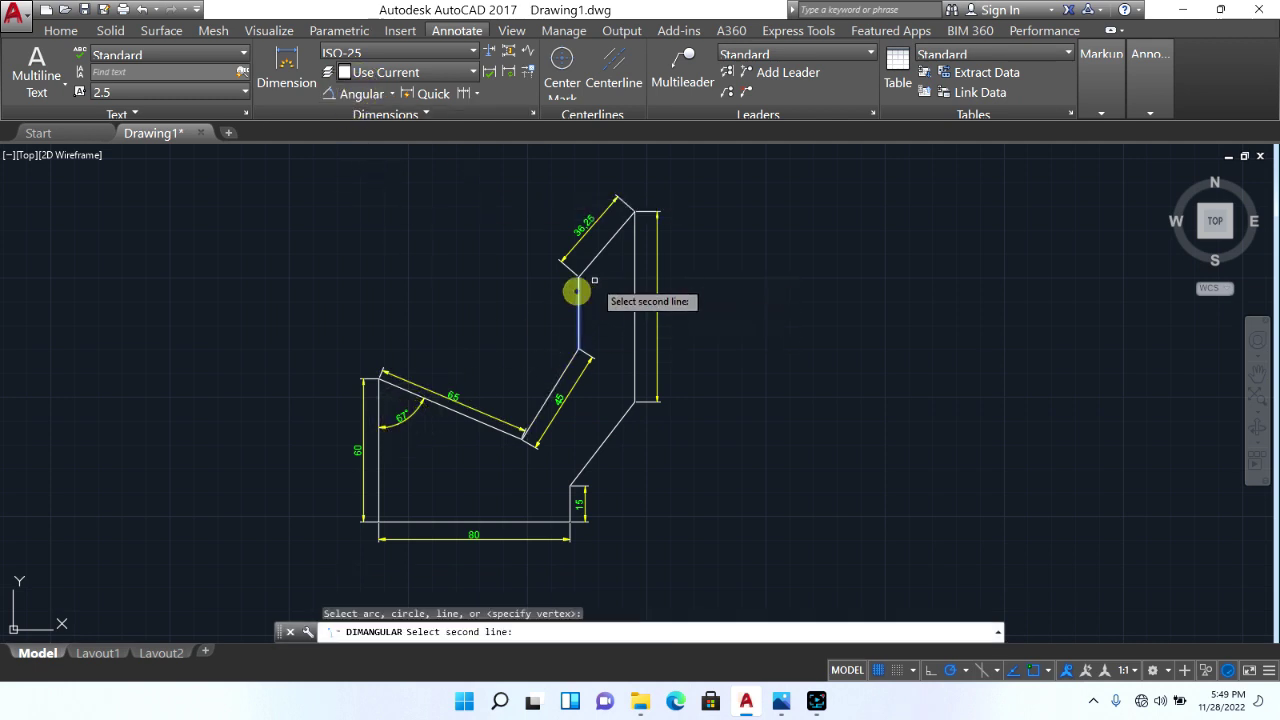
{"action": "left_click", "coordinate": [590, 262]}
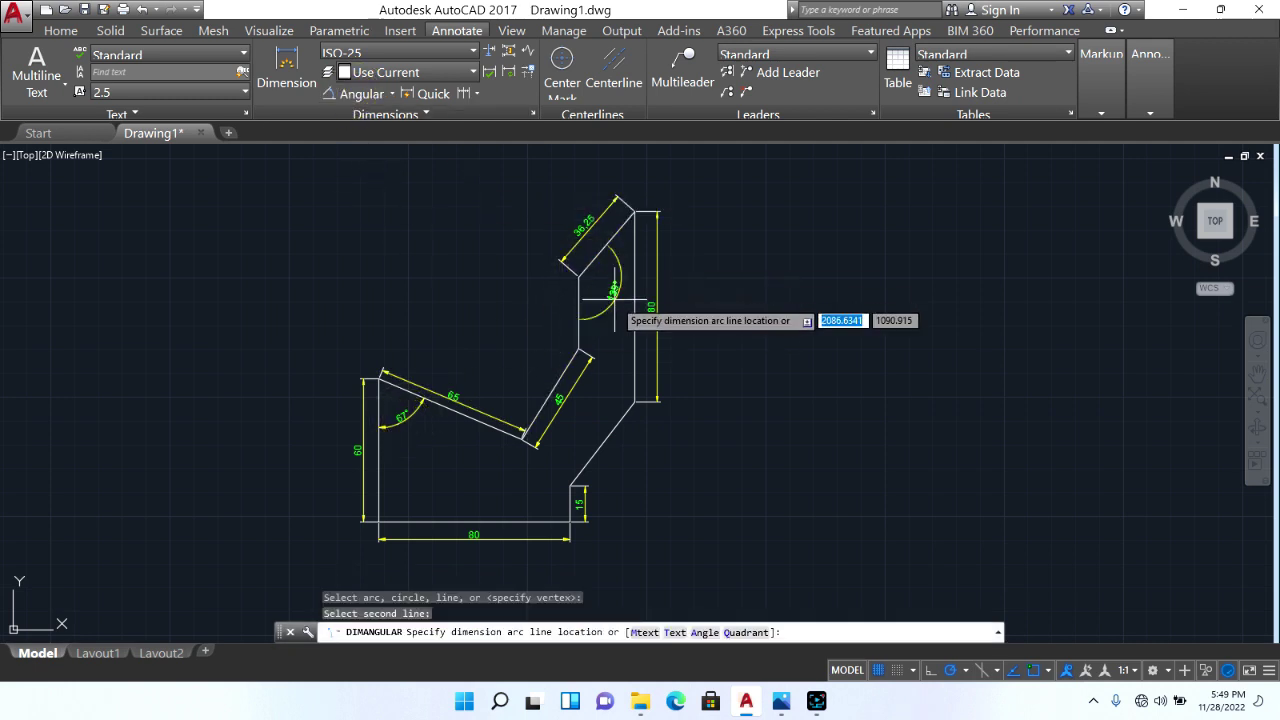
{"action": "left_click", "coordinate": [604, 295]}
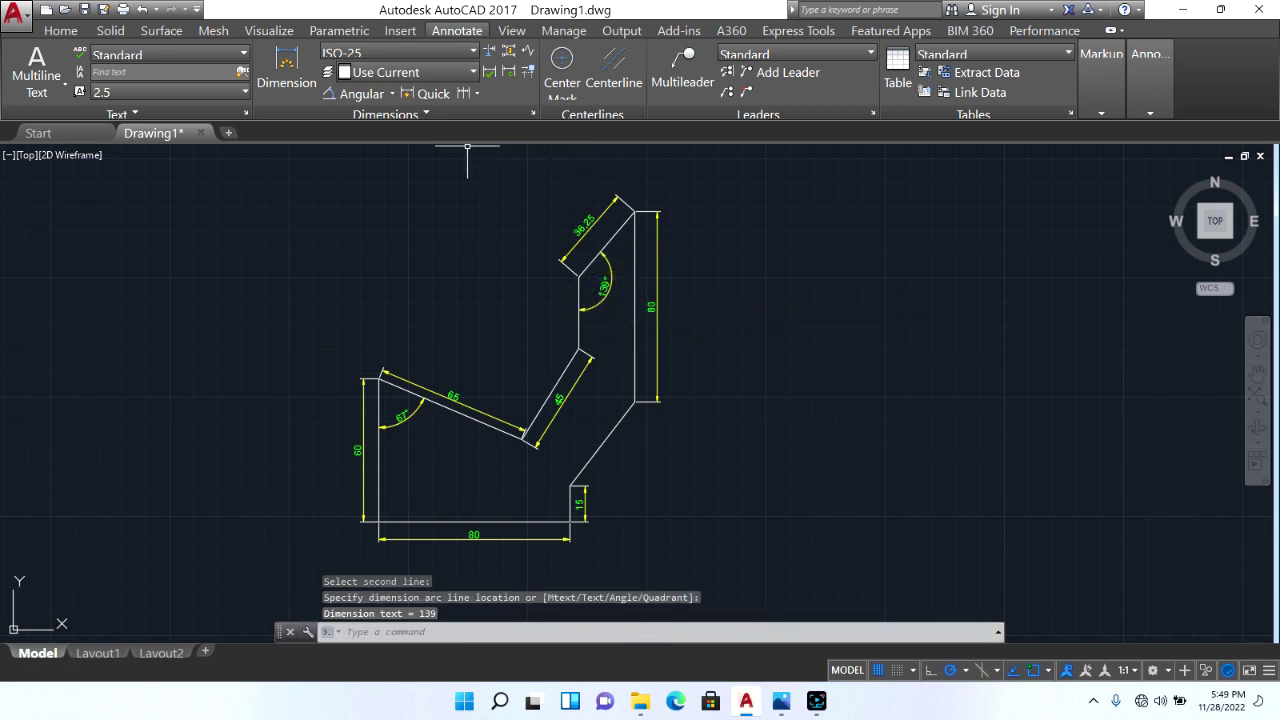
Step: Add a 99° angle between the 65 and 45 edges and a 38° angle near the lower-right corner
{"action": "left_click", "coordinate": [367, 95]}
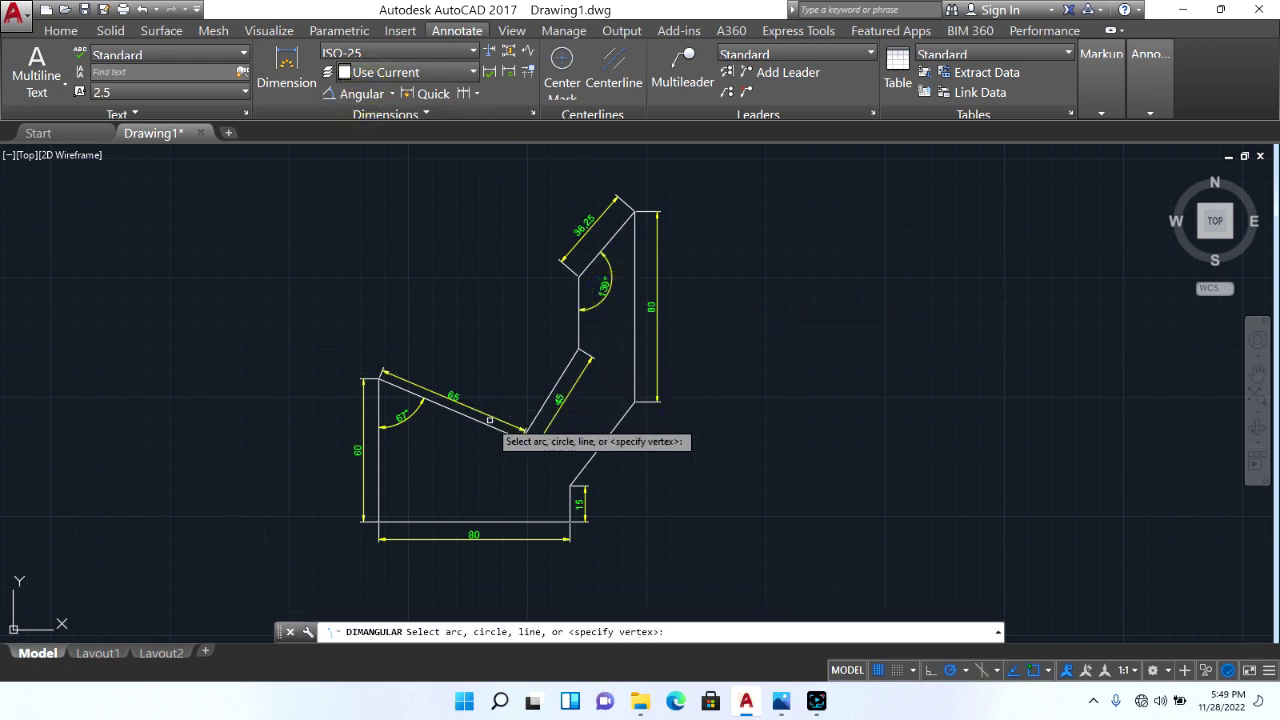
{"action": "left_click", "coordinate": [489, 425]}
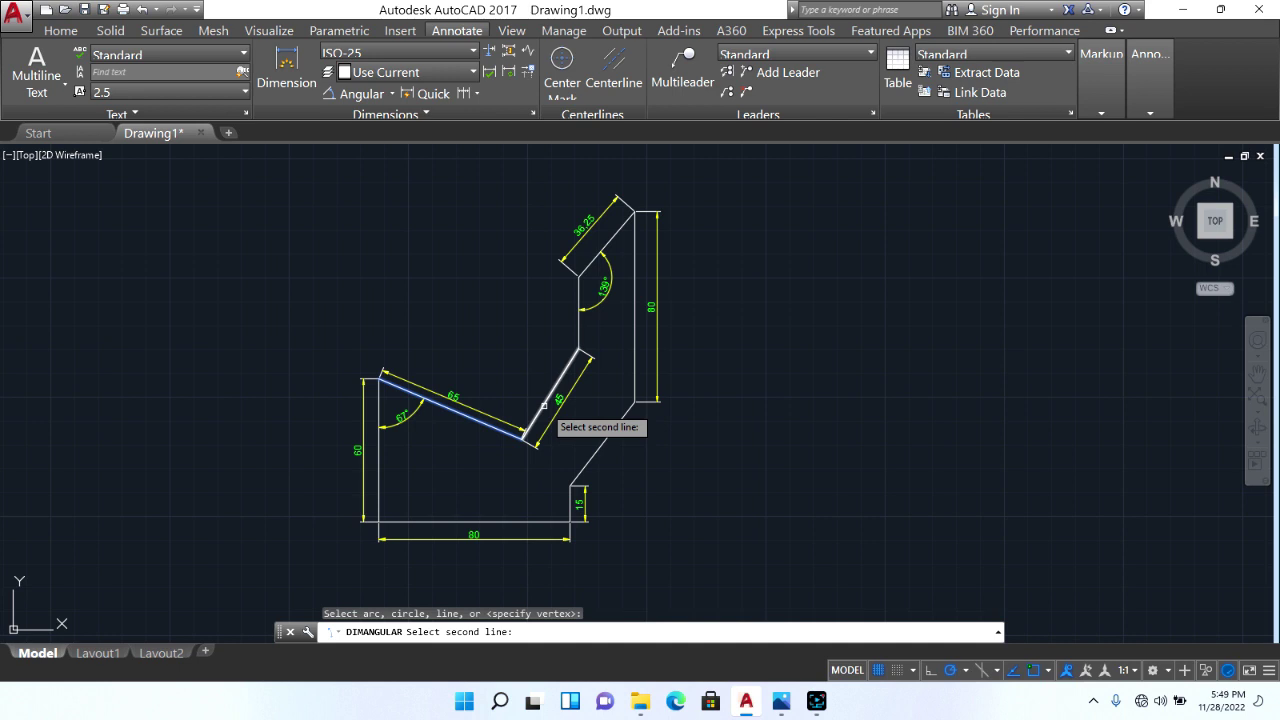
{"action": "left_click", "coordinate": [544, 404]}
{"action": "left_click", "coordinate": [521, 371]}
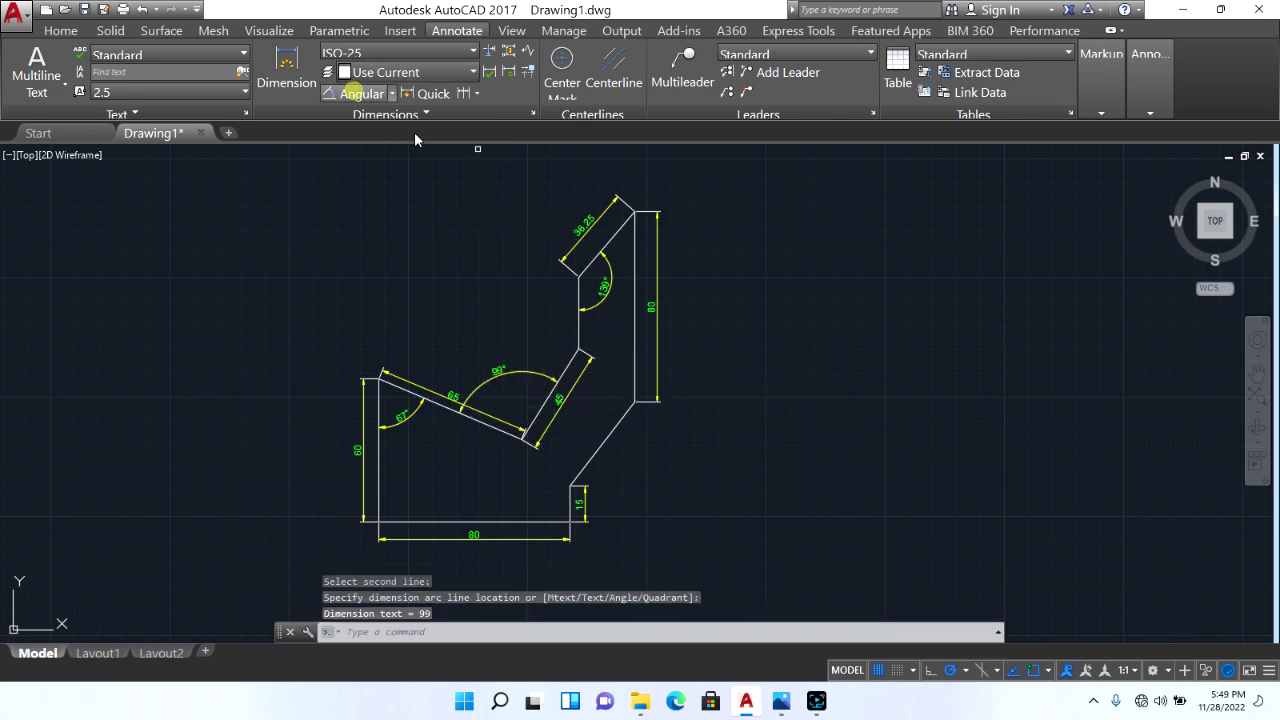
{"action": "left_click", "coordinate": [356, 93]}
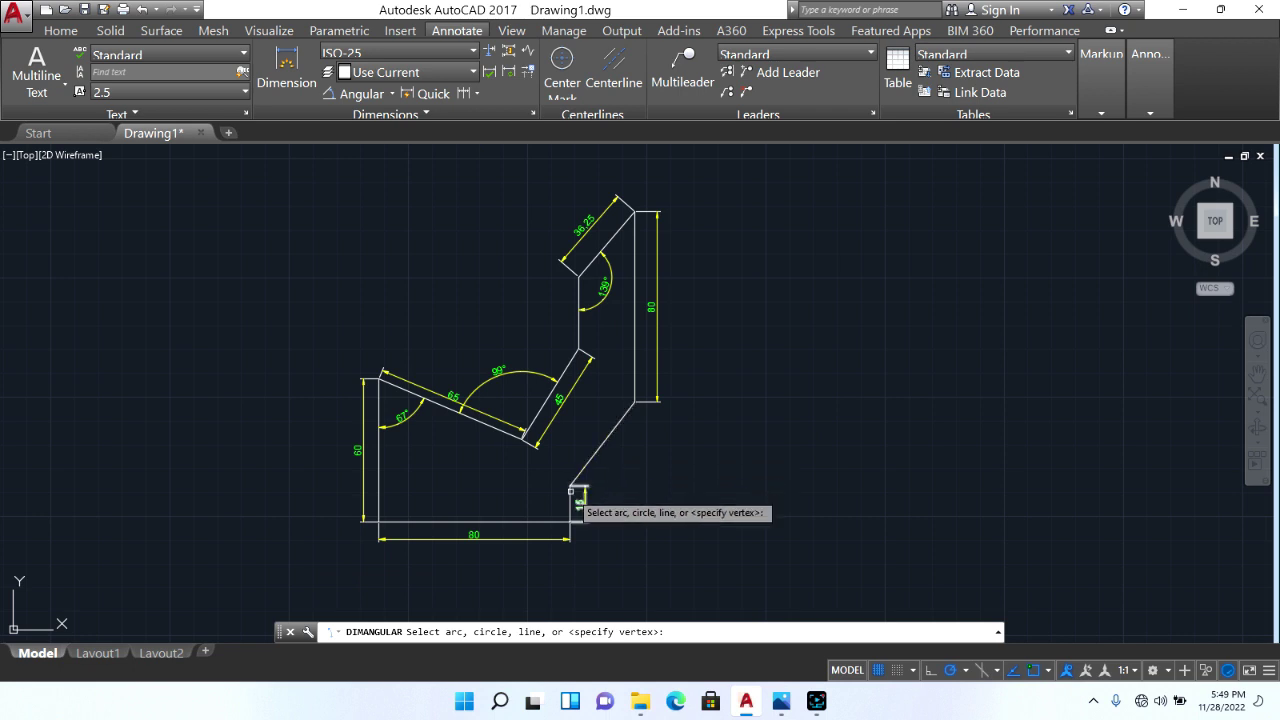
{"action": "left_click", "coordinate": [586, 461]}
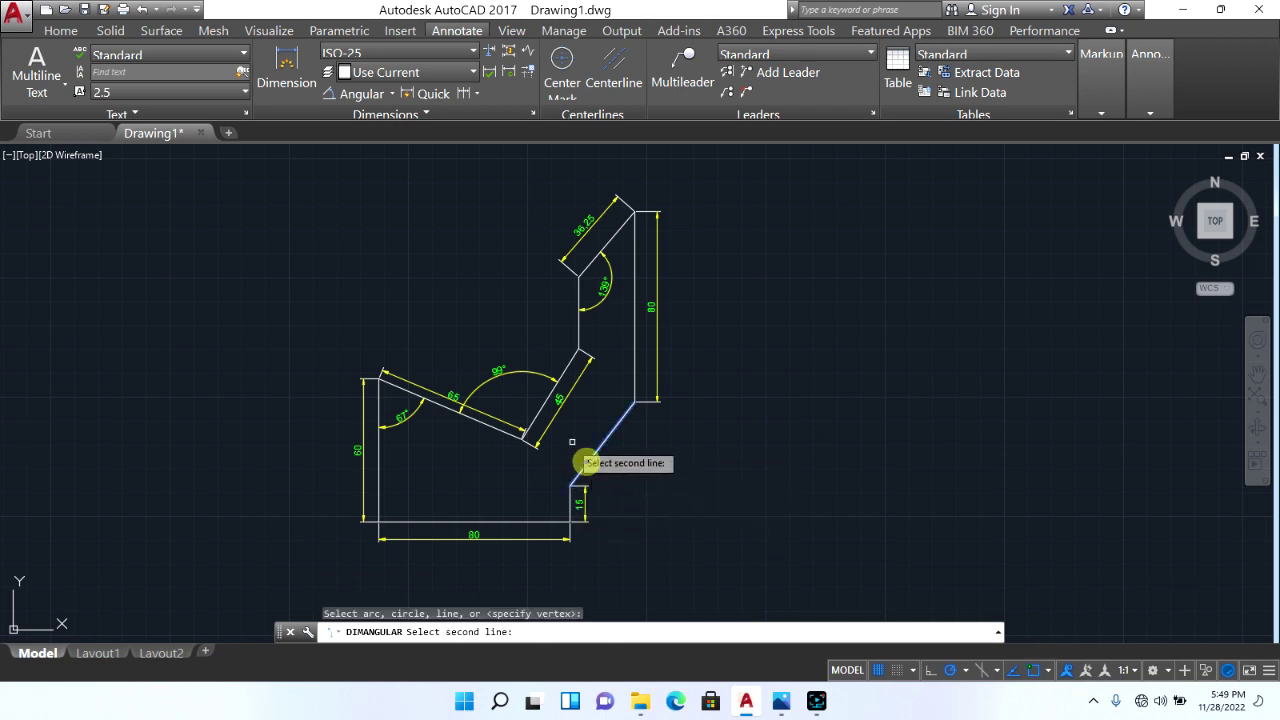
{"action": "left_click", "coordinate": [569, 493]}
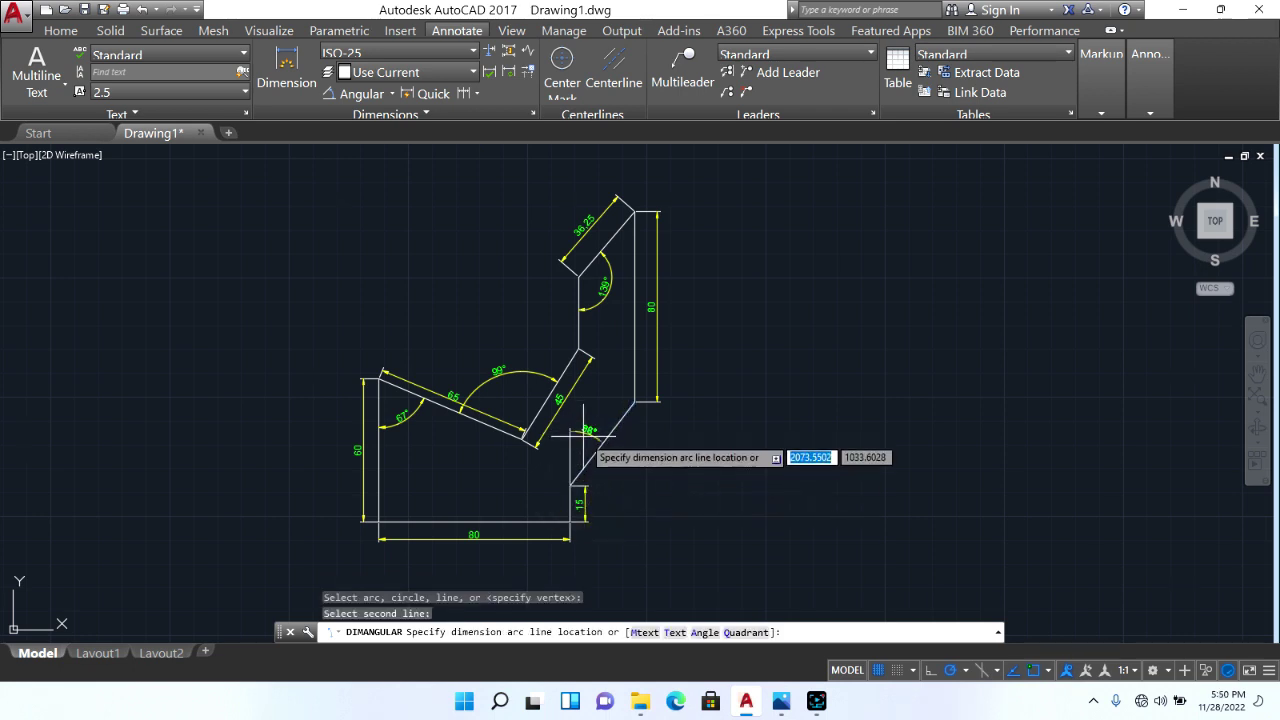
{"action": "left_click", "coordinate": [586, 441]}
{"action": "scroll", "coordinate": [616, 450], "scroll_direction": "up", "scroll_amount": 6}
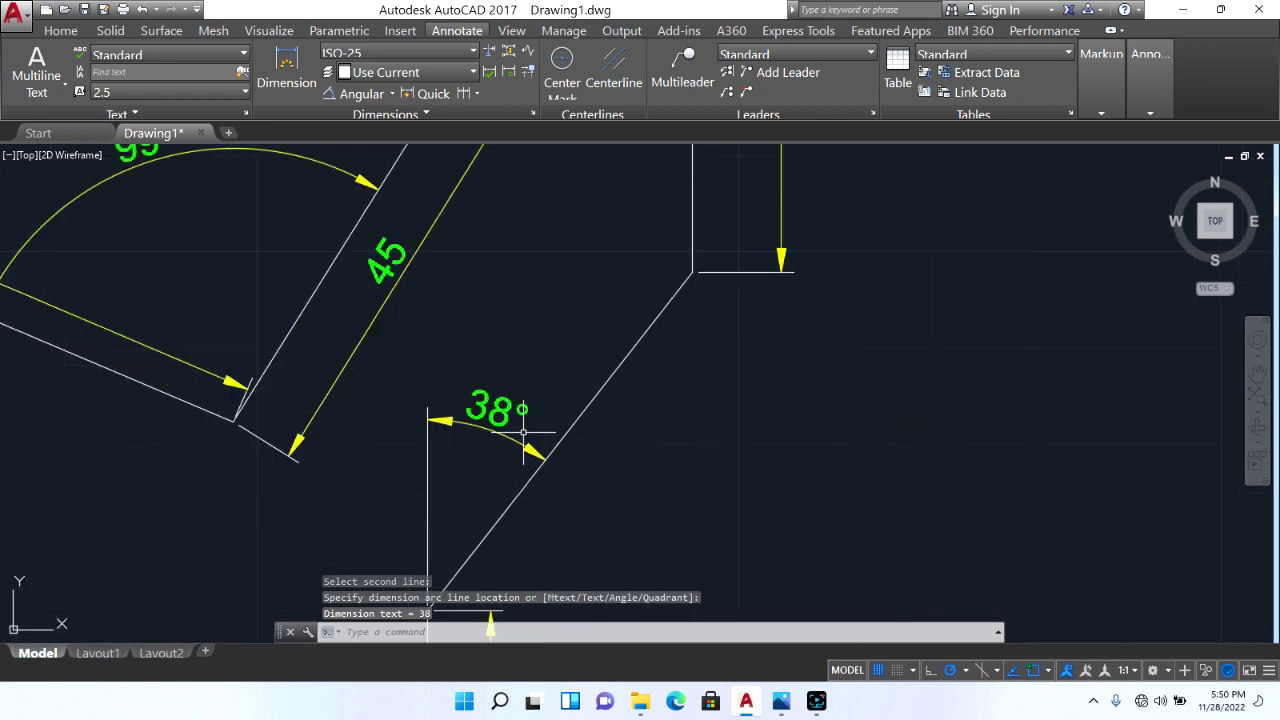
{"action": "scroll", "coordinate": [540, 380], "scroll_direction": "down", "scroll_amount": 6}
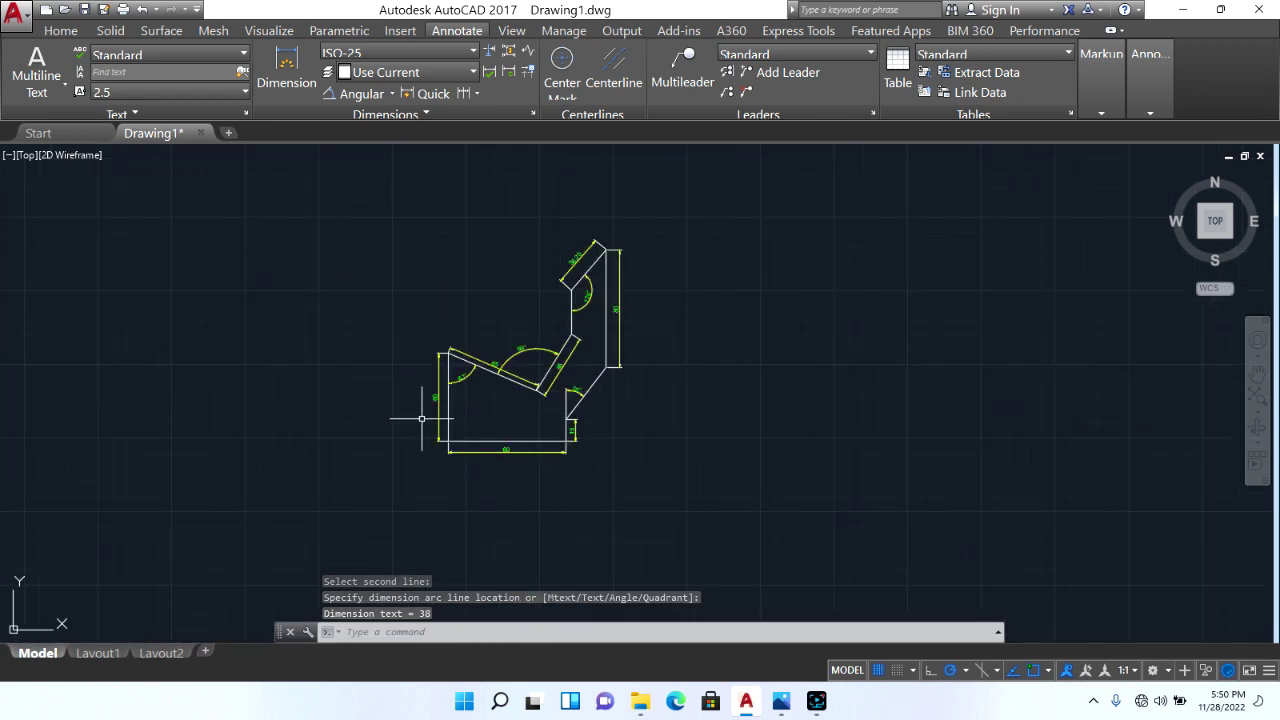
{"action": "scroll", "coordinate": [454, 415], "scroll_direction": "up", "scroll_amount": 3}
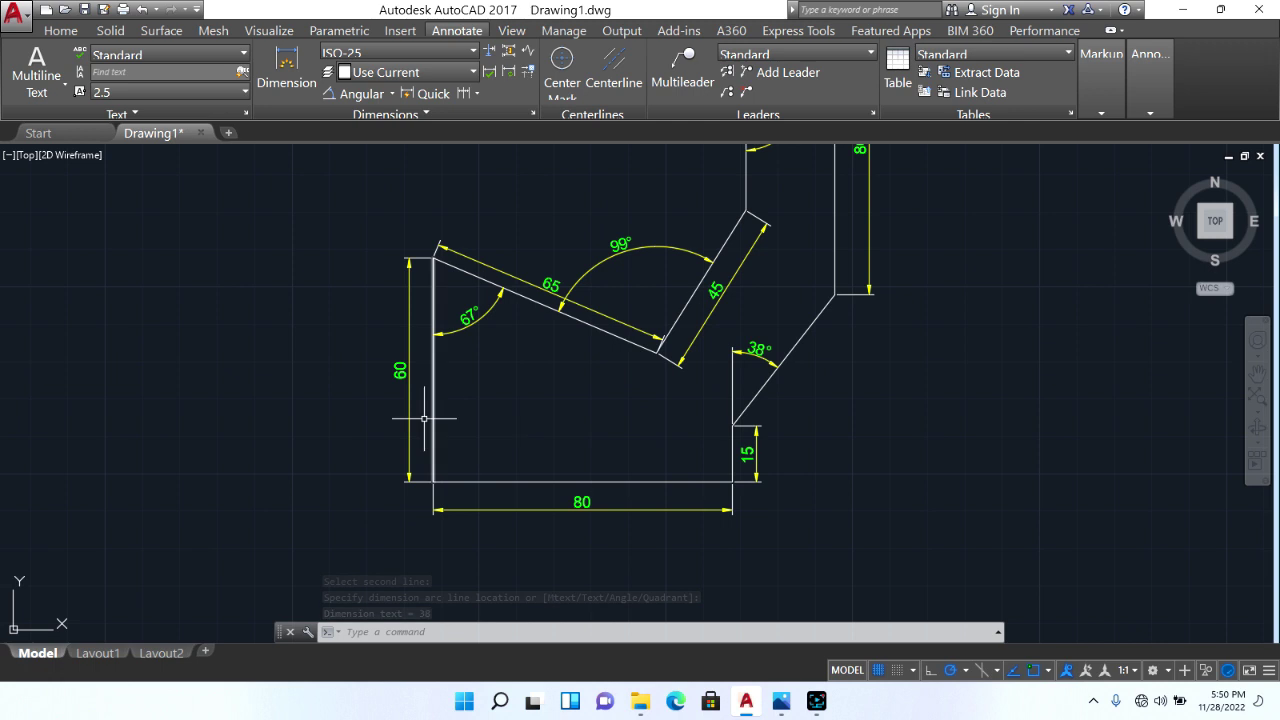
{"action": "mouse_move", "coordinate": [664, 317]}
{"action": "middle_mouse_down"}
{"action": "mouse_move", "coordinate": [669, 334]}
{"action": "mouse_move", "coordinate": [529, 434]}
{"action": "mouse_move", "coordinate": [500, 514]}
{"action": "mouse_move", "coordinate": [570, 433]}
{"action": "middle_mouse_up"}
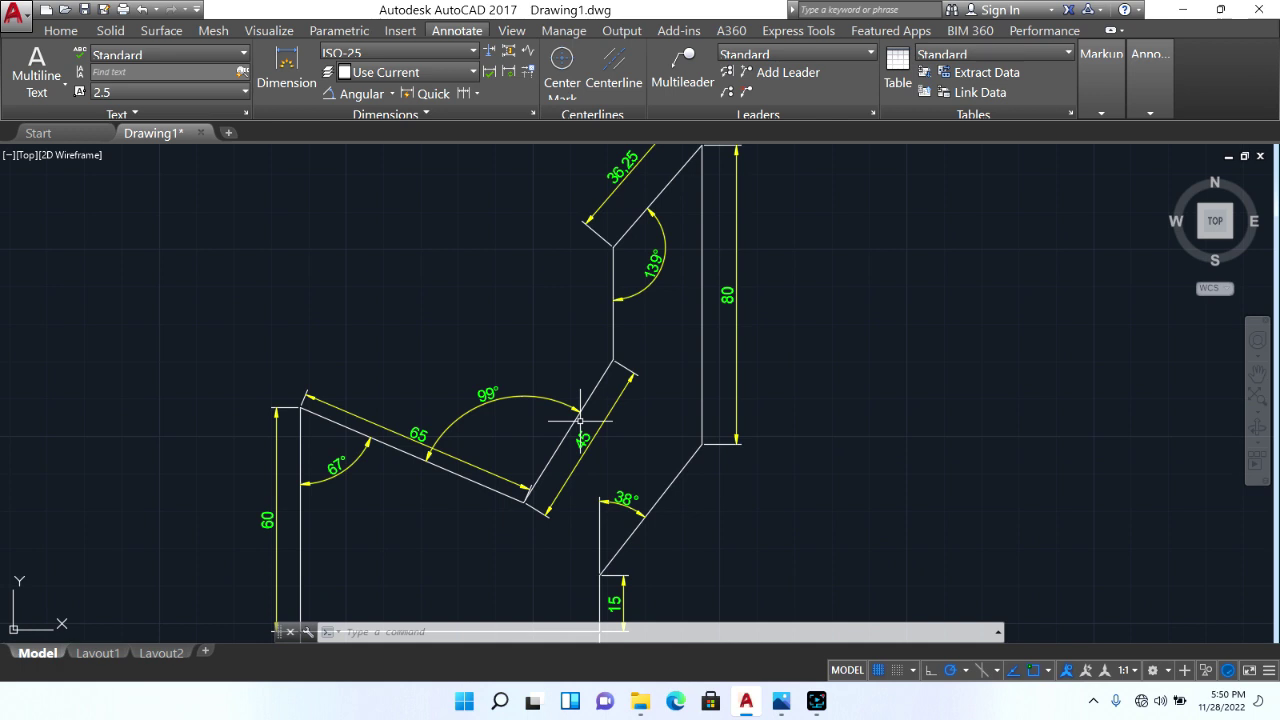
{"action": "scroll", "coordinate": [579, 421], "scroll_direction": "down", "scroll_amount": 2}
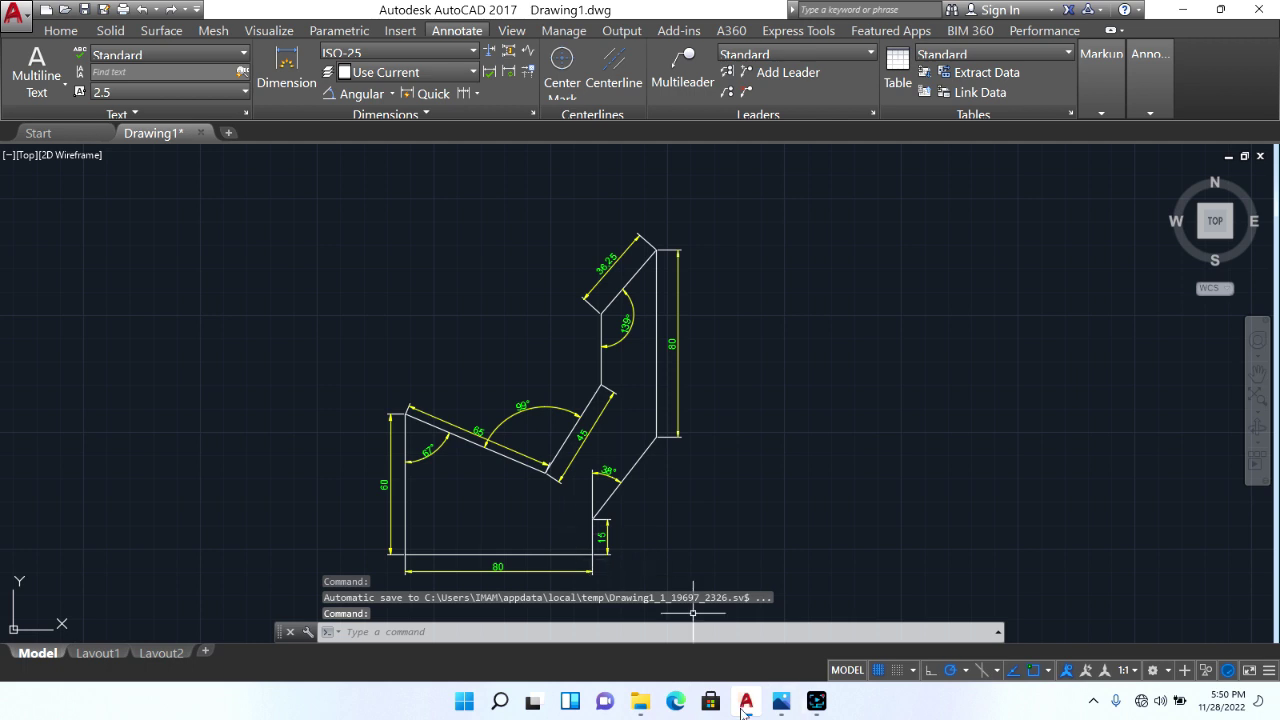
{"action": "left_click", "coordinate": [779, 708]}
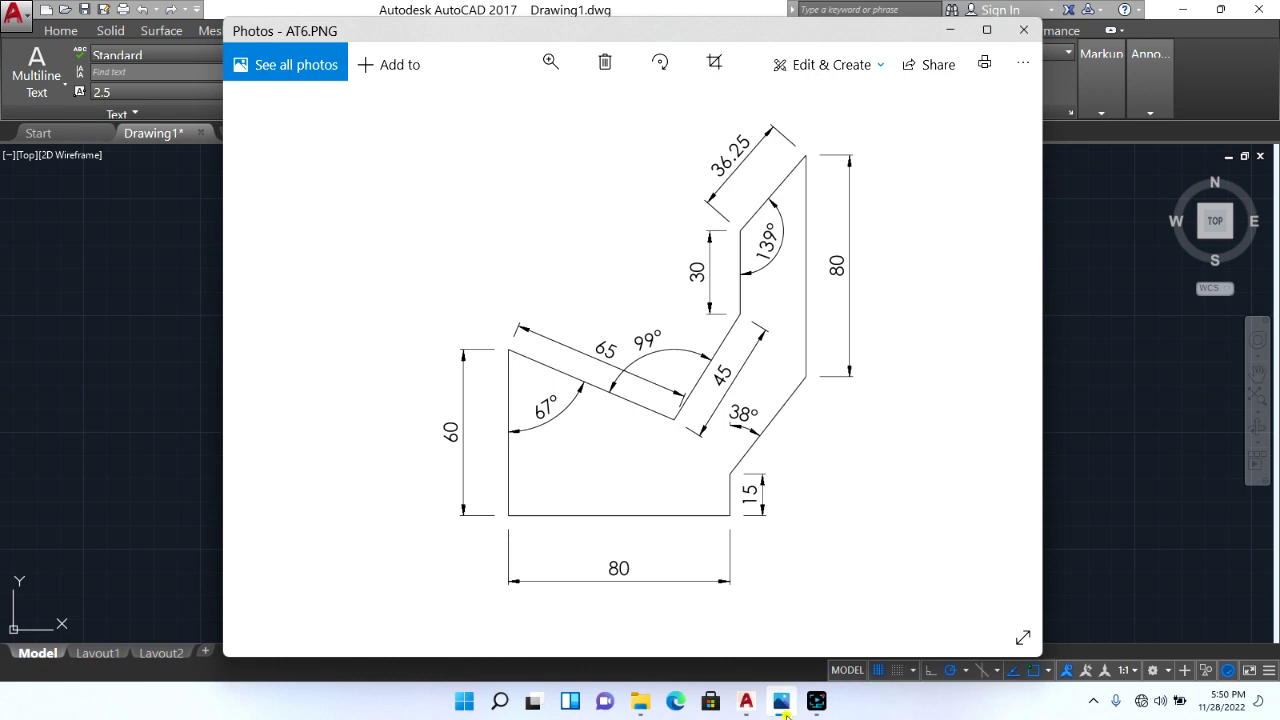
{"action": "left_click", "coordinate": [784, 710]}
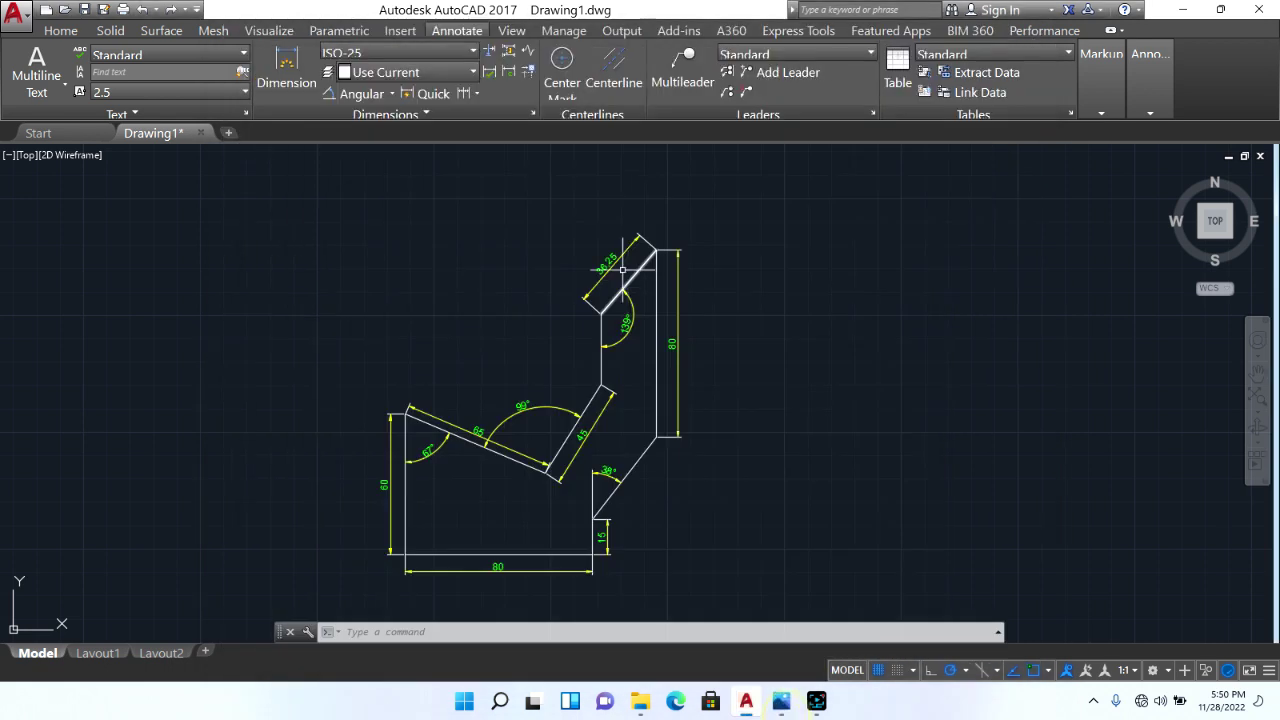
Step: Add a linear 30 dimension left of the short vertical edge under the 36.25 edge
{"action": "left_click", "coordinate": [390, 95]}
{"action": "left_click", "coordinate": [366, 117]}
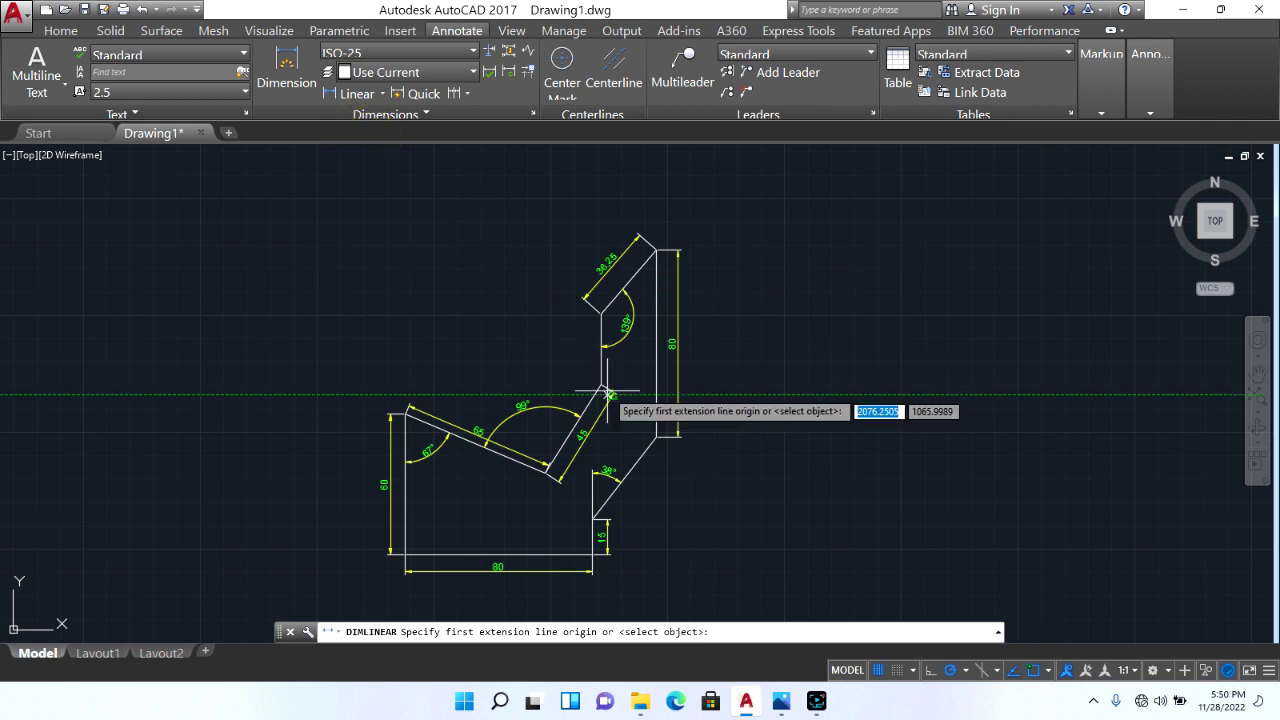
{"action": "left_click", "coordinate": [604, 388]}
{"action": "left_click", "coordinate": [601, 314]}
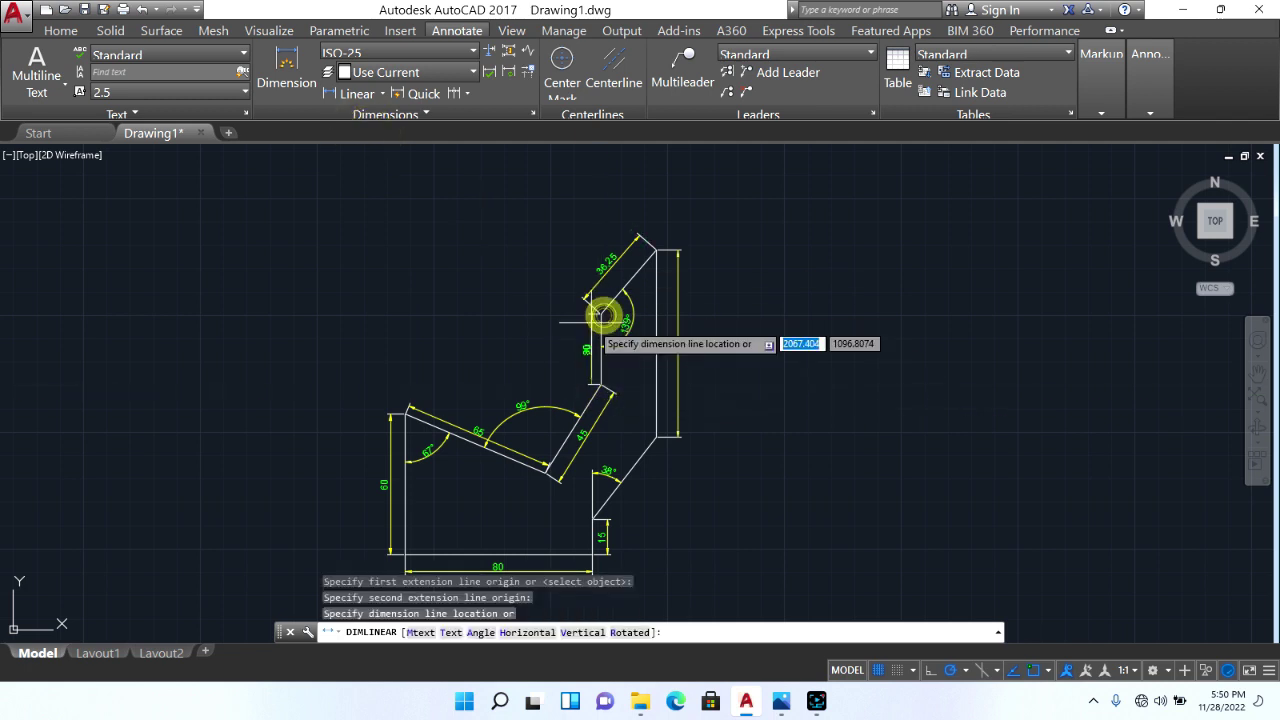
{"action": "left_click", "coordinate": [588, 336]}
{"action": "scroll", "coordinate": [590, 330], "scroll_direction": "up", "scroll_amount": 4}
{"action": "scroll", "coordinate": [586, 336], "scroll_direction": "down", "scroll_amount": 4}
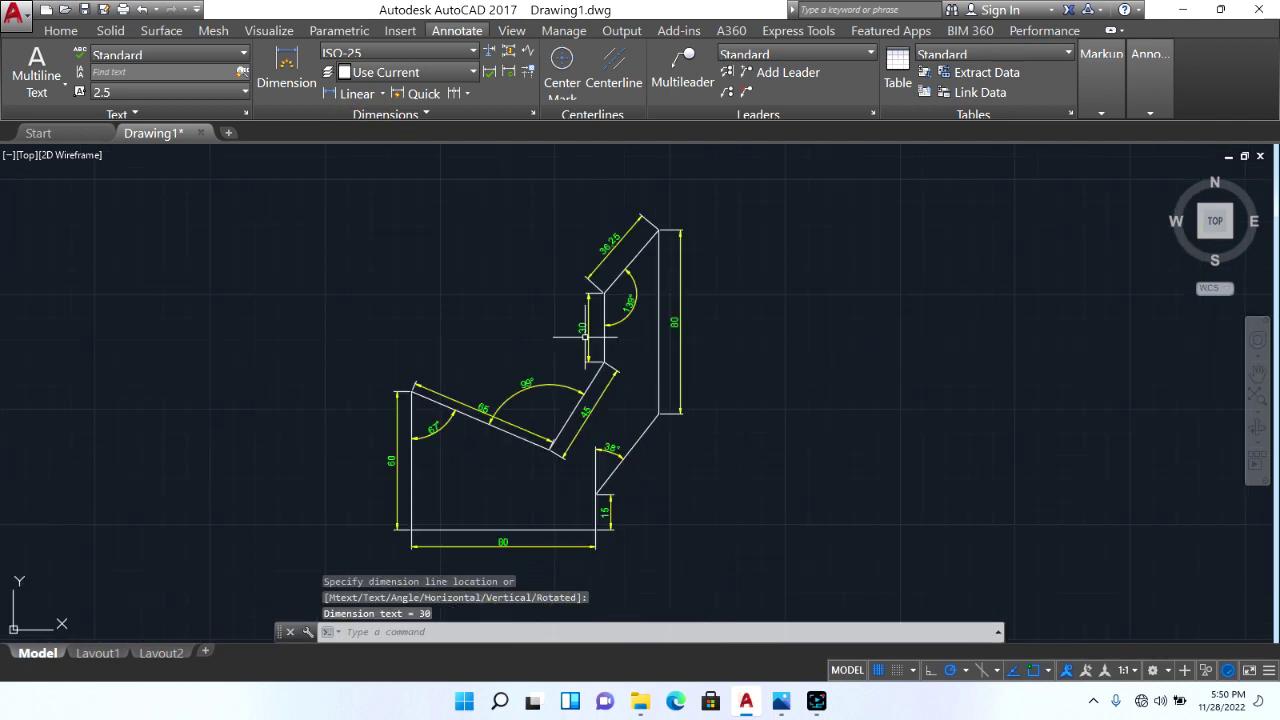
{"action": "scroll", "coordinate": [584, 336], "scroll_direction": "up", "scroll_amount": 2}
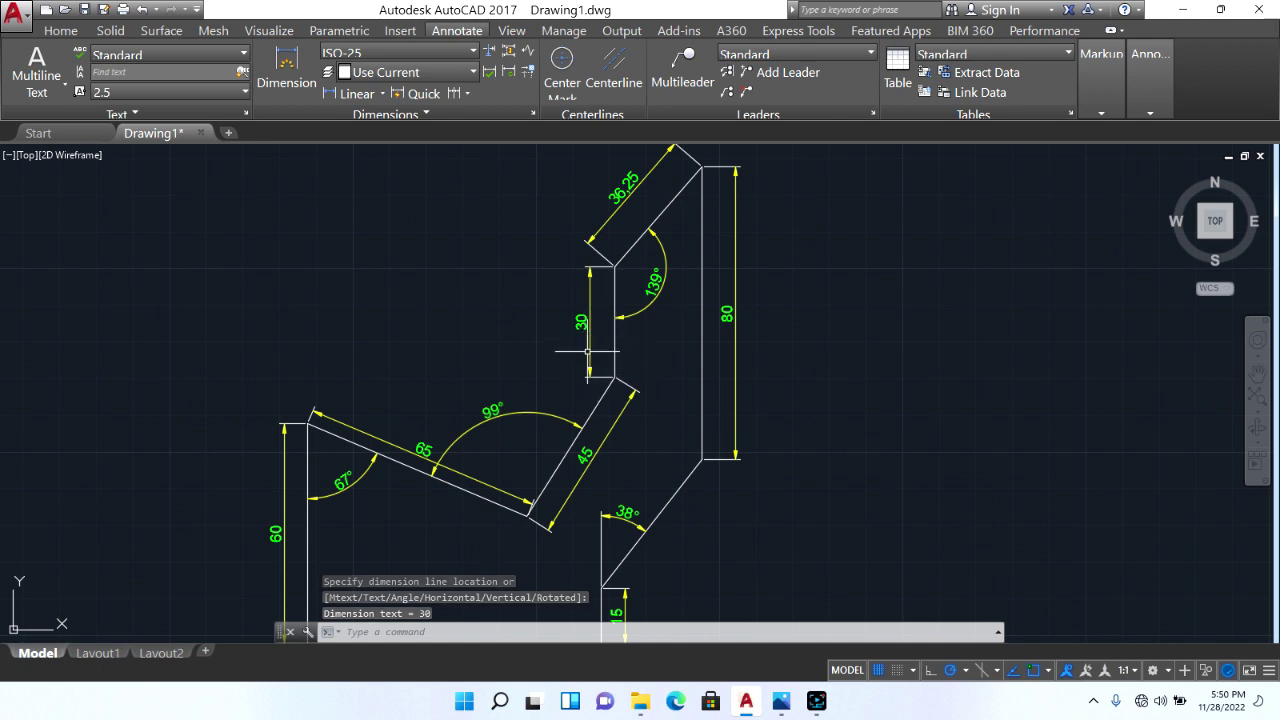
{"action": "middle_click_drag", "start_coordinate": [590, 348], "coordinate": [684, 292]}
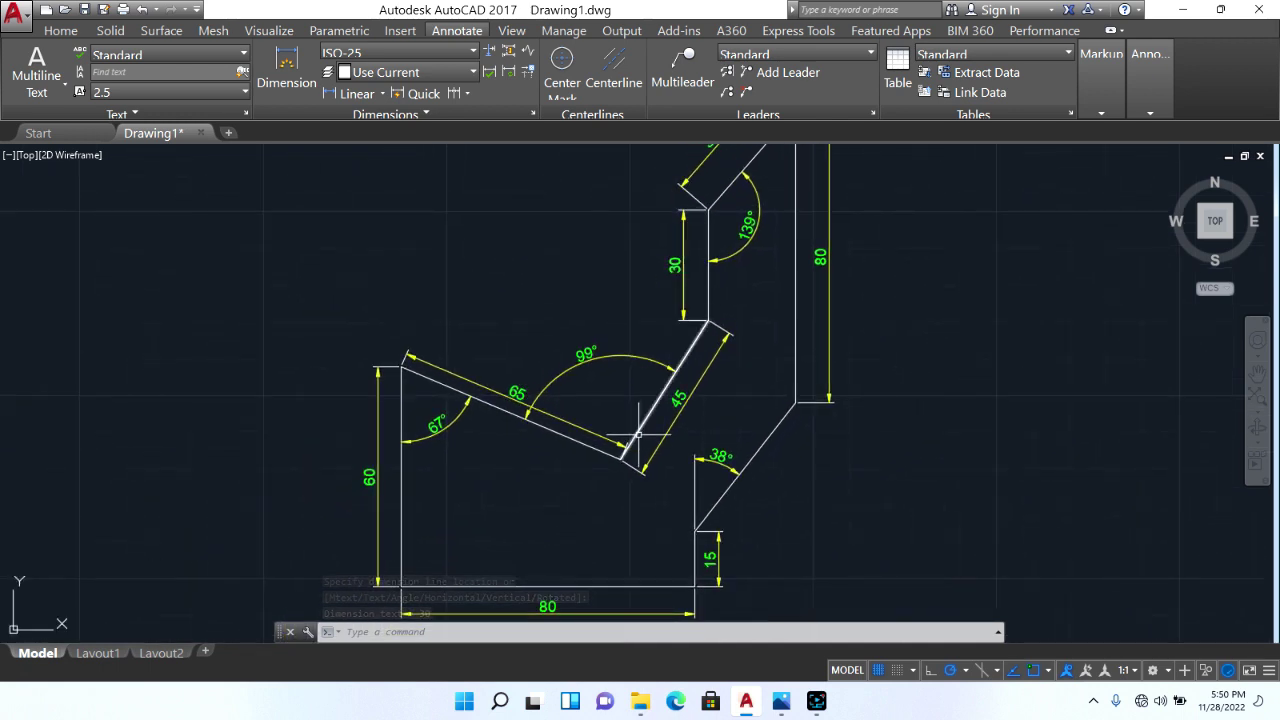
{"action": "scroll", "coordinate": [633, 436], "scroll_direction": "down", "scroll_amount": 2}
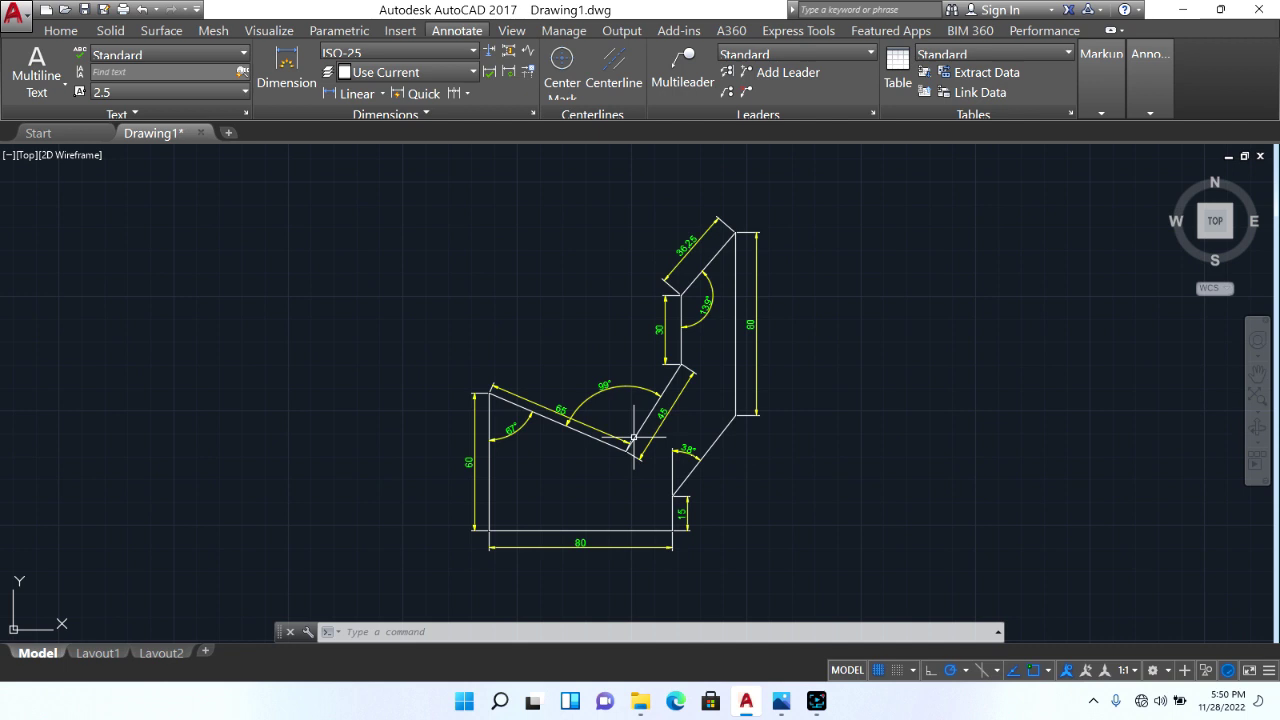